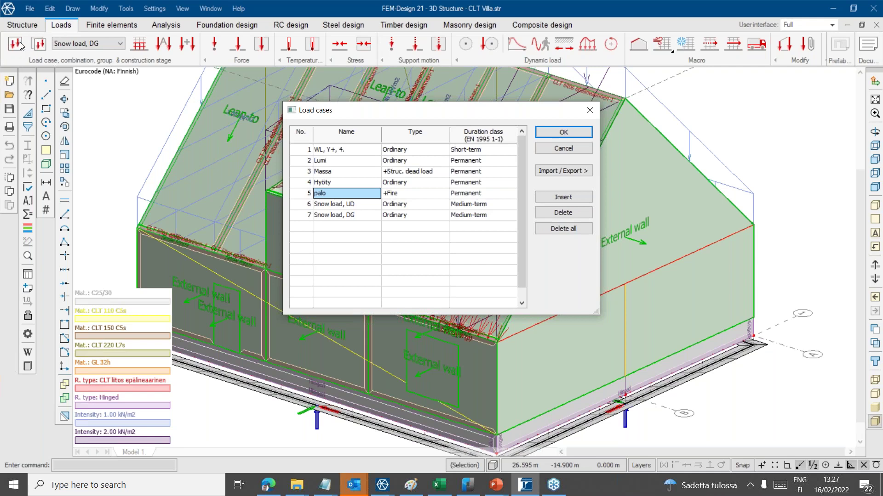
- Close the load cases list and review the load combinations, including the palo fire combination
{"action": "left_click", "coordinate": [590, 111]}
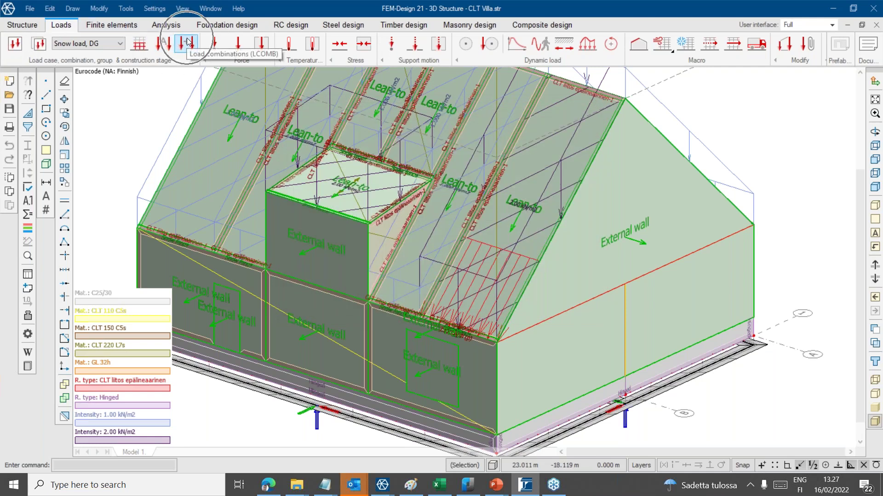
{"action": "left_click", "coordinate": [187, 42]}
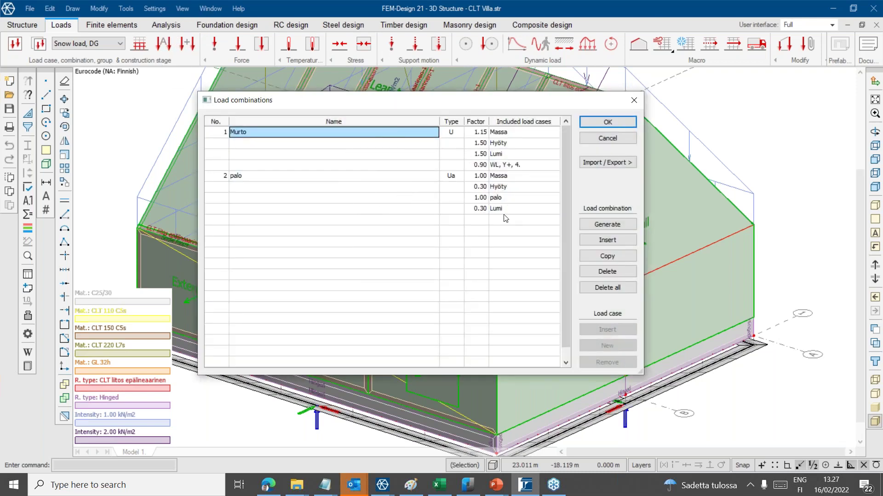
{"action": "left_click", "coordinate": [635, 100]}
- Run the timber CLT panel check for load combinations with the utilization table displayed
{"action": "left_click", "coordinate": [397, 27]}
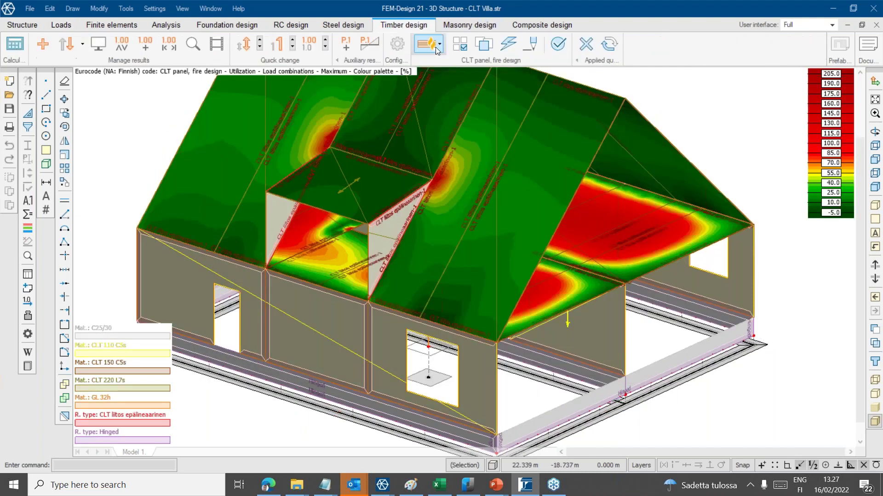
{"action": "left_click", "coordinate": [435, 47]}
{"action": "left_click", "coordinate": [428, 100]}
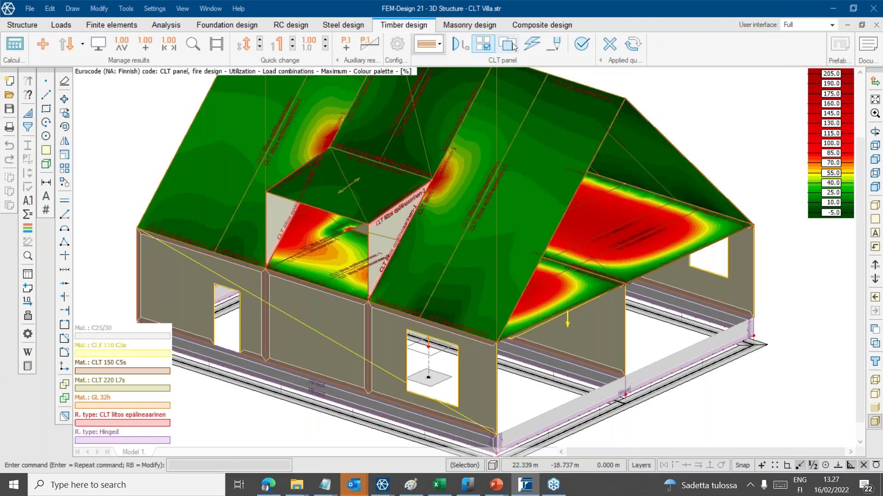
{"action": "left_click", "coordinate": [580, 44]}
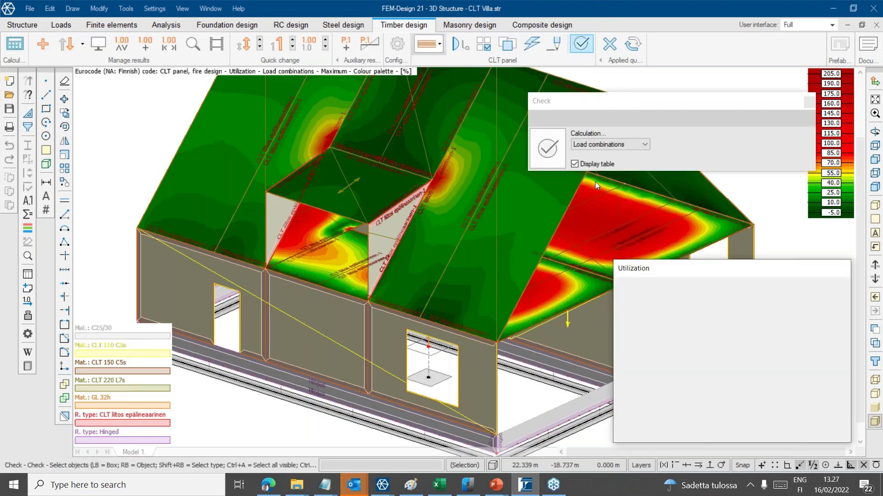
{"action": "left_click", "coordinate": [606, 221]}
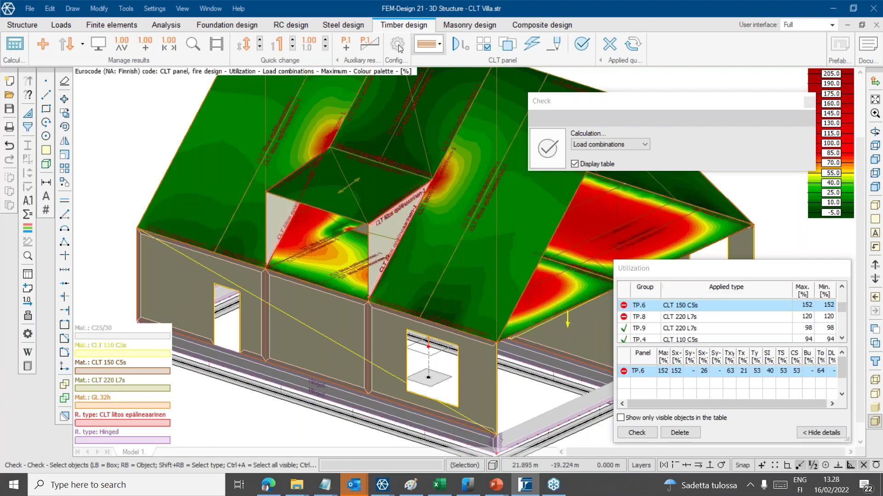
- Switch to CLT panel fire design and open the calculation parameters of the large floor panel at the gable end
{"action": "left_click", "coordinate": [427, 44]}
{"action": "left_click", "coordinate": [429, 136]}
{"action": "middle_click_drag", "start_coordinate": [528, 317], "coordinate": [482, 335]}
{"action": "key", "text": "ctrl"}
{"action": "key", "text": "ctrl"}
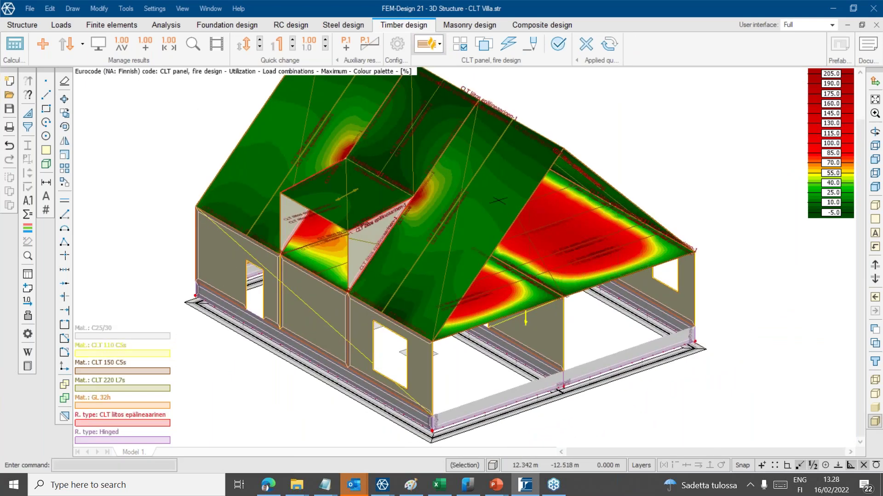
{"action": "left_click", "coordinate": [462, 46]}
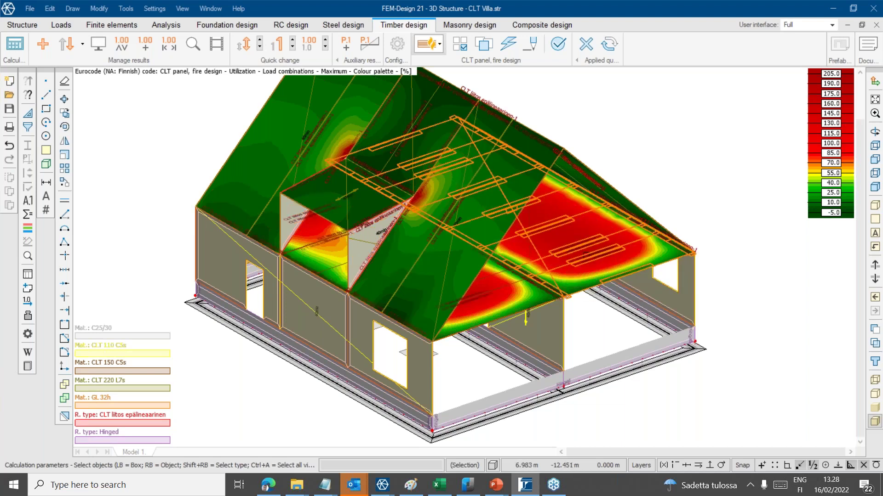
{"action": "left_click", "coordinate": [552, 240]}
{"action": "key", "text": "Return"}
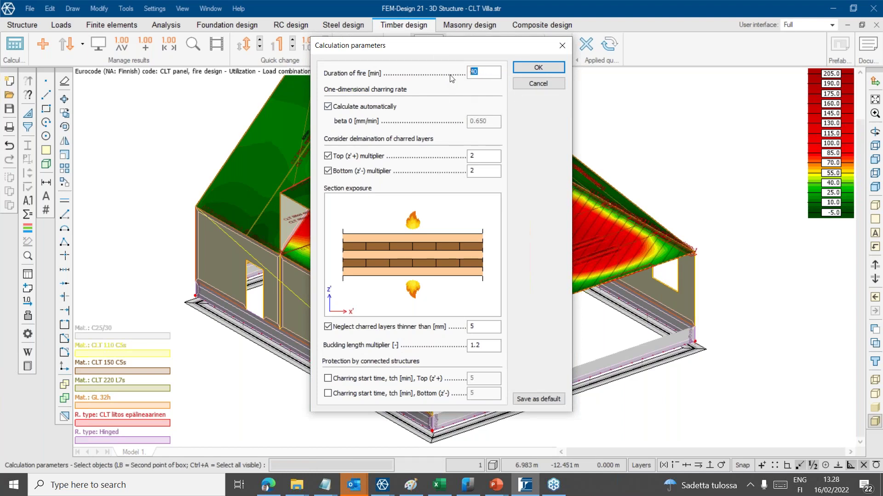
- Turn off automatic calculation of the one-dimensional charring rate and open the beta 0 value for editing
{"action": "type", "text": "30"}
{"action": "left_click", "coordinate": [328, 106]}
{"action": "left_click", "coordinate": [481, 122]}
{"action": "left_click", "coordinate": [875, 158]}
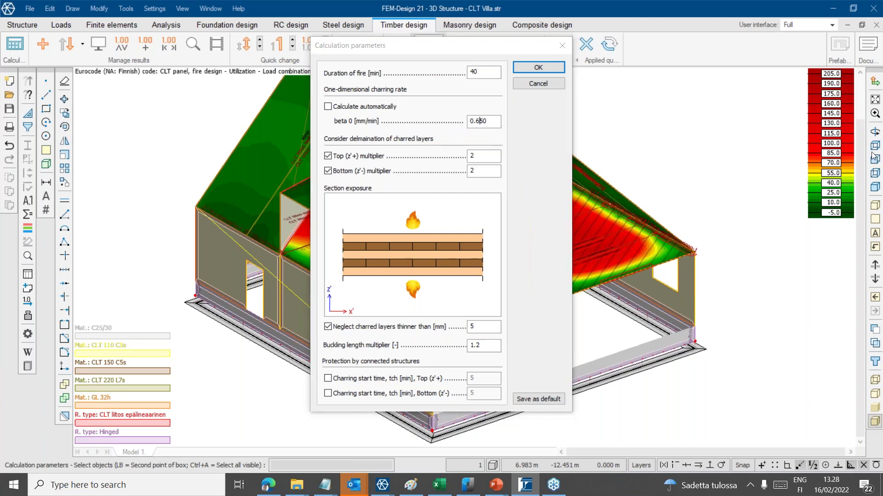
{"action": "key", "text": "ctrl"}
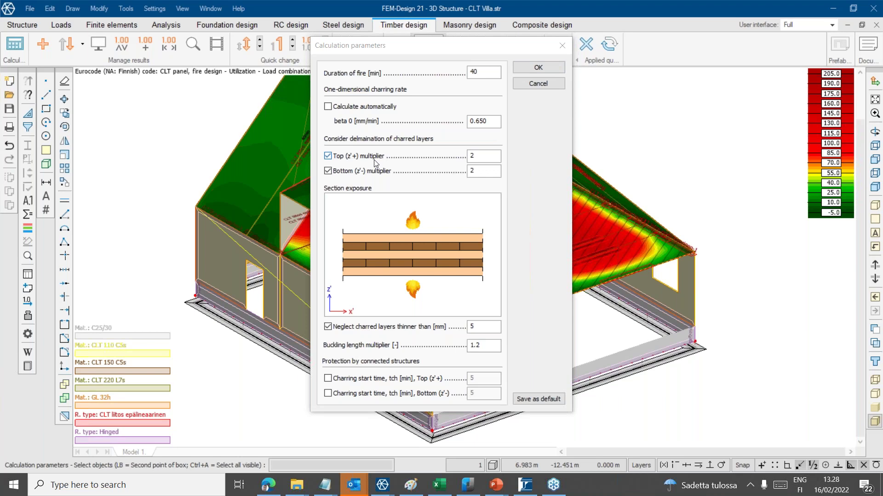
{"action": "key", "text": "ctrl"}
- Switch to the PowerPoint slide show and examine the k3 factor rule and the charring depth diagrams for CLT fire design
{"action": "mouse_move", "coordinate": [496, 485]}
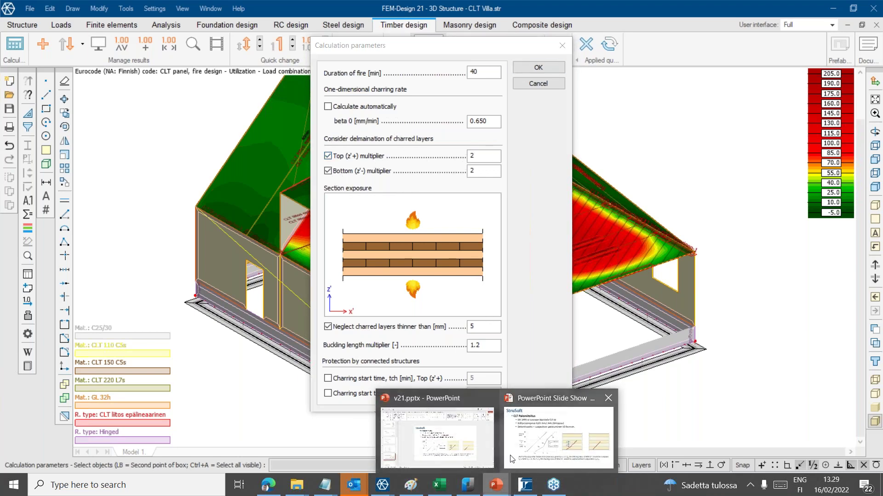
{"action": "left_click", "coordinate": [528, 449]}
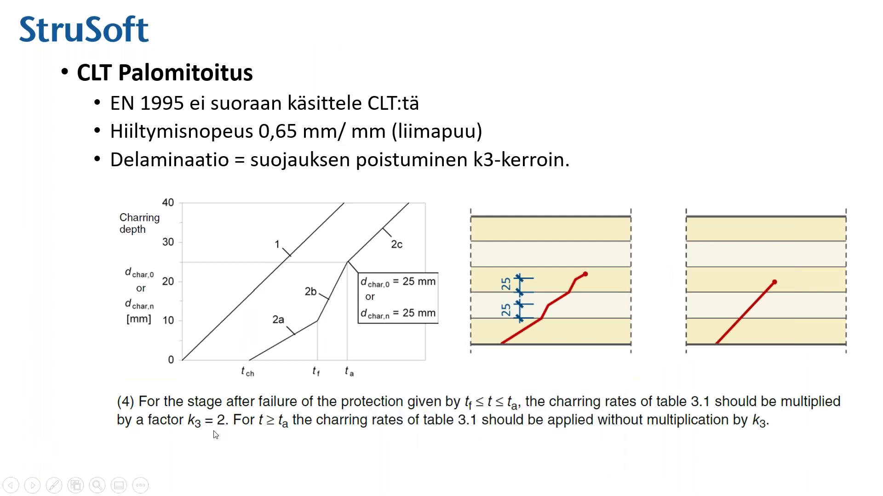
{"action": "key", "text": "ctrl"}
{"action": "key", "text": "ctrl"}
{"action": "key", "text": "ctrl"}
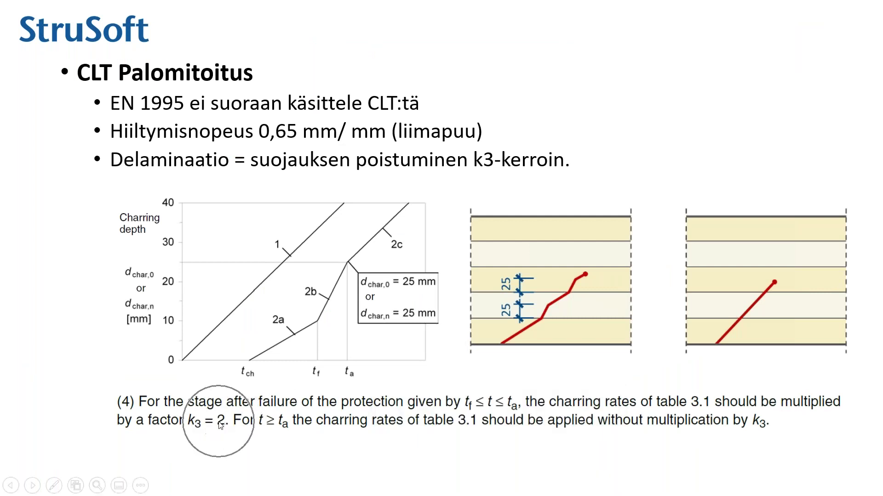
{"action": "key", "text": "ctrl"}
{"action": "key", "text": "ctrl"}
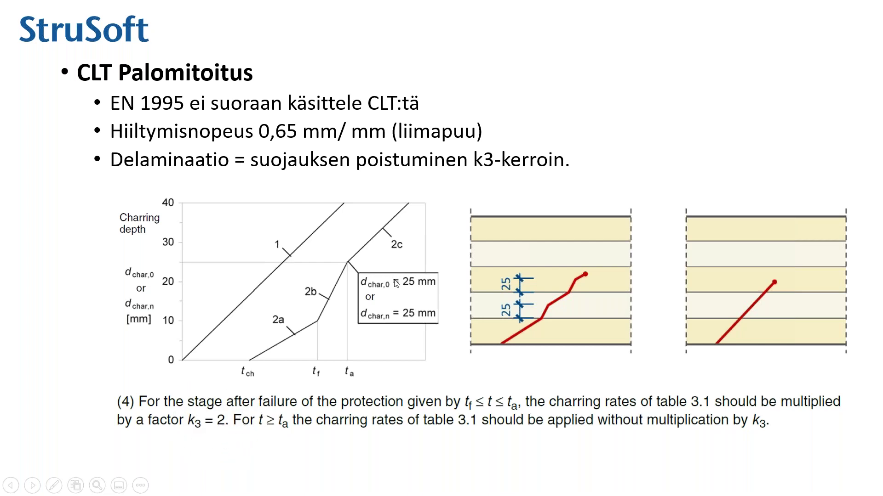
{"action": "key", "text": "alt+Tab"}
- Toggle the top and bottom delamination multipliers for charred layers off and back on
{"action": "left_click", "coordinate": [320, 158]}
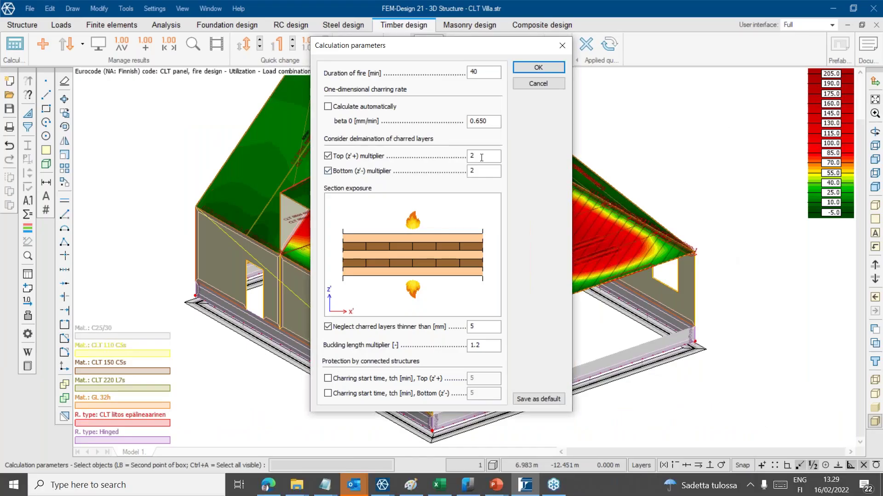
{"action": "key", "text": "ctrl"}
{"action": "key", "text": "ctrl"}
{"action": "key", "text": "ctrl"}
{"action": "key", "text": "ctrl"}
{"action": "left_click", "coordinate": [327, 155]}
{"action": "left_click", "coordinate": [356, 171]}
{"action": "left_click", "coordinate": [345, 157]}
{"action": "left_click", "coordinate": [349, 171]}
- Remove the fire exposure from the top side of the panel section, keeping the bottom side exposed
{"action": "left_click", "coordinate": [413, 223]}
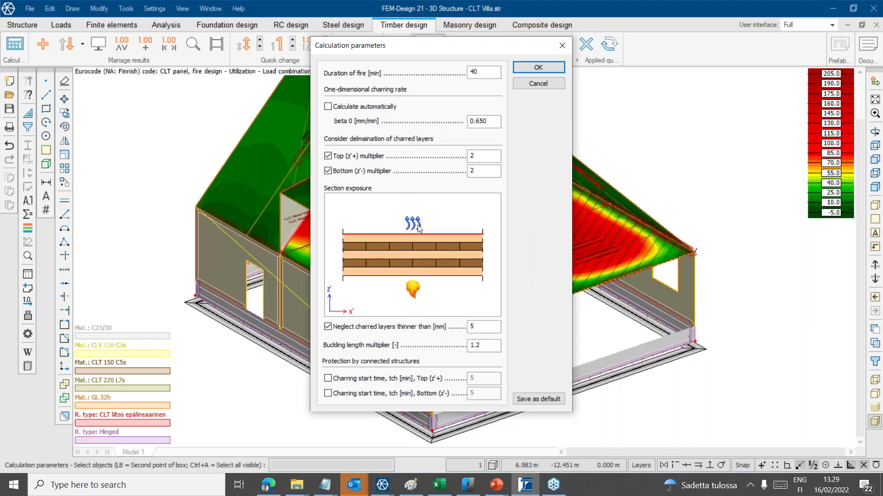
{"action": "left_click", "coordinate": [416, 224]}
{"action": "key", "text": "ctrl"}
{"action": "key", "text": "ctrl"}
{"action": "key", "text": "ctrl"}
{"action": "key", "text": "ctrl"}
- Try the buckling length multiplier and the top and bottom charring start time options, and cancel the calculation parameters
{"action": "left_click", "coordinate": [487, 347]}
{"action": "left_click", "coordinate": [488, 347]}
{"action": "left_click", "coordinate": [488, 346]}
{"action": "left_click", "coordinate": [367, 366]}
{"action": "left_click", "coordinate": [371, 383]}
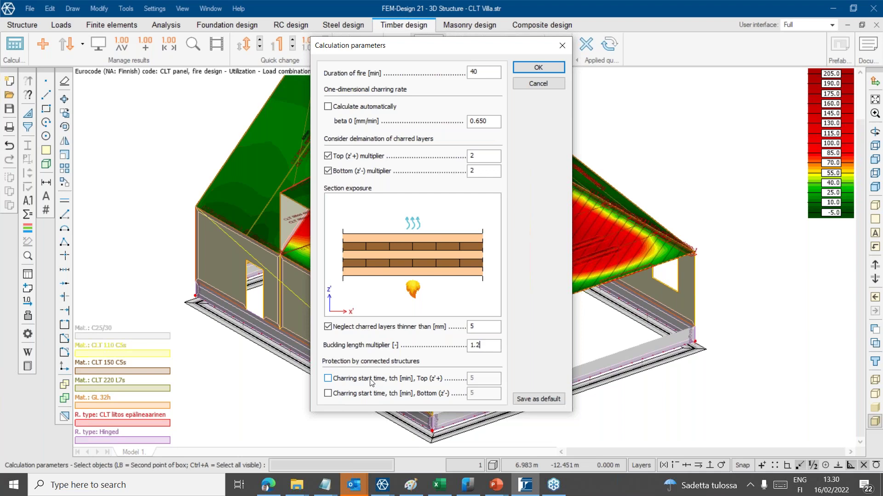
{"action": "key", "text": "ctrl"}
{"action": "left_click", "coordinate": [368, 377]}
{"action": "left_click", "coordinate": [478, 380]}
{"action": "left_click", "coordinate": [440, 395]}
{"action": "left_click", "coordinate": [550, 83]}
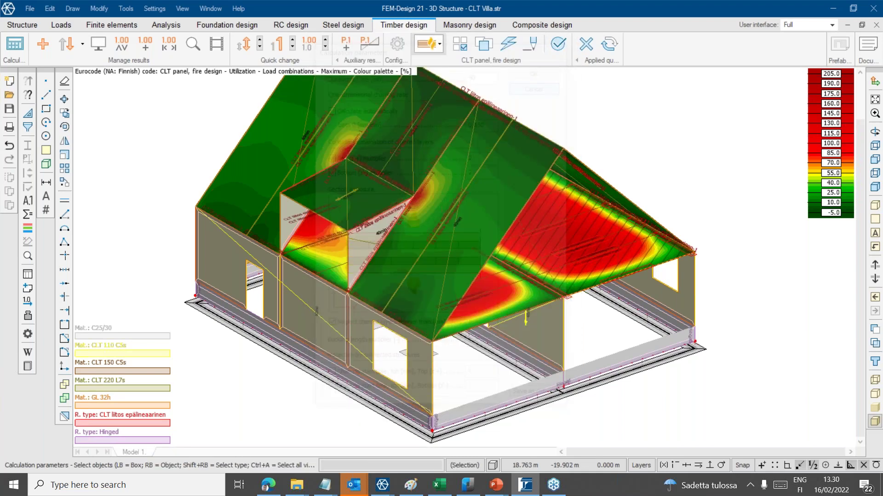
- Place a stress distribution result point for the CLT fire detailed result in the middle of the large floor panel
{"action": "middle_click_drag", "start_coordinate": [709, 128], "coordinate": [547, 130]}
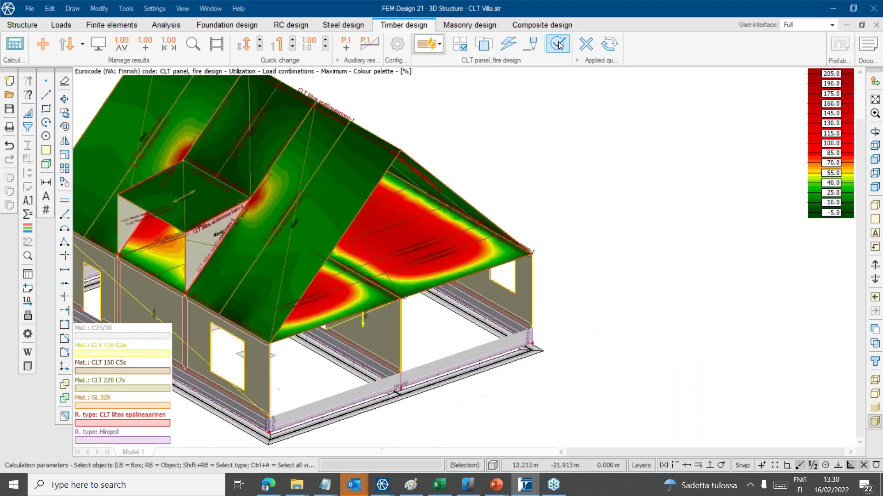
{"action": "left_click", "coordinate": [192, 44]}
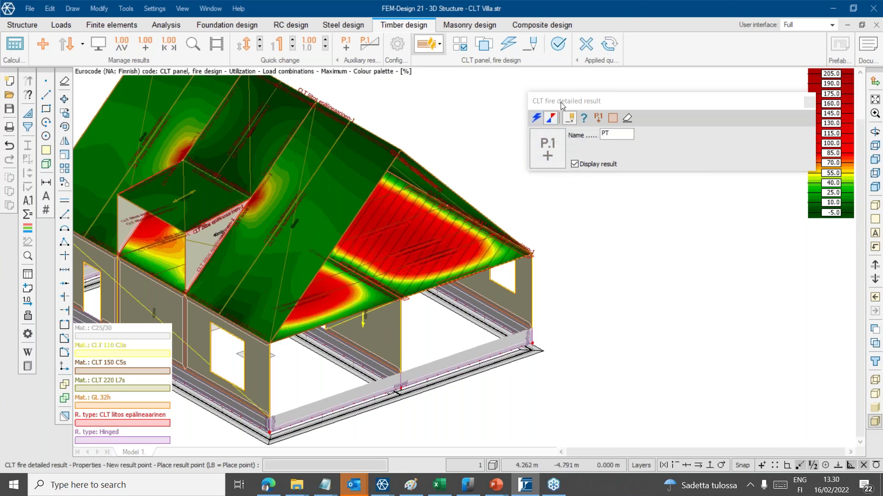
{"action": "left_click_drag", "start_coordinate": [557, 108], "coordinate": [528, 124]}
{"action": "left_click", "coordinate": [507, 133]}
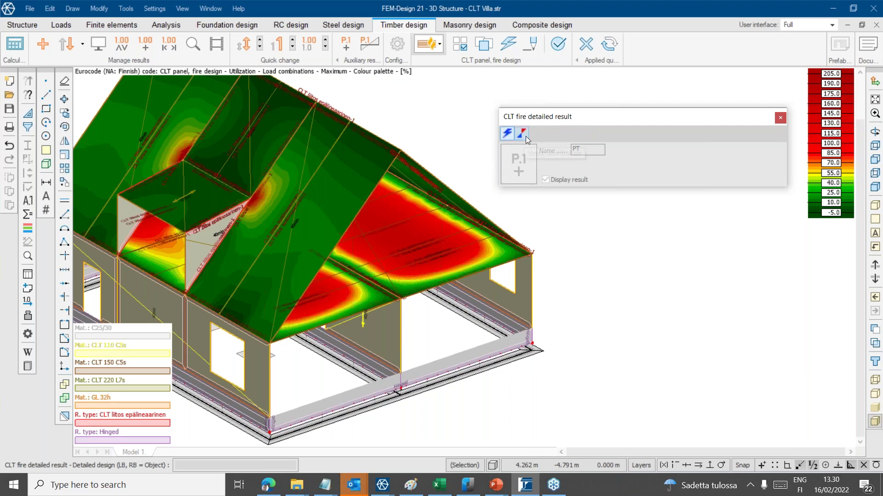
{"action": "key", "text": "ctrl"}
{"action": "key", "text": "ctrl"}
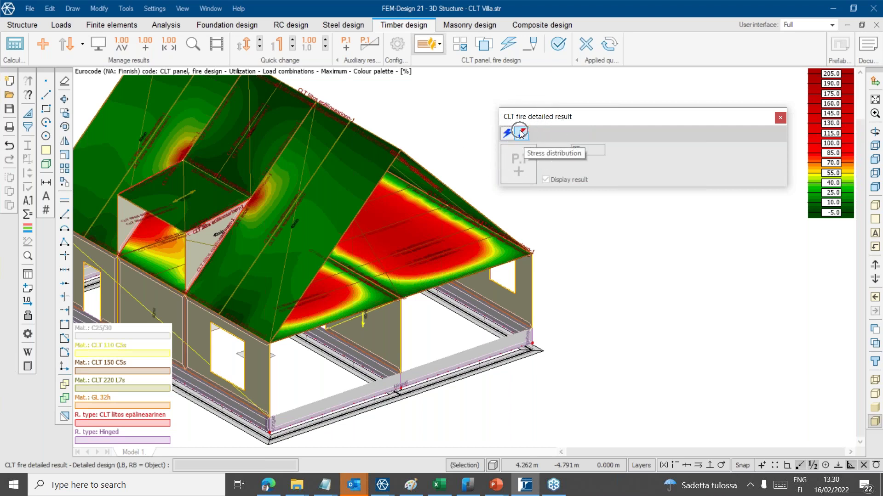
{"action": "left_click", "coordinate": [522, 134]}
{"action": "left_click", "coordinate": [521, 134]}
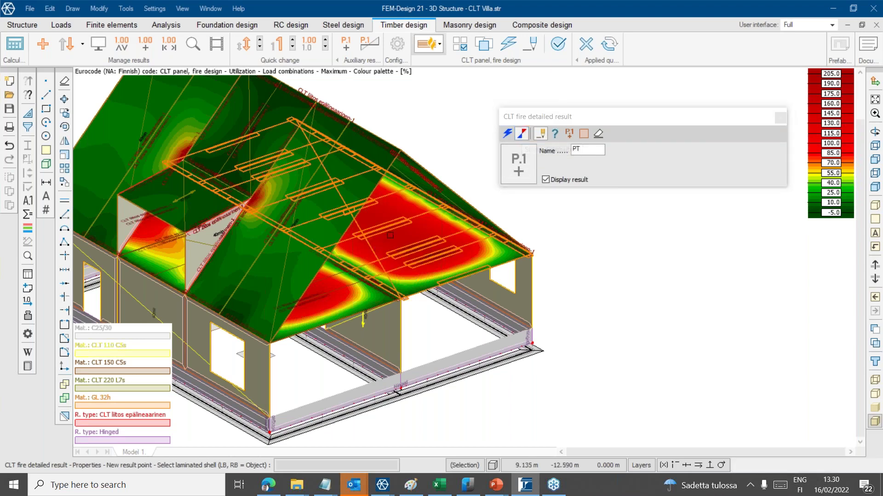
{"action": "left_click", "coordinate": [384, 238]}
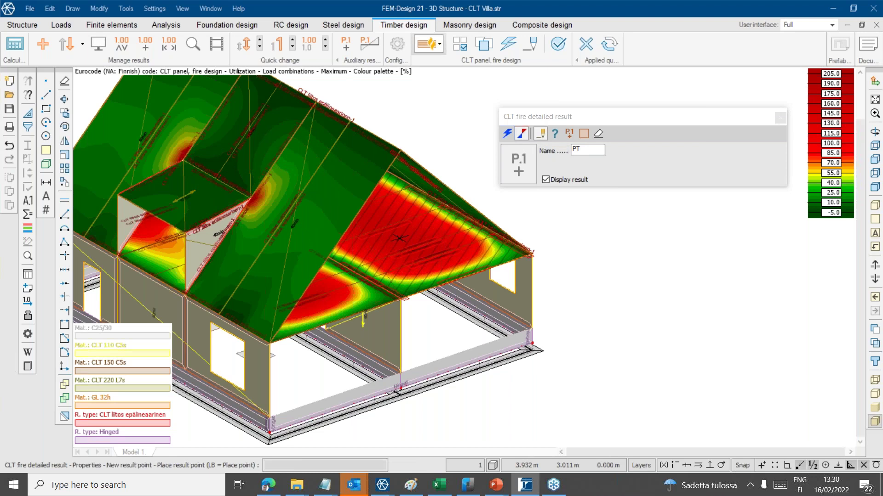
{"action": "left_click", "coordinate": [399, 238]}
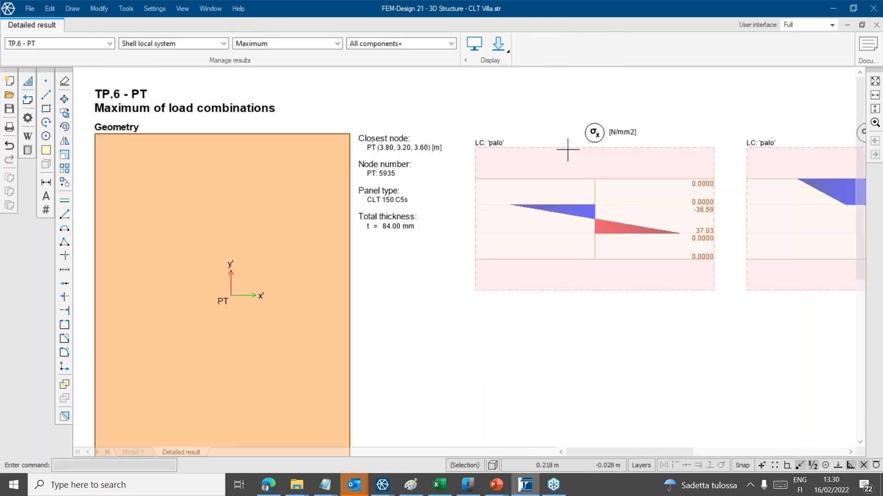
- Examine the result point's stress distribution diagrams across the charred panel section, and close the detailed result
{"action": "mouse_move", "coordinate": [676, 197]}
{"action": "middle_mouse_down"}
{"action": "mouse_move", "coordinate": [509, 183]}
{"action": "mouse_move", "coordinate": [489, 204]}
{"action": "middle_mouse_up"}
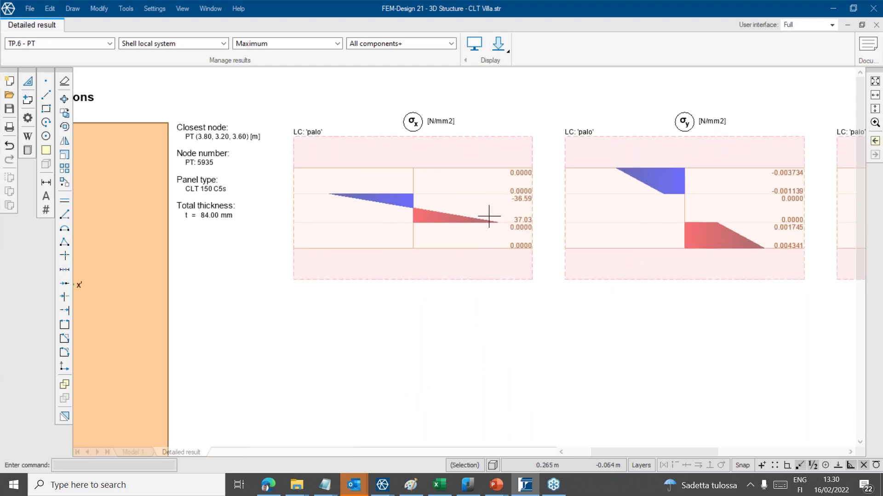
{"action": "mouse_move", "coordinate": [595, 205]}
{"action": "middle_mouse_down"}
{"action": "mouse_move", "coordinate": [345, 207]}
{"action": "mouse_move", "coordinate": [393, 263]}
{"action": "middle_mouse_up"}
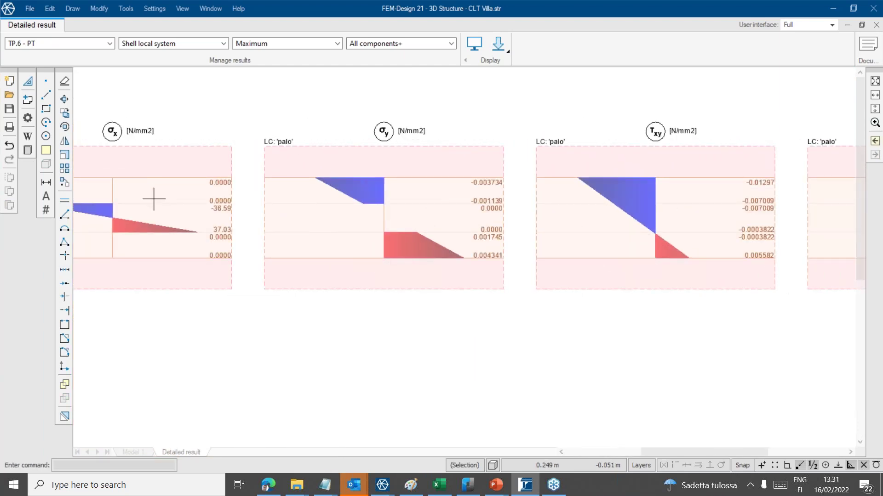
{"action": "middle_click_drag", "start_coordinate": [650, 213], "coordinate": [510, 224]}
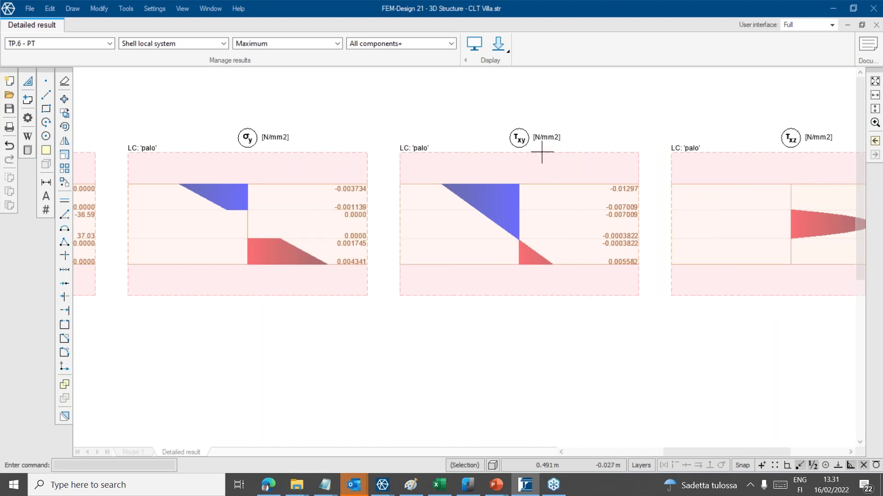
{"action": "scroll", "coordinate": [541, 152], "scroll_direction": "up", "scroll_amount": 3}
{"action": "scroll", "coordinate": [536, 179], "scroll_direction": "down", "scroll_amount": 3}
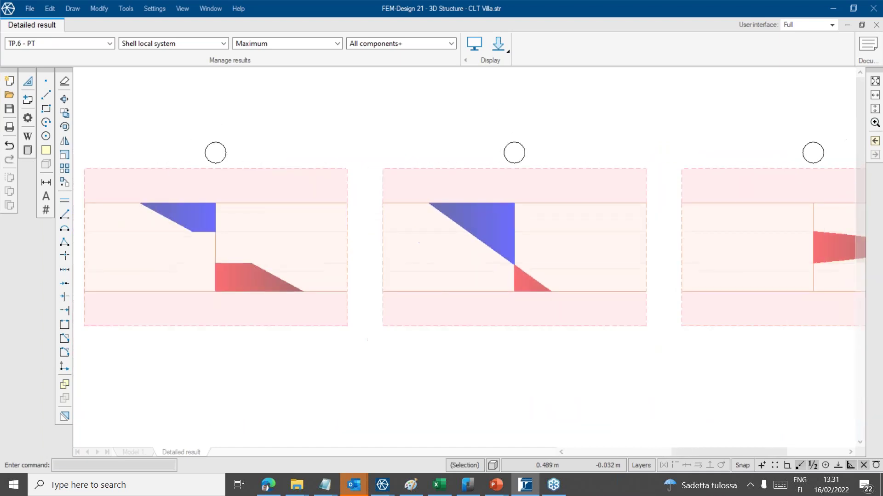
{"action": "scroll", "coordinate": [541, 193], "scroll_direction": "down", "scroll_amount": 2}
{"action": "mouse_move", "coordinate": [754, 225]}
{"action": "middle_mouse_down"}
{"action": "mouse_move", "coordinate": [541, 266]}
{"action": "mouse_move", "coordinate": [327, 277]}
{"action": "middle_mouse_up"}
{"action": "middle_click_drag", "start_coordinate": [389, 294], "coordinate": [755, 272]}
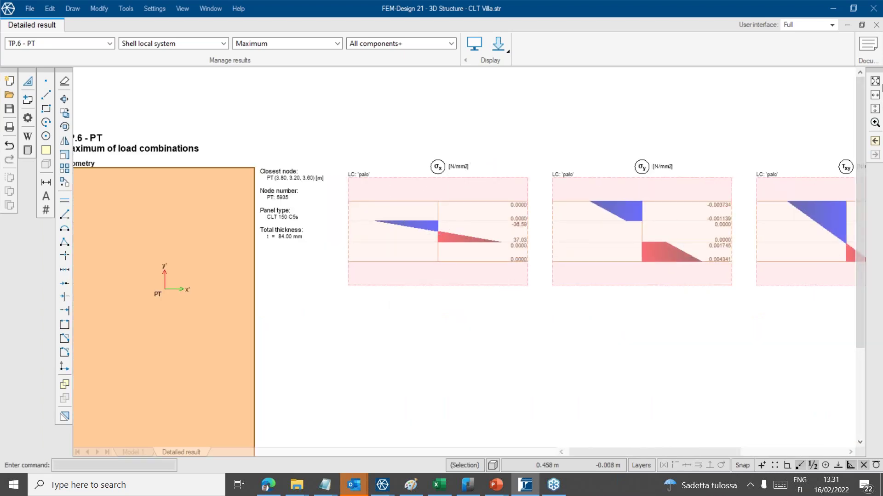
{"action": "left_click", "coordinate": [876, 25]}
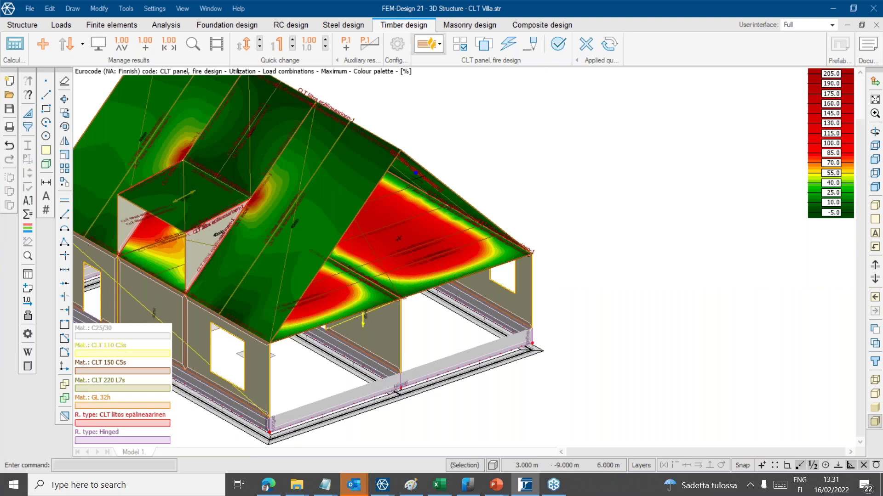
- Open the CLT fire detailed result's design calculation for the large floor panel and view its fire design data
{"action": "left_click", "coordinate": [192, 44]}
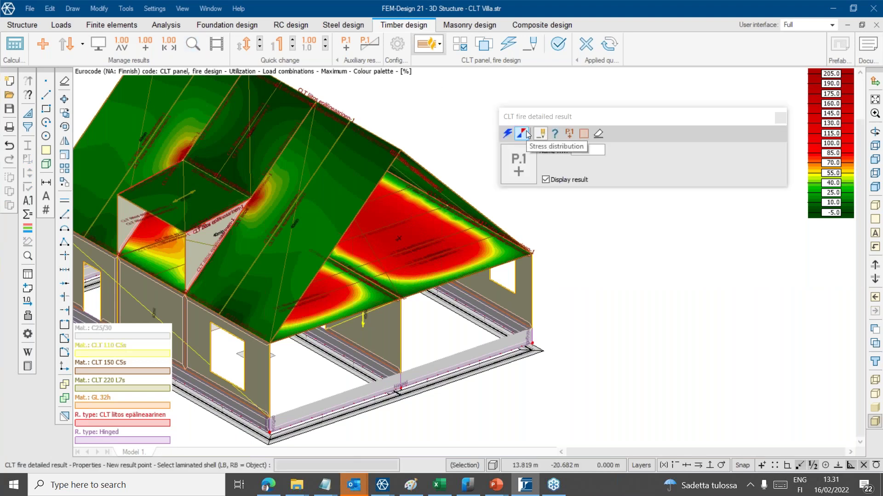
{"action": "key", "text": "ctrl"}
{"action": "key", "text": "ctrl"}
{"action": "key", "text": "ctrl"}
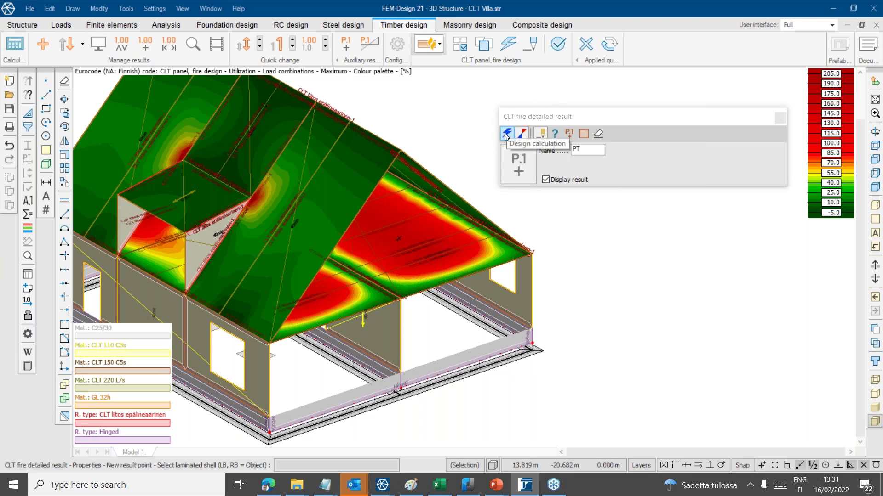
{"action": "left_click", "coordinate": [506, 134]}
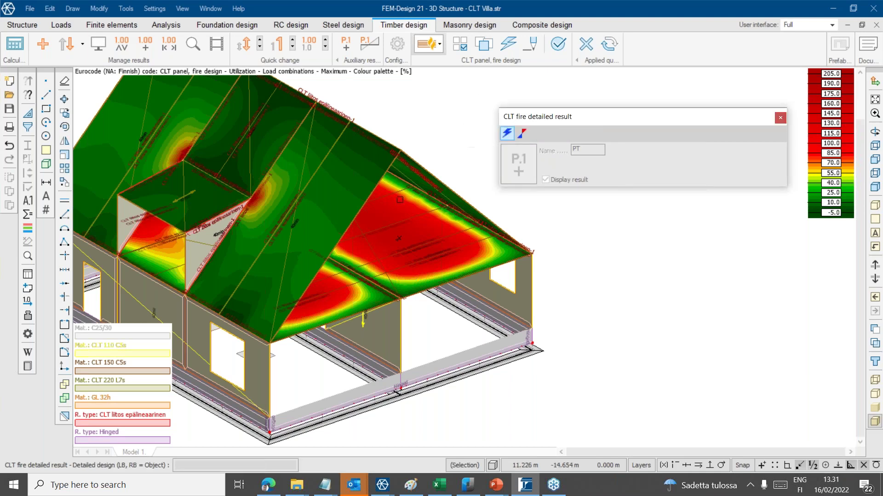
{"action": "left_click", "coordinate": [398, 238]}
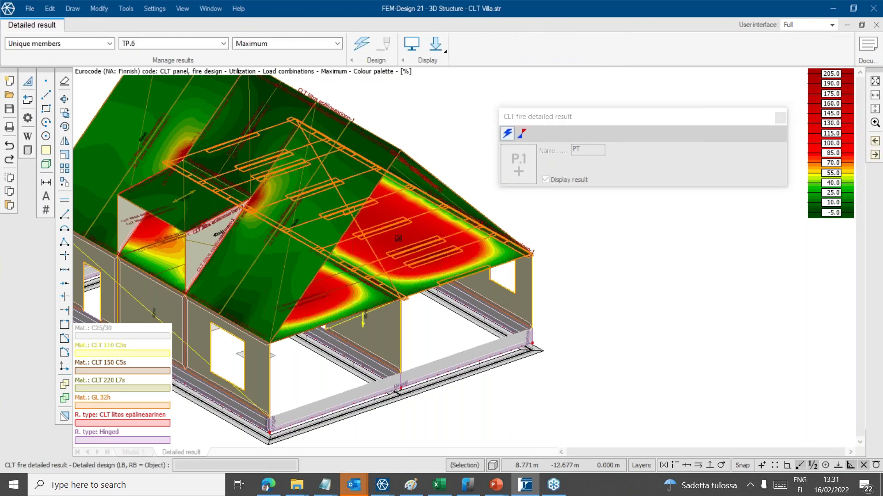
{"action": "scroll", "coordinate": [503, 170], "scroll_direction": "up", "scroll_amount": 3}
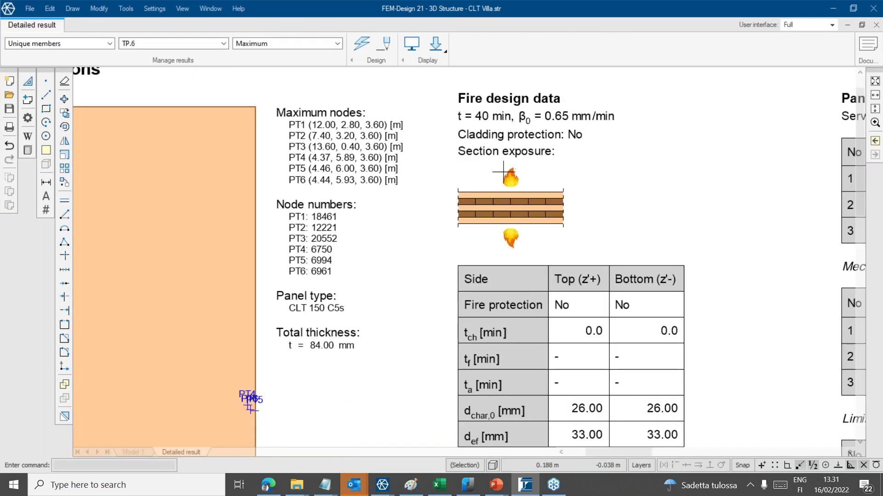
- Examine the panel property, mechanical property and limit stress tables and the reduced panel section with its charred layer dimensions
{"action": "middle_click_drag", "start_coordinate": [640, 241], "coordinate": [237, 204]}
{"action": "middle_click_drag", "start_coordinate": [618, 365], "coordinate": [249, 315]}
{"action": "scroll", "coordinate": [466, 262], "scroll_direction": "down", "scroll_amount": 4}
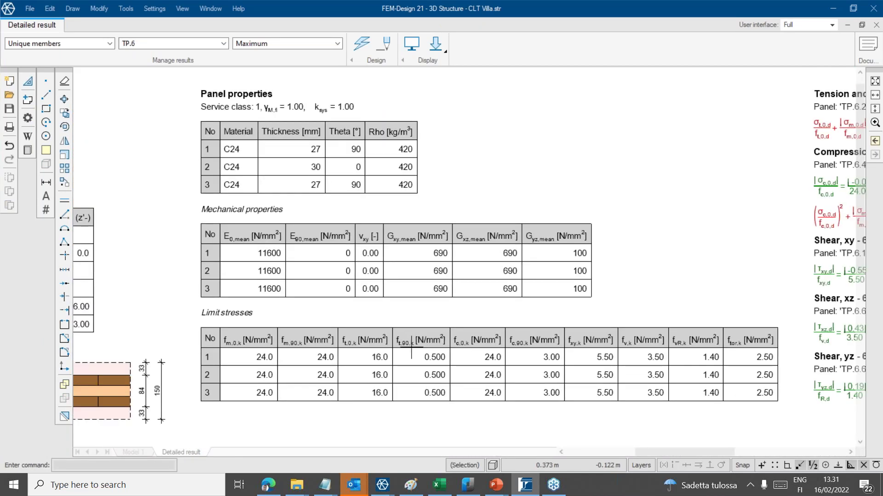
{"action": "middle_click_drag", "start_coordinate": [292, 372], "coordinate": [587, 254]}
{"action": "scroll", "coordinate": [587, 254], "scroll_direction": "up", "scroll_amount": 5}
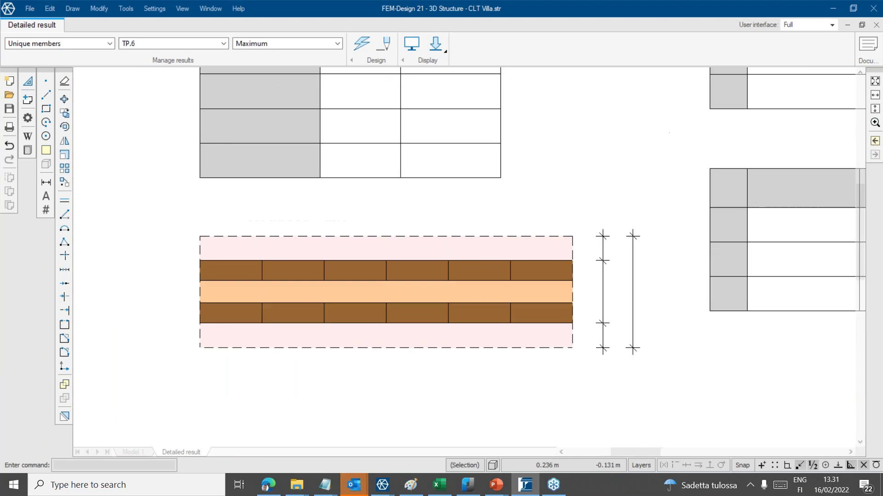
{"action": "scroll", "coordinate": [596, 258], "scroll_direction": "up", "scroll_amount": 2}
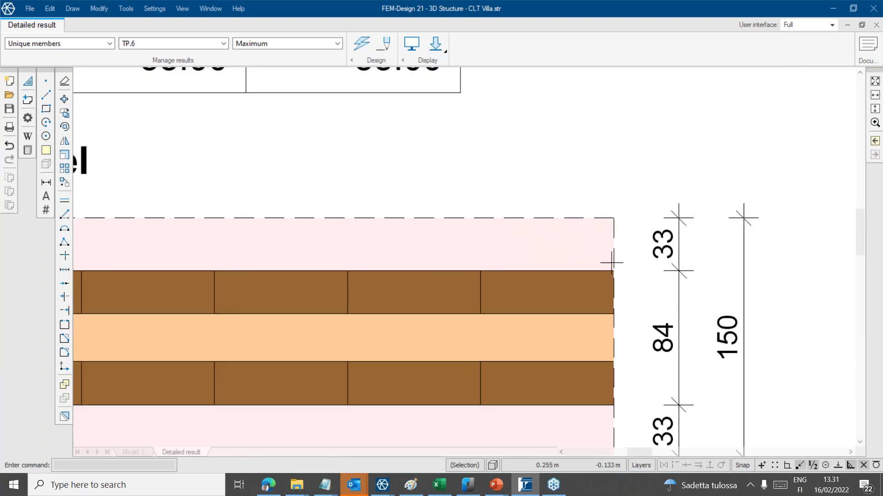
{"action": "middle_click_drag", "start_coordinate": [598, 400], "coordinate": [617, 282]}
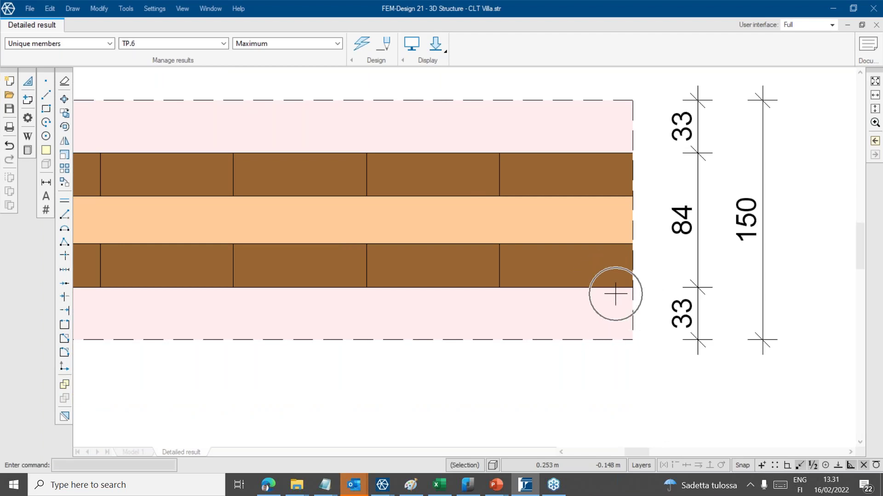
{"action": "left_click", "coordinate": [614, 292]}
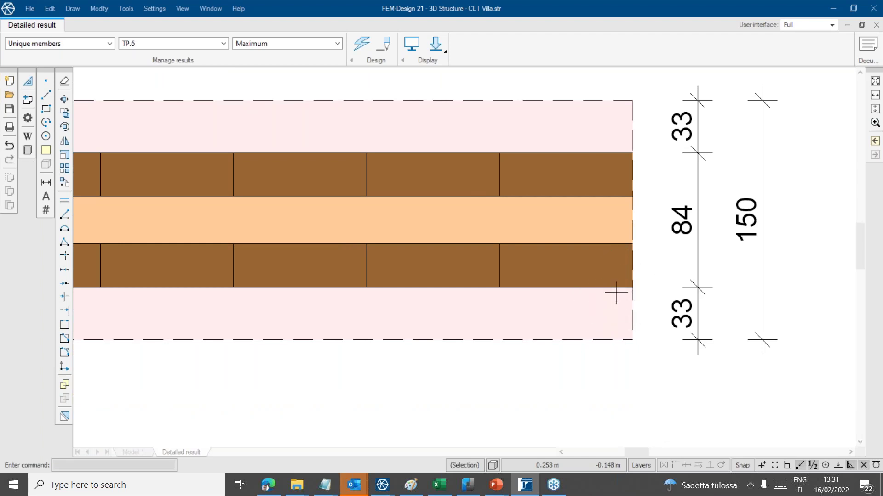
{"action": "left_click", "coordinate": [613, 290]}
{"action": "scroll", "coordinate": [612, 289], "scroll_direction": "down", "scroll_amount": 5}
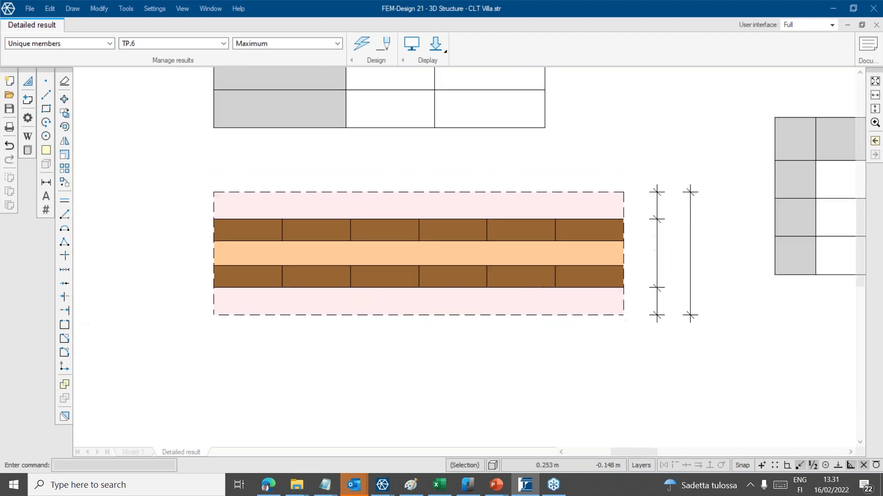
- Examine the tension, compression, bending and shear check formulas of the floor panel, and close the detailed result
{"action": "middle_click_drag", "start_coordinate": [510, 248], "coordinate": [268, 305]}
{"action": "middle_click_drag", "start_coordinate": [672, 188], "coordinate": [245, 204]}
{"action": "scroll", "coordinate": [346, 191], "scroll_direction": "down", "scroll_amount": 2}
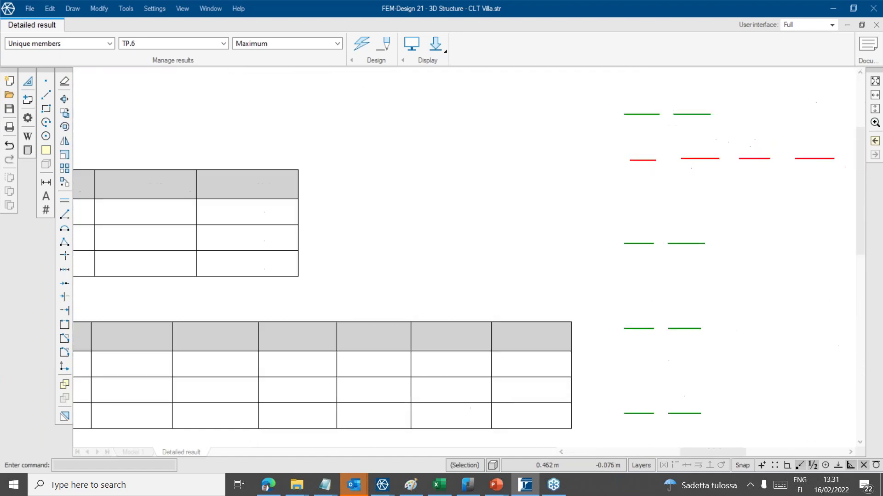
{"action": "mouse_move", "coordinate": [666, 153]}
{"action": "middle_mouse_down"}
{"action": "mouse_move", "coordinate": [272, 198]}
{"action": "mouse_move", "coordinate": [263, 221]}
{"action": "middle_mouse_up"}
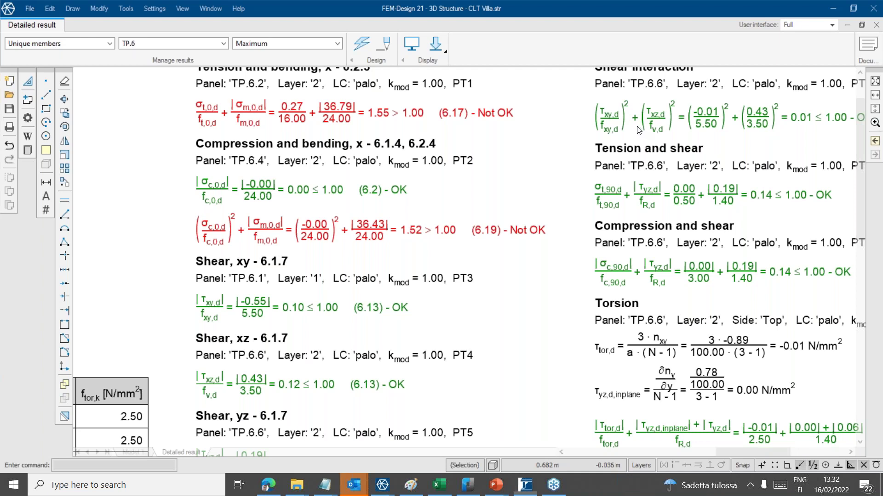
{"action": "scroll", "coordinate": [365, 297], "scroll_direction": "down", "scroll_amount": 2}
{"action": "middle_click_drag", "start_coordinate": [415, 267], "coordinate": [588, 184]}
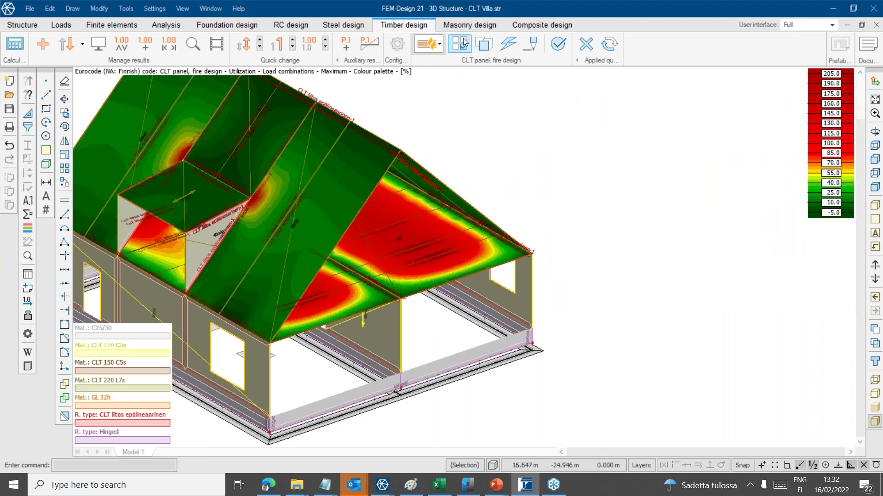
- Try a 7 mm limit for neglecting thin charred layers on the floor panel, and cancel the calculation parameters
{"action": "left_click", "coordinate": [460, 44]}
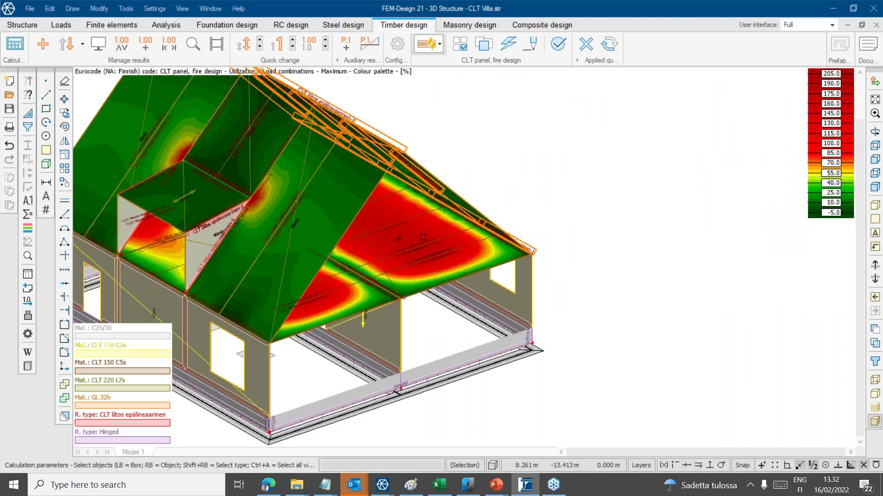
{"action": "left_click", "coordinate": [411, 267]}
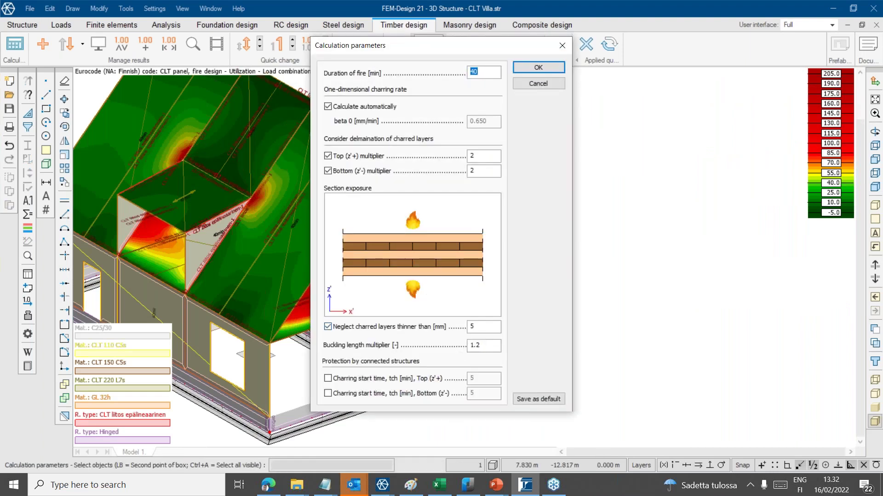
{"action": "left_click", "coordinate": [475, 327]}
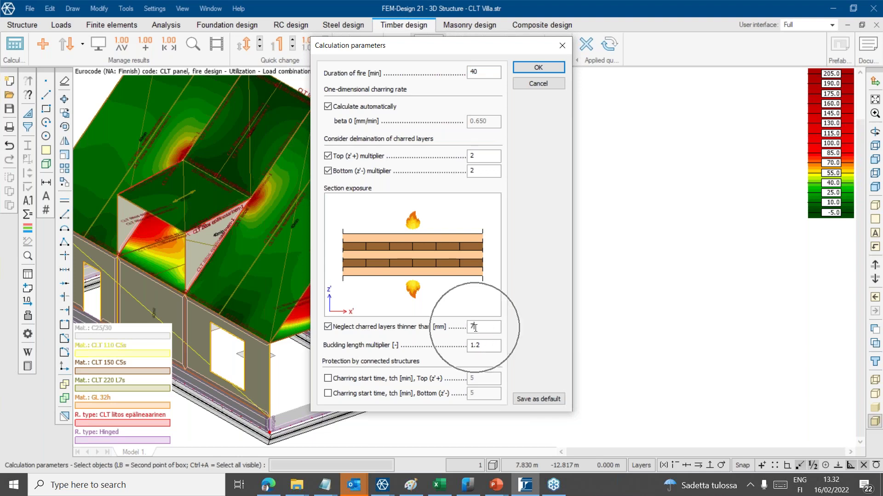
{"action": "left_click", "coordinate": [475, 327]}
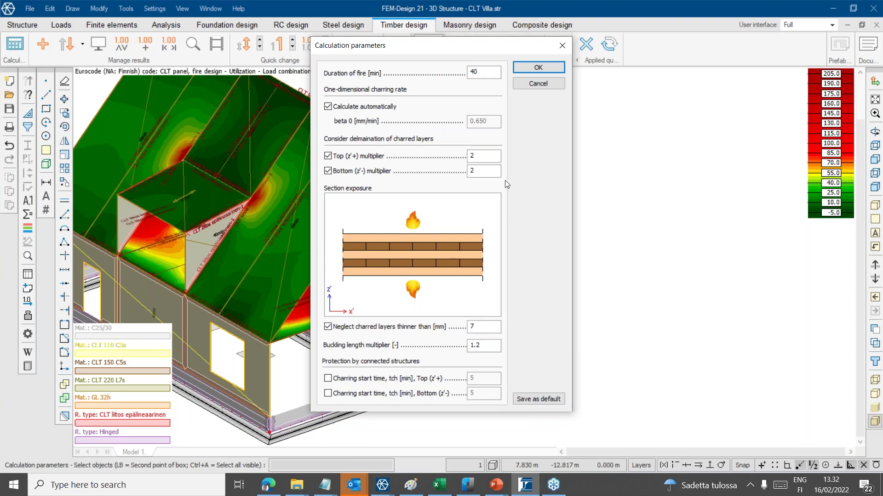
{"action": "left_click", "coordinate": [546, 84]}
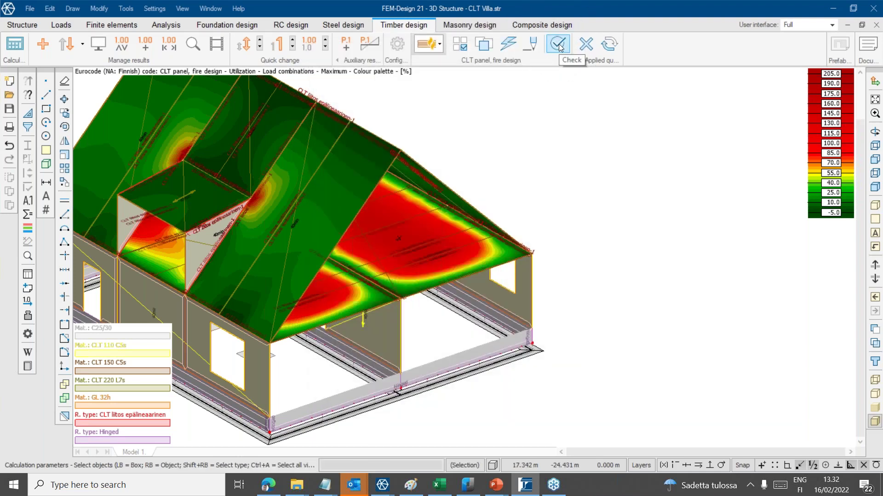
- Reopen the detailed fire design calculation of the large floor panel and view its utilization summary chart
{"action": "left_click", "coordinate": [185, 46]}
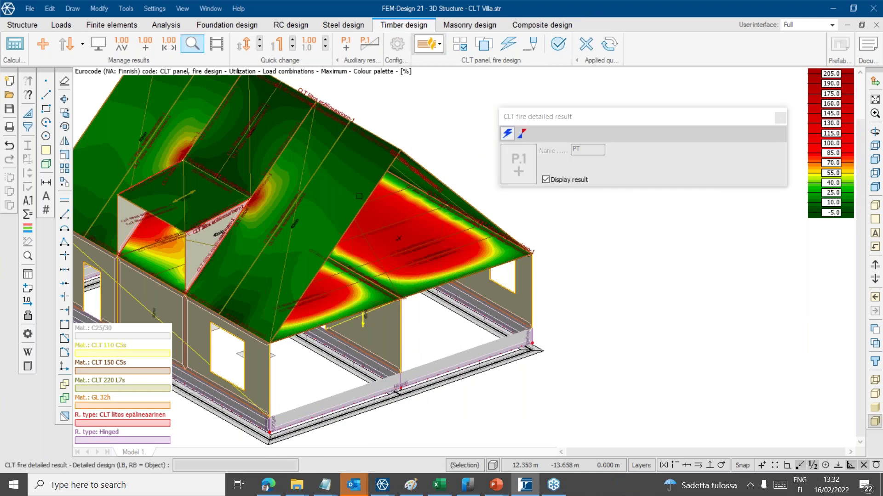
{"action": "left_click", "coordinate": [408, 240]}
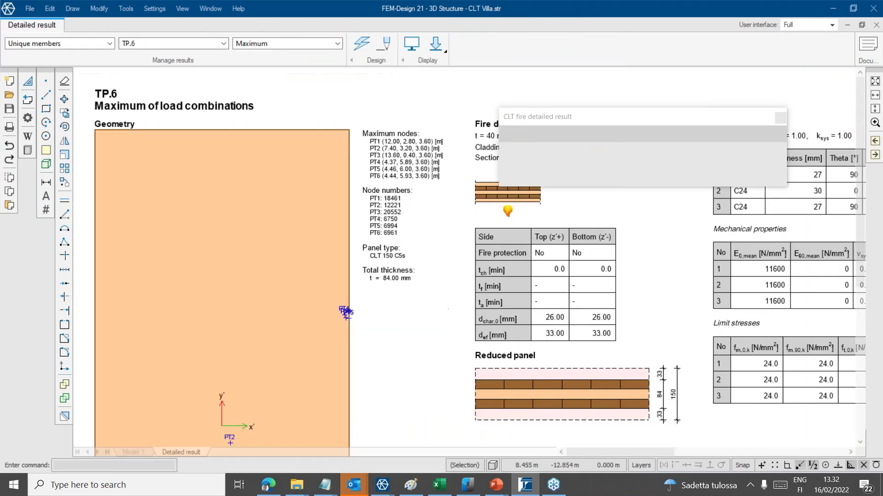
{"action": "middle_click_drag", "start_coordinate": [504, 264], "coordinate": [264, 249]}
{"action": "middle_click_drag", "start_coordinate": [827, 306], "coordinate": [346, 258]}
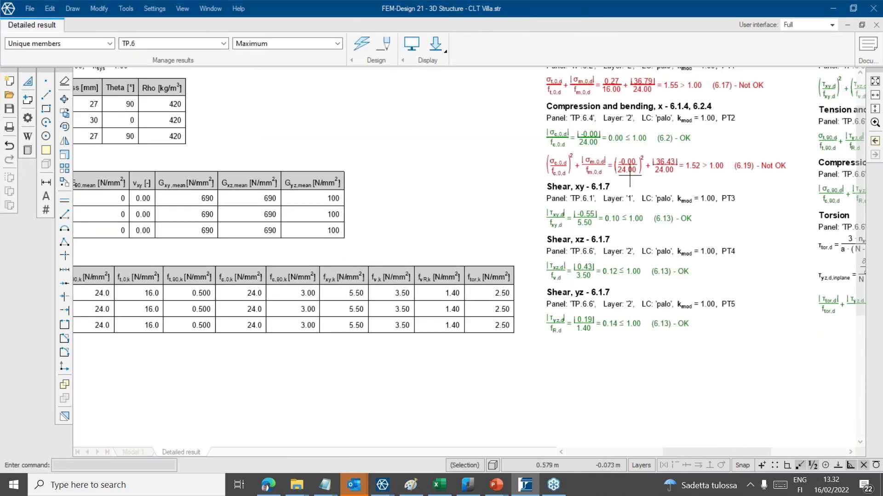
{"action": "middle_click_drag", "start_coordinate": [629, 176], "coordinate": [108, 301]}
{"action": "middle_click_drag", "start_coordinate": [554, 312], "coordinate": [396, 313]}
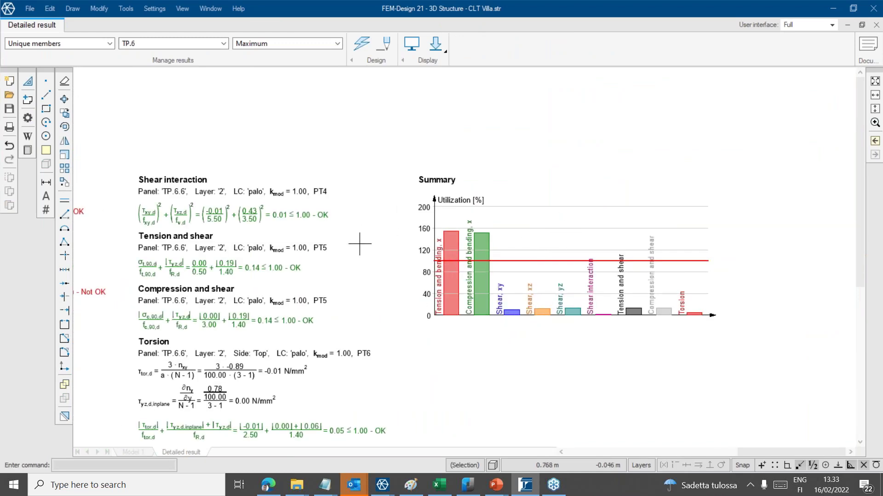
{"action": "middle_click_drag", "start_coordinate": [358, 242], "coordinate": [447, 191]}
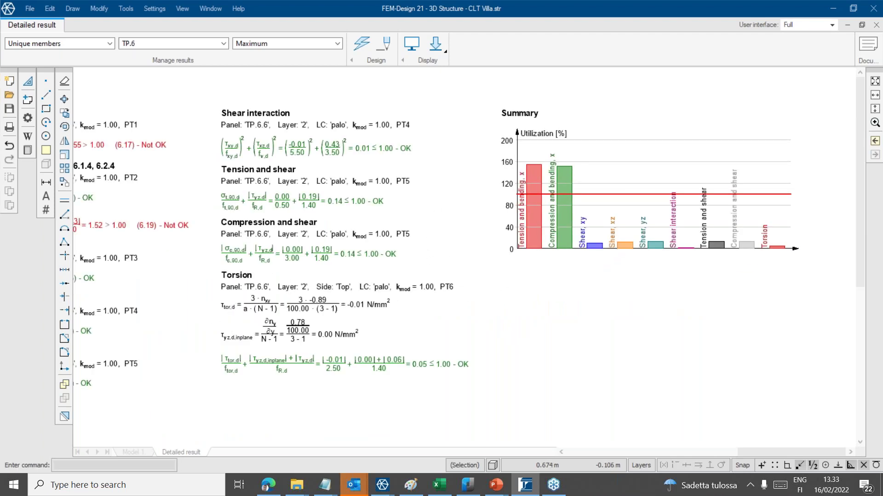
- Examine the torsion check formulas of the floor panel alongside the shear interaction checks, and close the detailed result
{"action": "scroll", "coordinate": [230, 297], "scroll_direction": "up", "scroll_amount": 3}
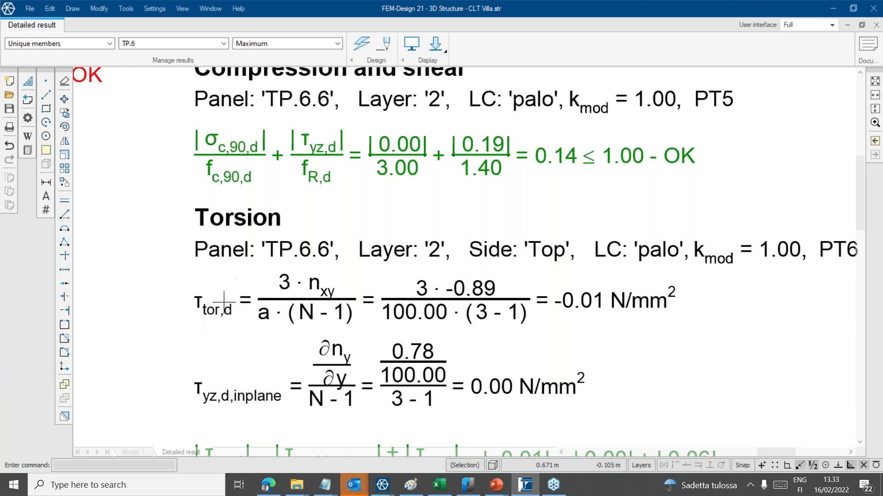
{"action": "scroll", "coordinate": [239, 301], "scroll_direction": "down", "scroll_amount": 1}
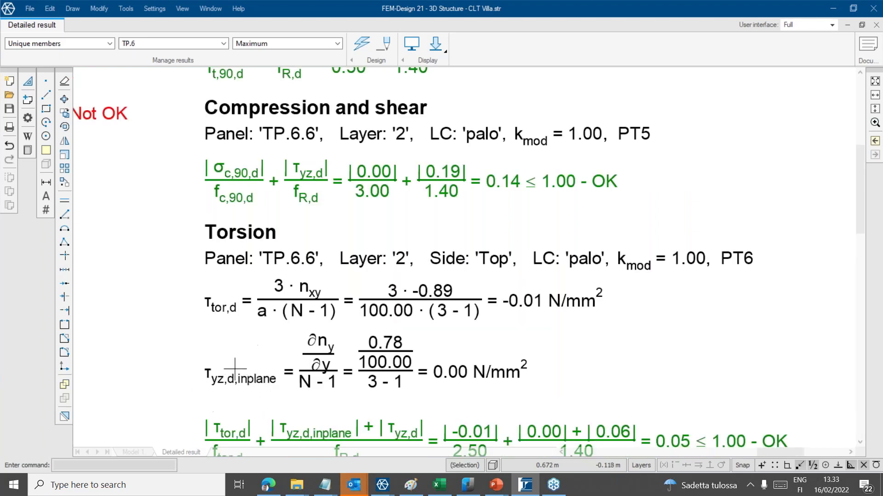
{"action": "scroll", "coordinate": [232, 369], "scroll_direction": "down", "scroll_amount": 1}
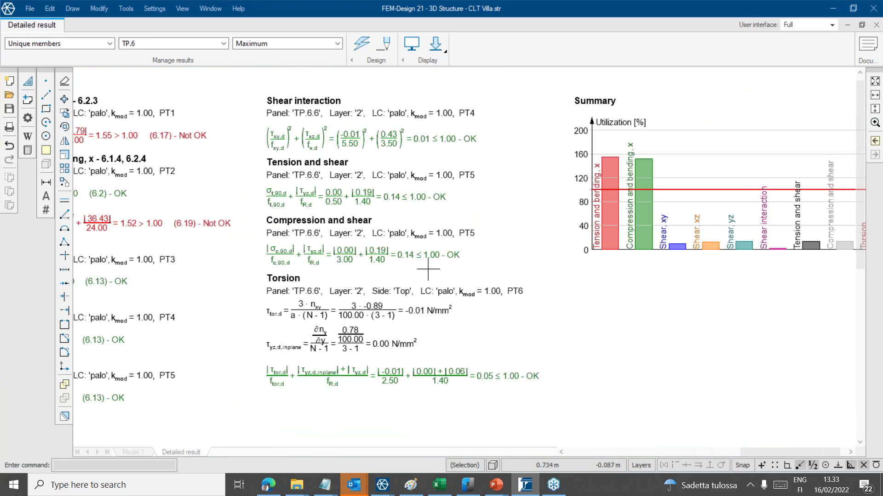
{"action": "middle_click_drag", "start_coordinate": [416, 198], "coordinate": [662, 324]}
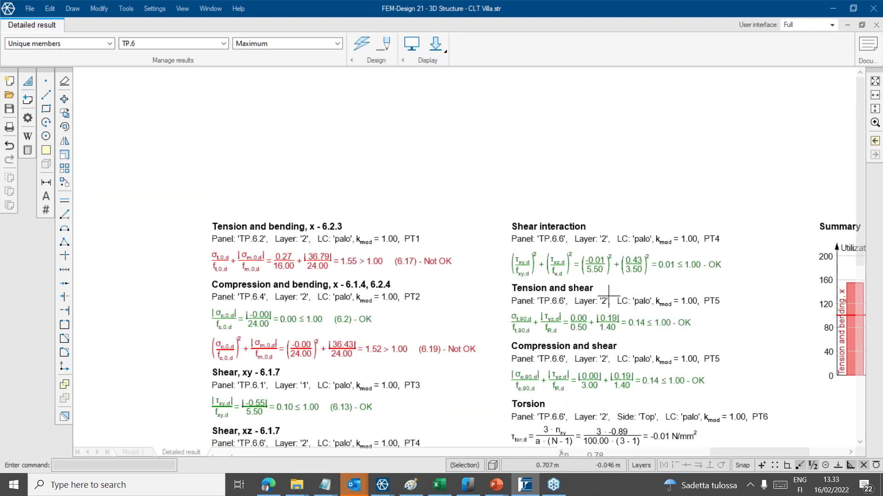
{"action": "middle_click_drag", "start_coordinate": [585, 421], "coordinate": [463, 238]}
{"action": "scroll", "coordinate": [405, 255], "scroll_direction": "up", "scroll_amount": 1}
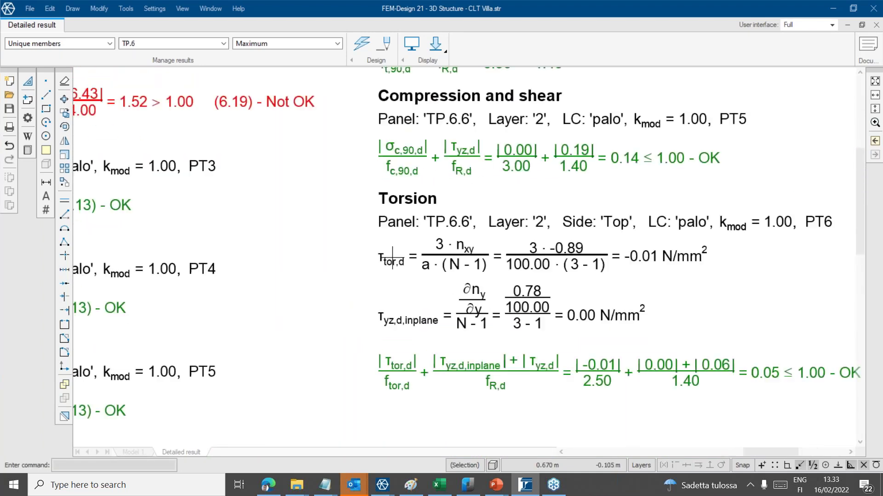
{"action": "left_click", "coordinate": [877, 24]}
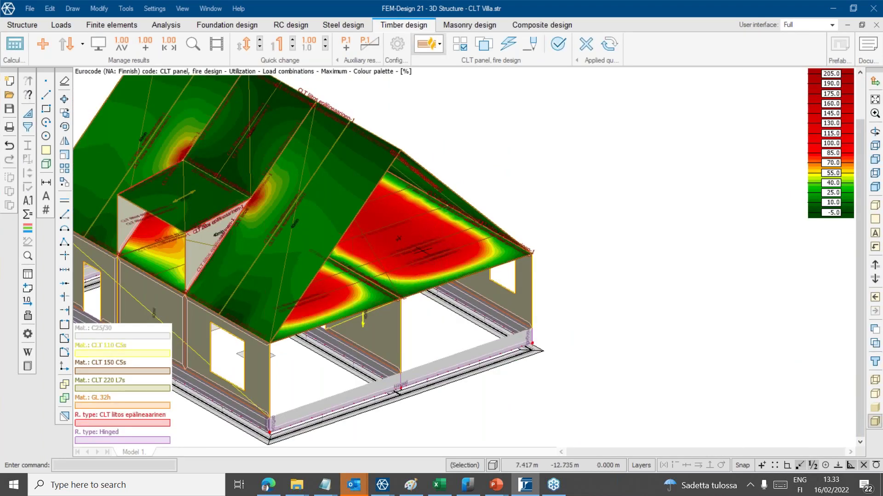
- Start the CLT panel fire auto design and open the fire protection parameters of the large floor panel
{"action": "mouse_move", "coordinate": [420, 248]}
{"action": "scroll", "coordinate": [554, 76], "scroll_direction": "up", "scroll_amount": 2}
{"action": "left_click", "coordinate": [439, 44]}
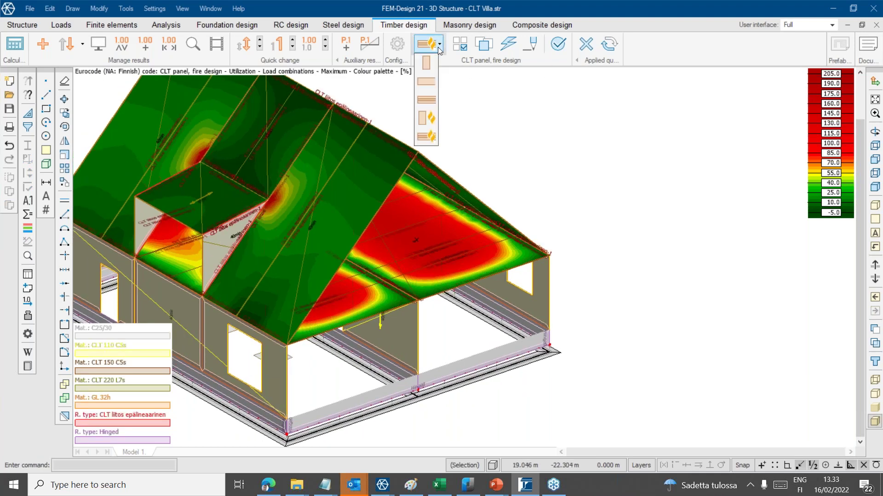
{"action": "left_click", "coordinate": [439, 50]}
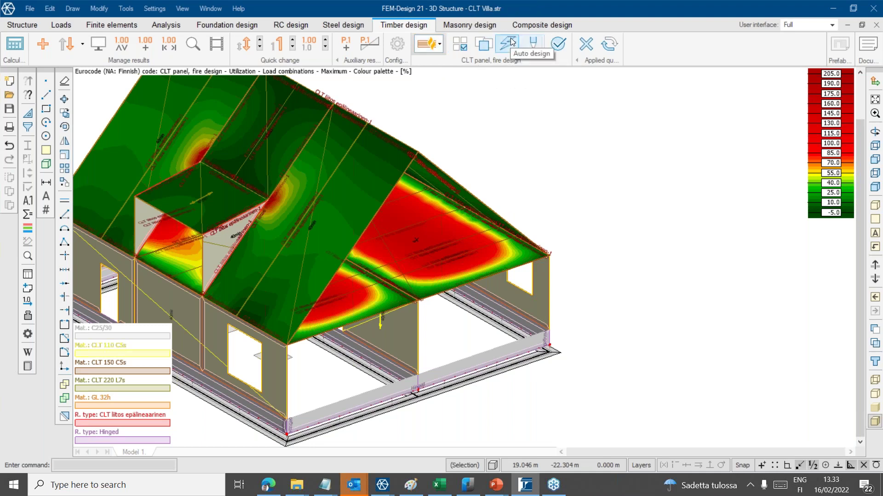
{"action": "key", "text": "ctrl"}
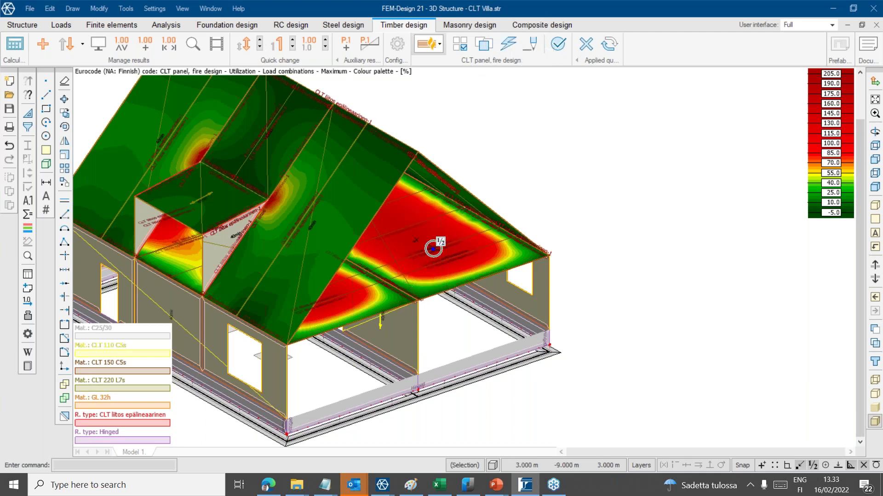
{"action": "left_click", "coordinate": [512, 44]}
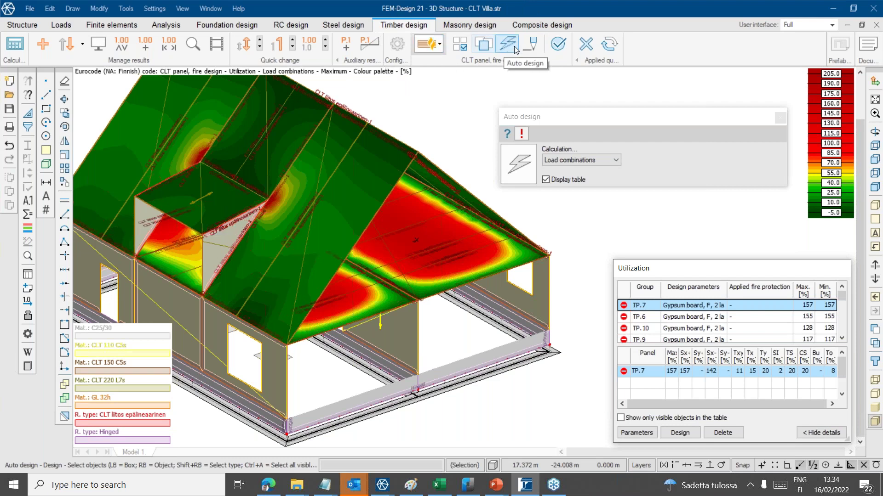
{"action": "left_click_drag", "start_coordinate": [497, 134], "coordinate": [501, 134]}
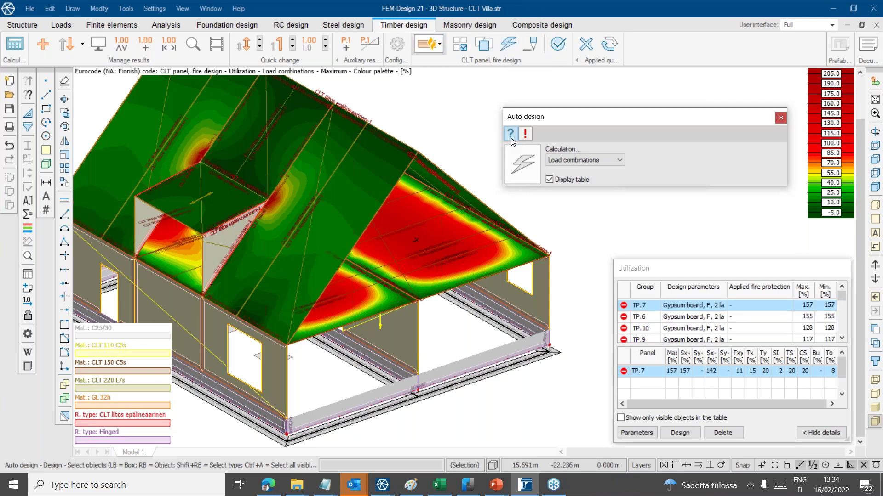
{"action": "left_click", "coordinate": [511, 135]}
{"action": "left_click", "coordinate": [397, 251]}
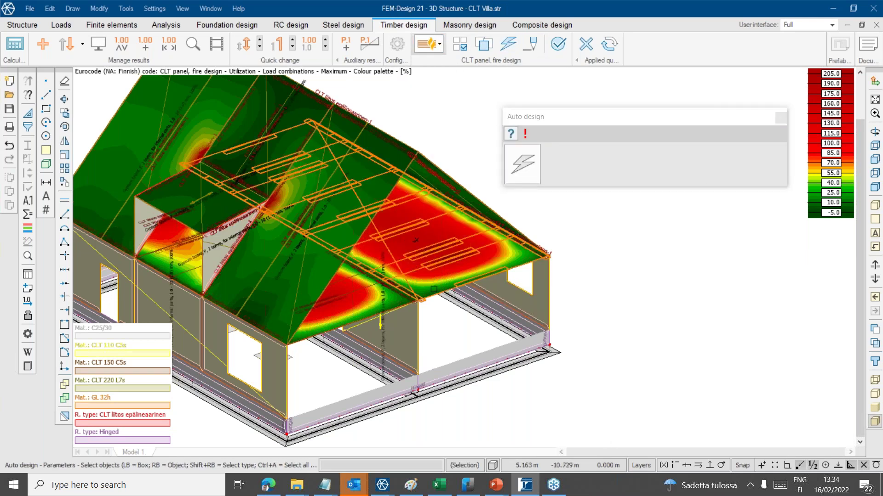
- Try the User defined fire protection material for the large floor panel, review its editable charring parameters, and cancel
{"action": "left_click", "coordinate": [439, 146]}
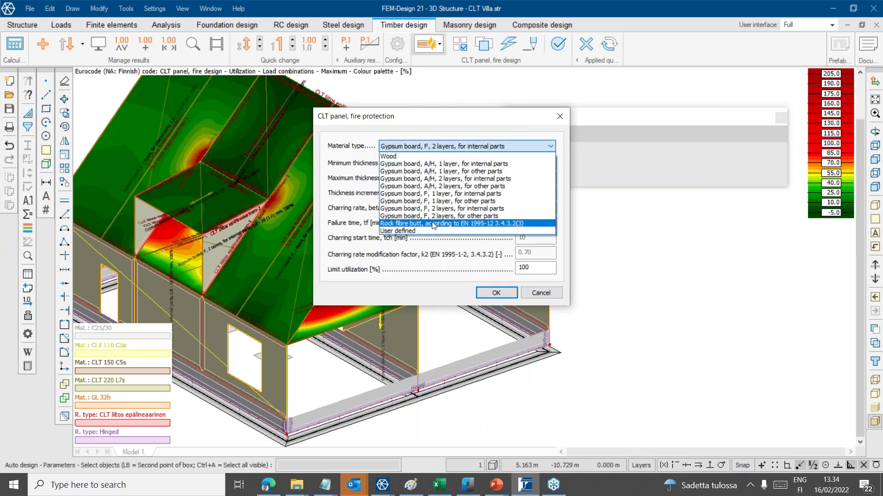
{"action": "left_click", "coordinate": [404, 232]}
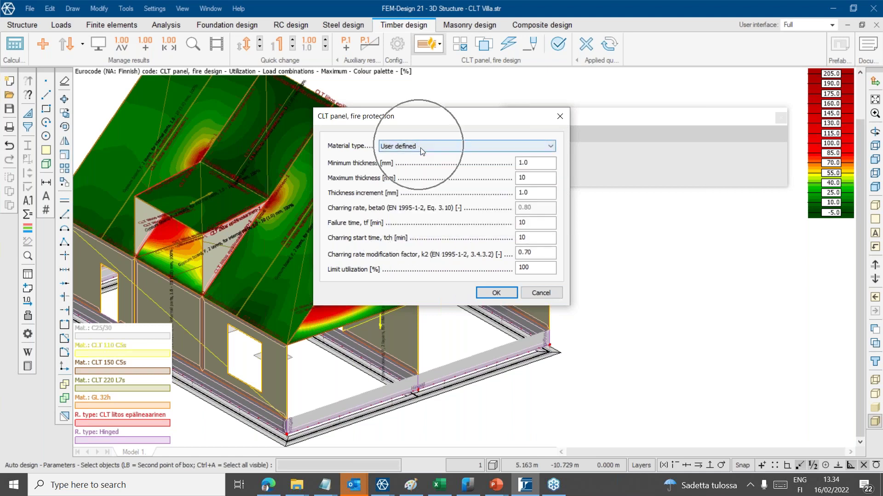
{"action": "key", "text": "ctrl"}
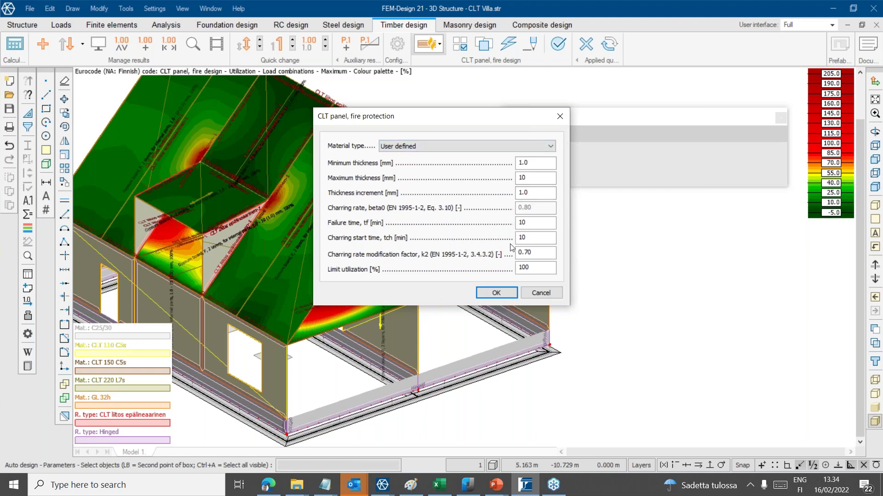
{"action": "key", "text": "ctrl"}
{"action": "key", "text": "ctrl"}
{"action": "key", "text": "ctrl"}
{"action": "key", "text": "ctrl"}
{"action": "left_click", "coordinate": [527, 253]}
{"action": "left_click", "coordinate": [540, 293]}
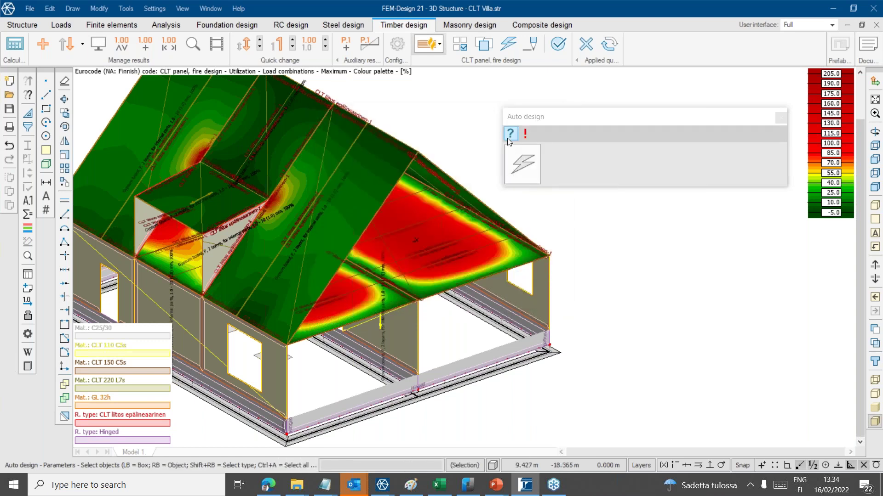
- Set the large floor panel's fire protection to Gypsum board, A/H, 2 layers, for internal parts, and auto design the panel
{"action": "left_click", "coordinate": [467, 166]}
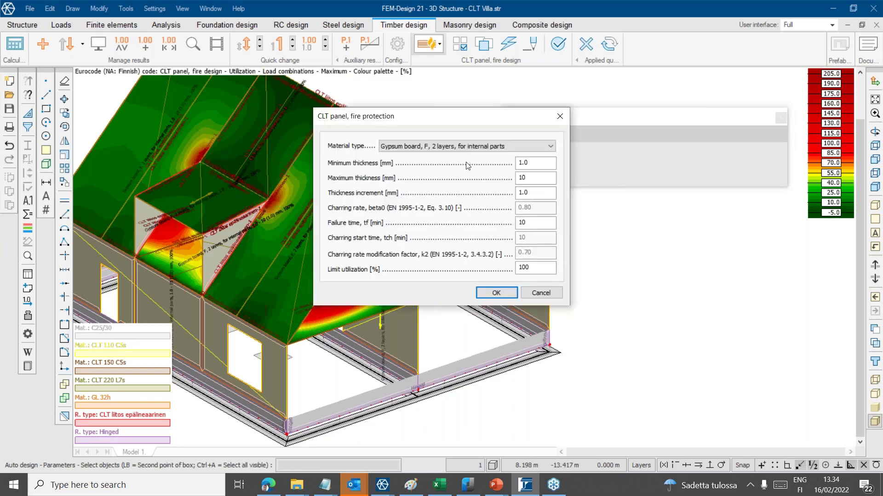
{"action": "left_click", "coordinate": [463, 145]}
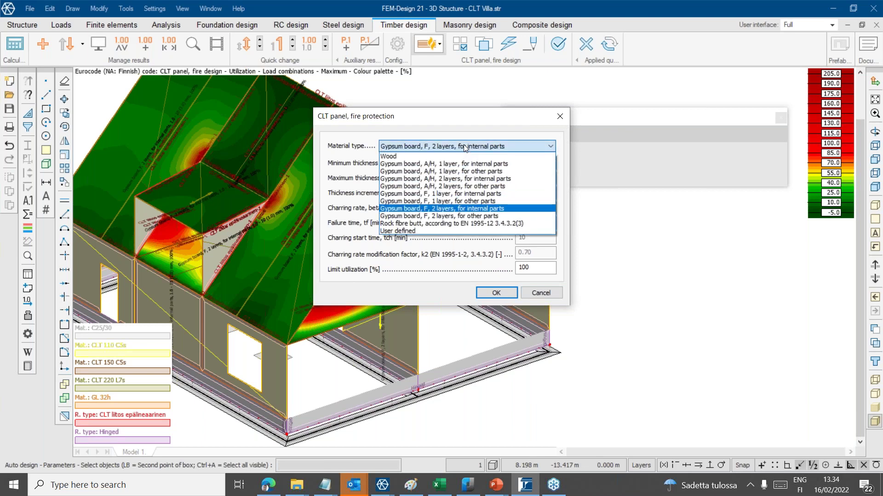
{"action": "left_click", "coordinate": [458, 179]}
{"action": "left_click", "coordinate": [492, 293]}
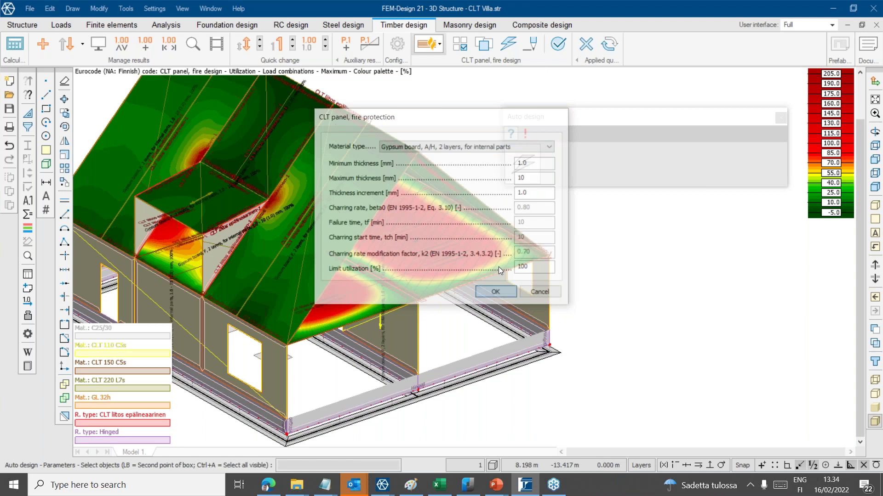
{"action": "left_click", "coordinate": [522, 164]}
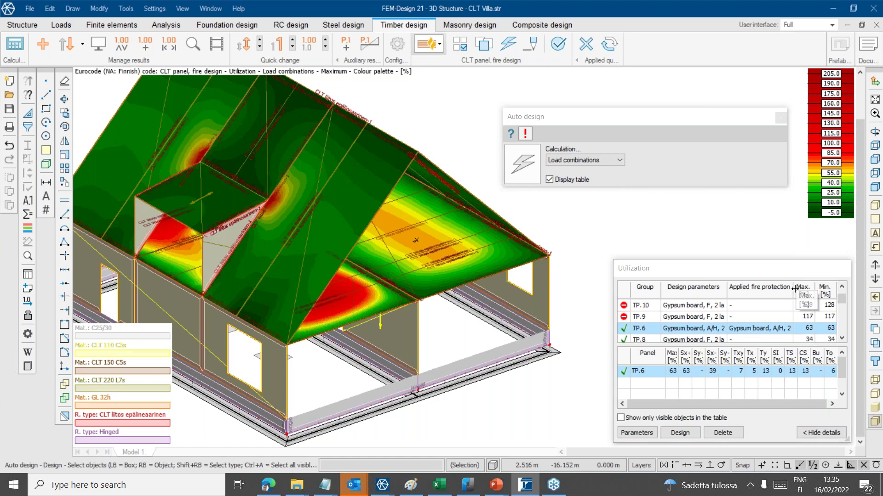
- Widen the Applied fire protection column of the utilization table and read the protection designed for the large floor panel
{"action": "left_click_drag", "start_coordinate": [795, 289], "coordinate": [836, 289]}
{"action": "left_click_drag", "start_coordinate": [756, 341], "coordinate": [798, 340]}
{"action": "left_click_drag", "start_coordinate": [792, 289], "coordinate": [828, 285]}
{"action": "left_click_drag", "start_coordinate": [740, 340], "coordinate": [767, 339]}
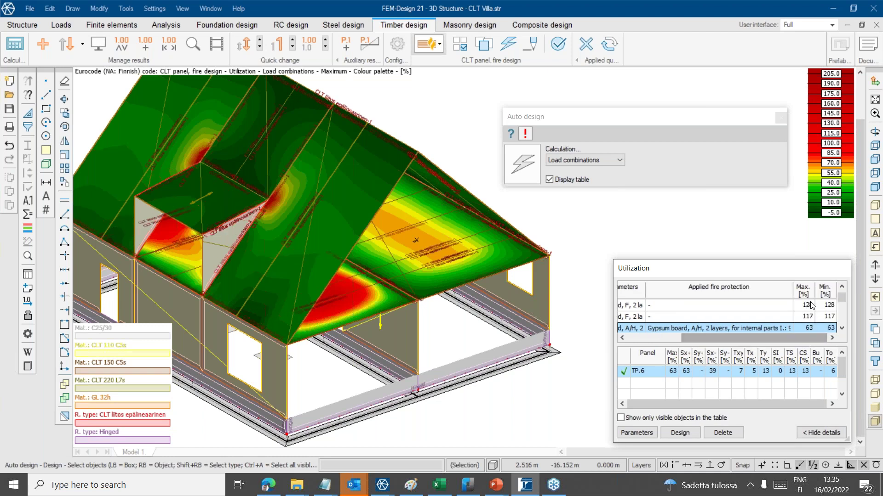
{"action": "left_click_drag", "start_coordinate": [793, 289], "coordinate": [821, 289]}
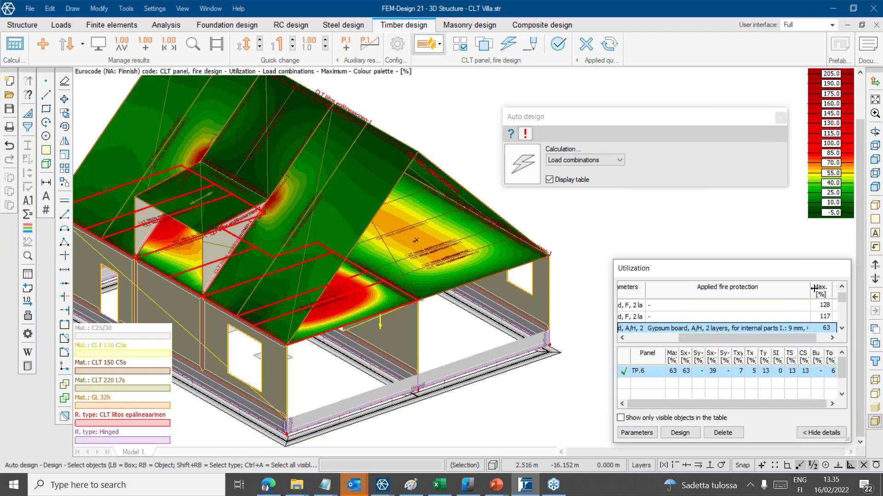
{"action": "left_click", "coordinate": [791, 329]}
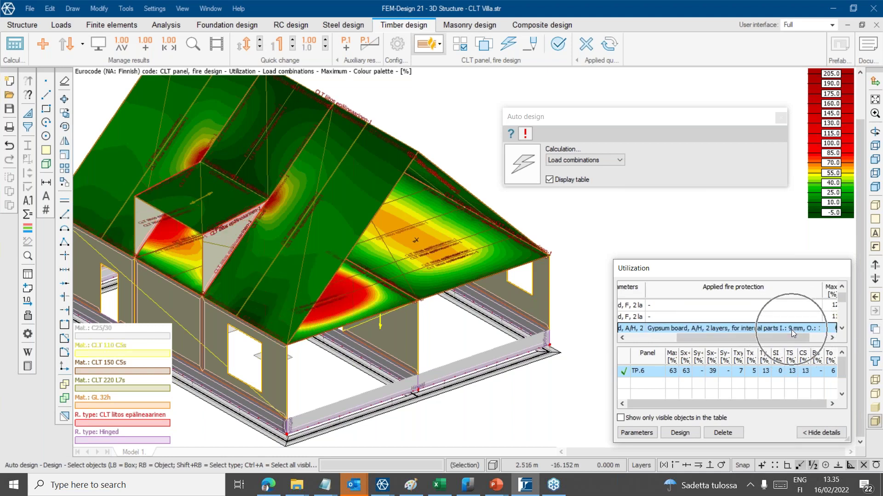
{"action": "left_click", "coordinate": [791, 329]}
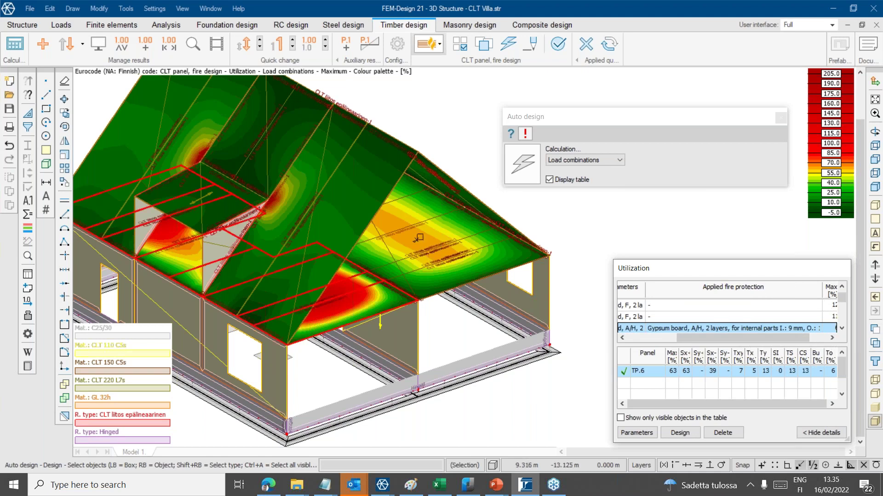
- Open the detailed fire design calculation of the large floor panel with its gypsum board protection
{"action": "left_click", "coordinate": [408, 221]}
{"action": "left_click", "coordinate": [408, 221]}
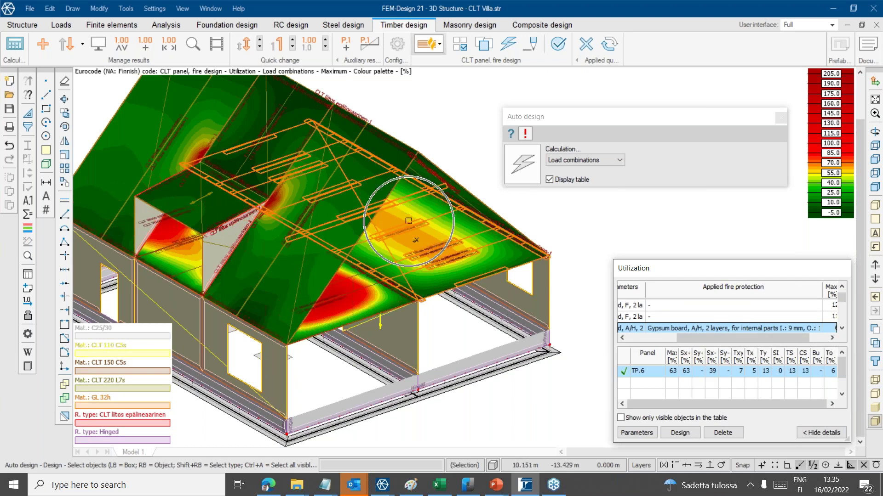
{"action": "scroll", "coordinate": [493, 340], "scroll_direction": "down", "scroll_amount": 2}
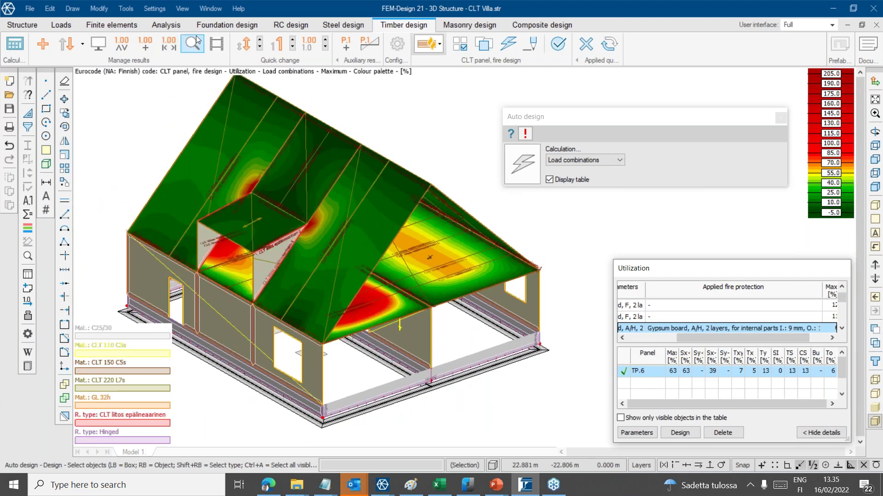
{"action": "left_click", "coordinate": [196, 35]}
{"action": "left_click", "coordinate": [431, 254]}
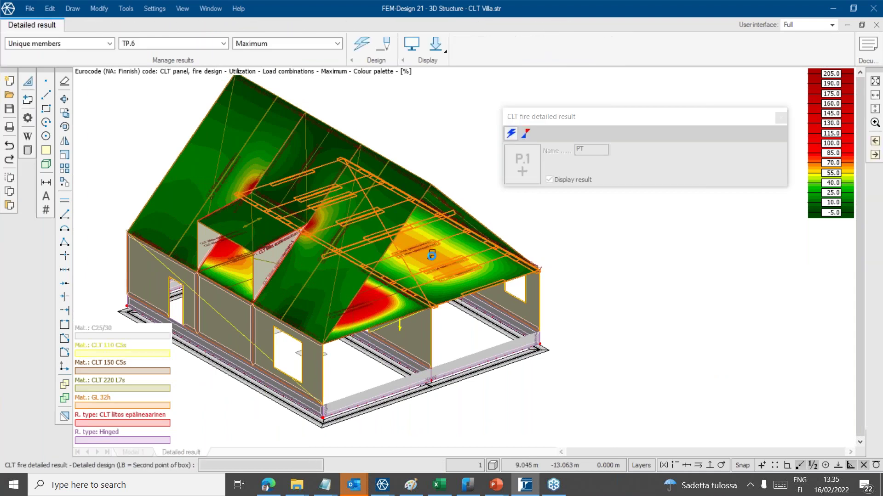
{"action": "left_click", "coordinate": [431, 254]}
- Examine the reduced panel cross-section and its layer dimensions in the floor panel's detailed result, and close the result
{"action": "scroll", "coordinate": [345, 314], "scroll_direction": "up", "scroll_amount": 3}
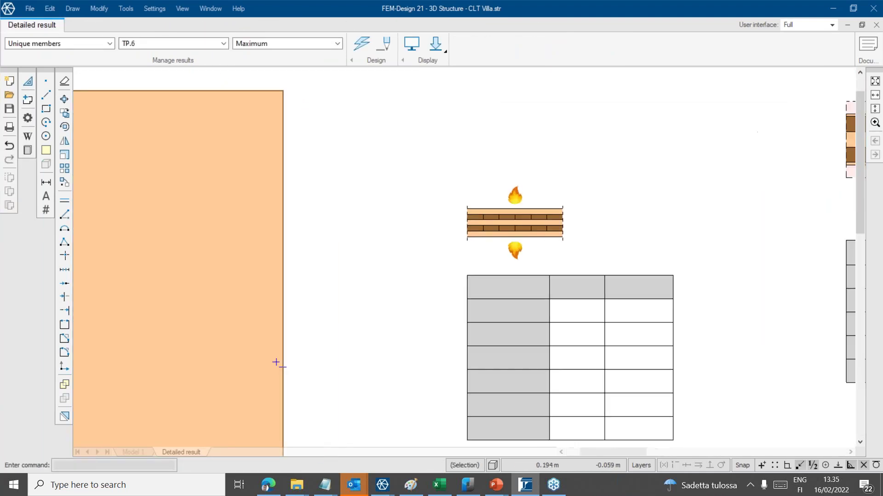
{"action": "scroll", "coordinate": [469, 208], "scroll_direction": "down", "scroll_amount": 1}
{"action": "middle_click_drag", "start_coordinate": [566, 156], "coordinate": [152, 122]}
{"action": "middle_click_drag", "start_coordinate": [506, 152], "coordinate": [515, 243]}
{"action": "scroll", "coordinate": [529, 237], "scroll_direction": "up", "scroll_amount": 5}
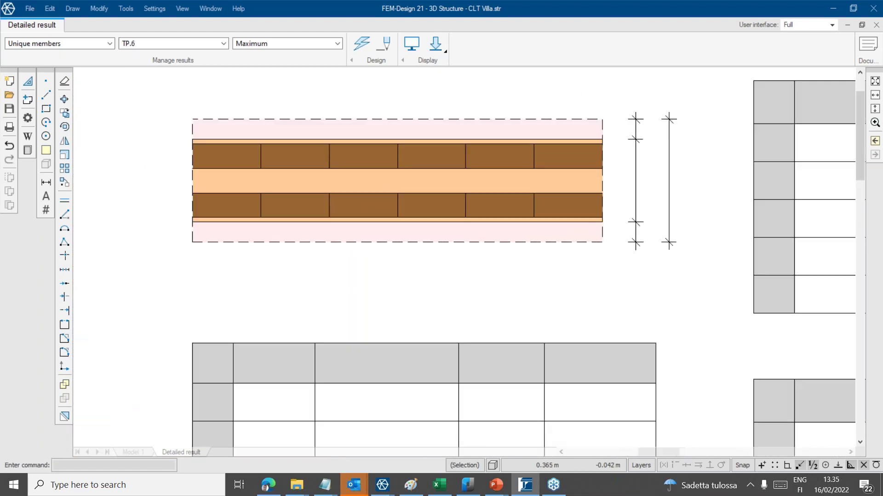
{"action": "left_click", "coordinate": [628, 215]}
{"action": "left_click", "coordinate": [627, 218]}
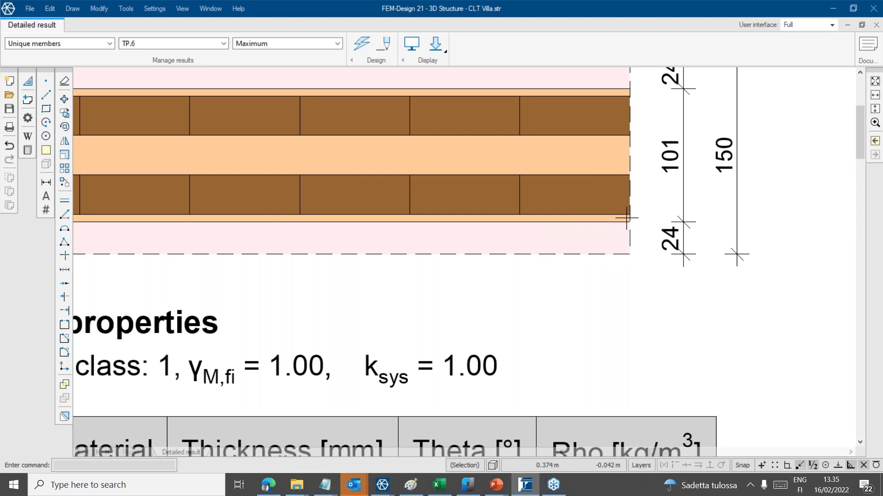
{"action": "key", "text": "ctrl"}
{"action": "key", "text": "ctrl"}
{"action": "key", "text": "ctrl"}
{"action": "left_click", "coordinate": [627, 217]}
{"action": "left_click", "coordinate": [626, 217]}
{"action": "scroll", "coordinate": [736, 152], "scroll_direction": "down", "scroll_amount": 4}
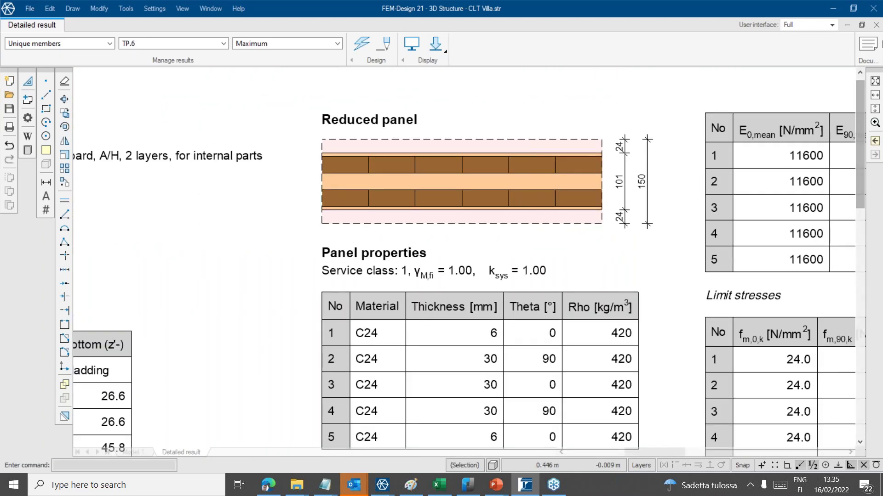
{"action": "left_click", "coordinate": [877, 26]}
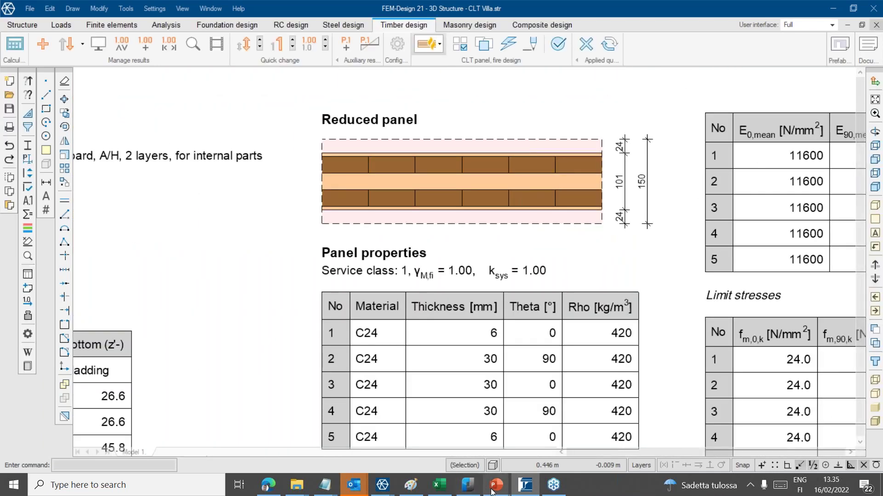
- Switch to the v21.pptx presentation in PowerPoint, show the CLT Palosuojaus slide and look over the remaining slides
{"action": "mouse_move", "coordinate": [495, 486]}
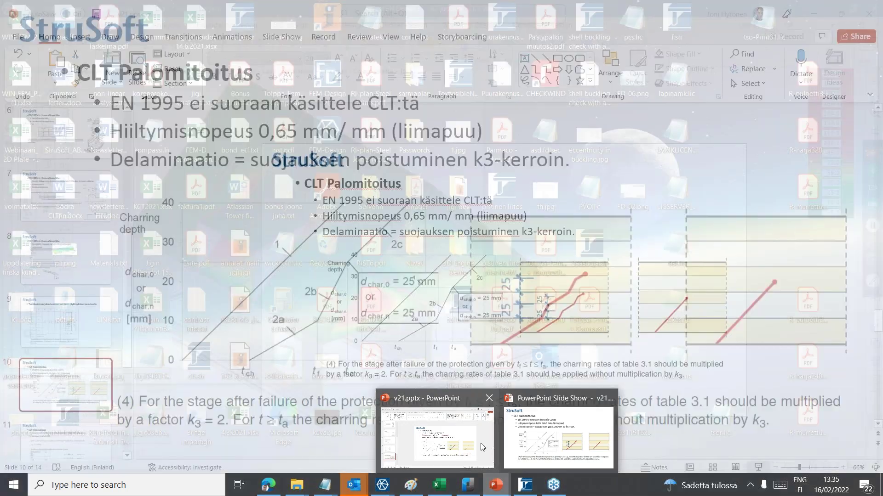
{"action": "left_click", "coordinate": [480, 443]}
{"action": "scroll", "coordinate": [125, 341], "scroll_direction": "down", "scroll_amount": 1}
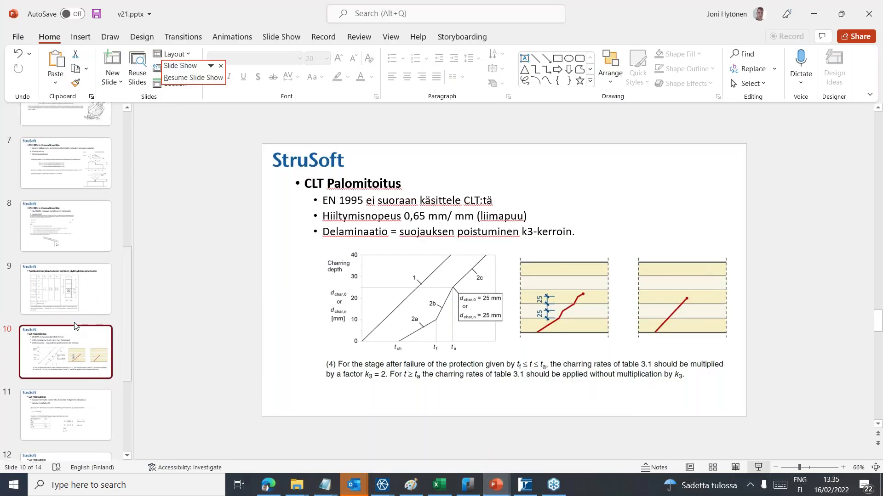
{"action": "left_click", "coordinate": [77, 419]}
{"action": "scroll", "coordinate": [96, 353], "scroll_direction": "down", "scroll_amount": 1}
{"action": "scroll", "coordinate": [90, 334], "scroll_direction": "down", "scroll_amount": 2}
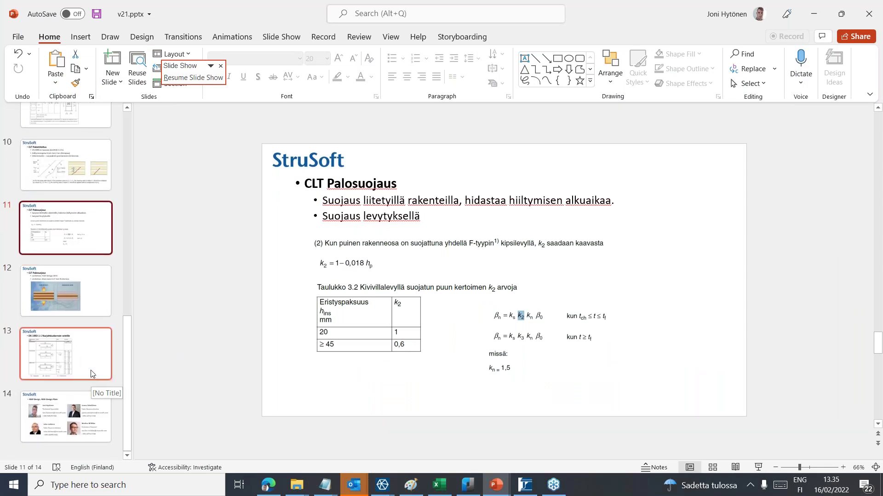
- Switch back to FEM-Design and open the recent model wall punching.str
{"action": "left_click", "coordinate": [524, 490]}
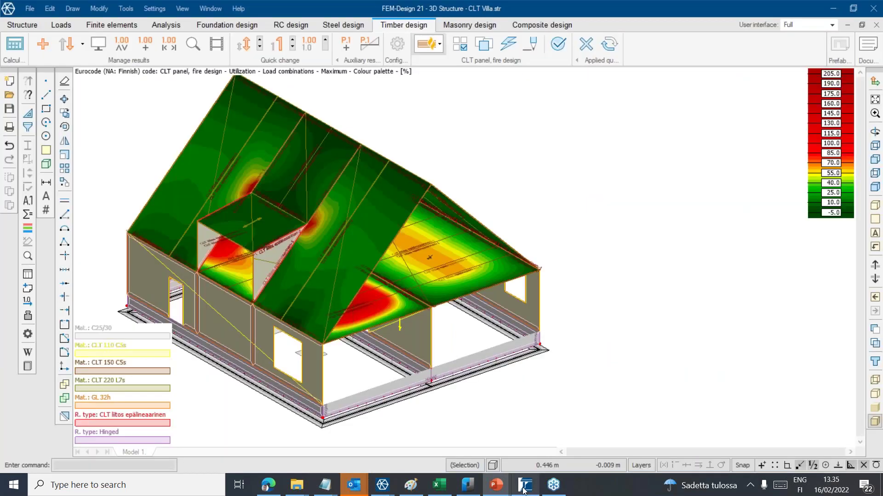
{"action": "left_click", "coordinate": [29, 12]}
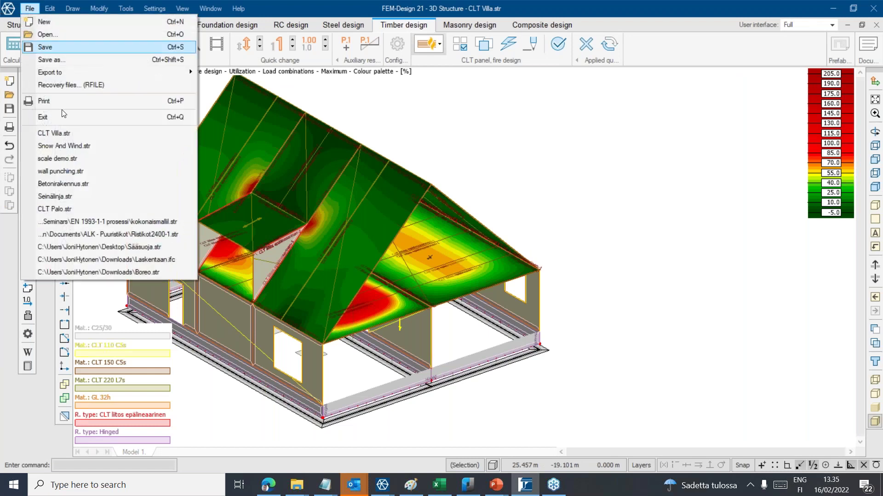
{"action": "left_click", "coordinate": [87, 171]}
{"action": "left_click", "coordinate": [444, 227]}
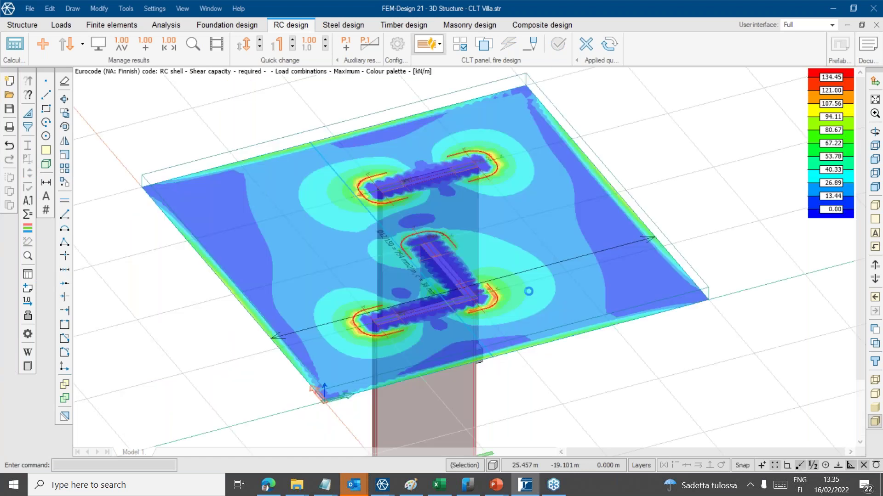
{"action": "mouse_move", "coordinate": [529, 291]}
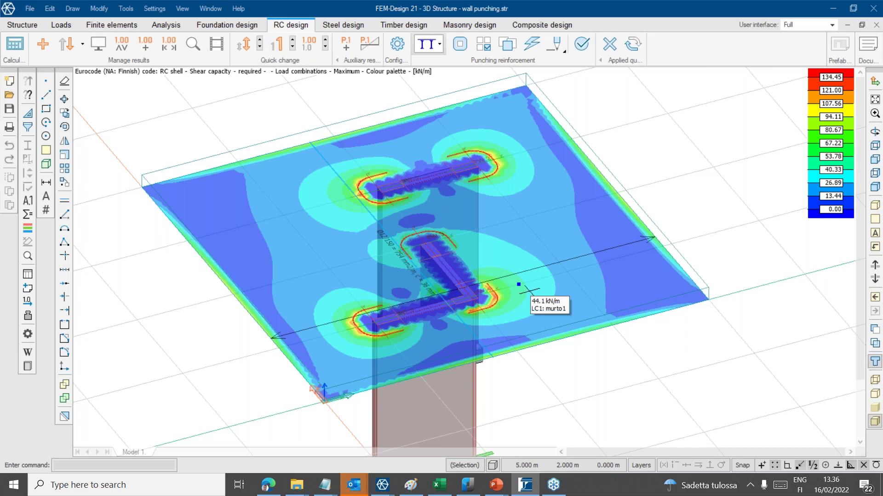
- Examine the required shear capacity result of the concrete slab around the wall ends from several angles
{"action": "middle_click_drag", "start_coordinate": [553, 345], "coordinate": [637, 313], "text": "shift"}
{"action": "left_click_drag", "start_coordinate": [635, 313], "coordinate": [629, 370]}
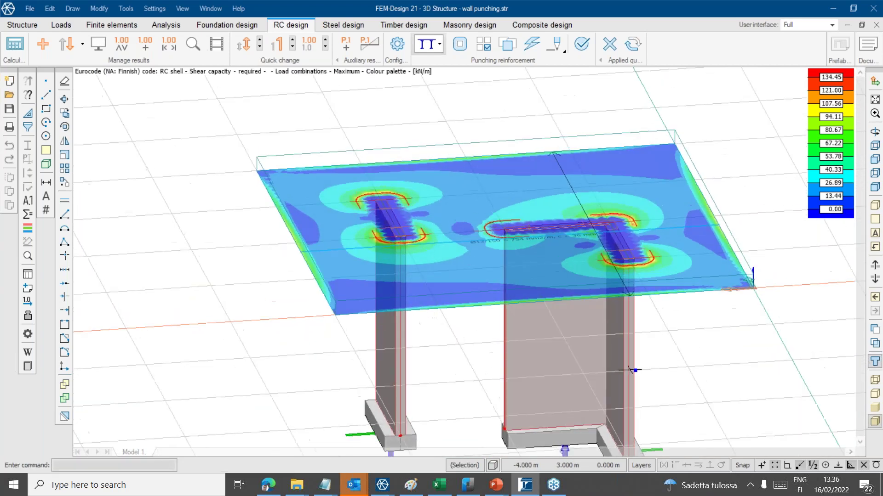
{"action": "middle_click_drag", "start_coordinate": [664, 248], "coordinate": [474, 354], "text": "shift"}
{"action": "left_click_drag", "start_coordinate": [474, 354], "coordinate": [540, 360]}
{"action": "left_click_drag", "start_coordinate": [620, 257], "coordinate": [565, 290]}
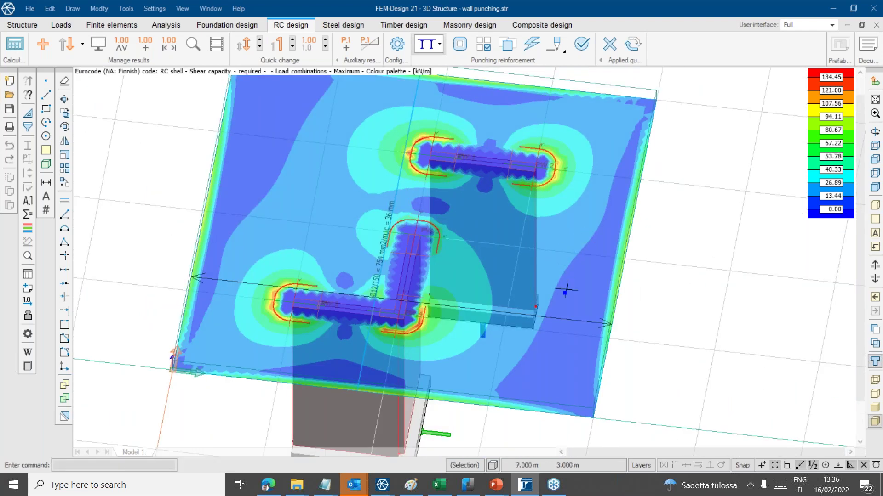
{"action": "left_click_drag", "start_coordinate": [526, 326], "coordinate": [589, 220]}
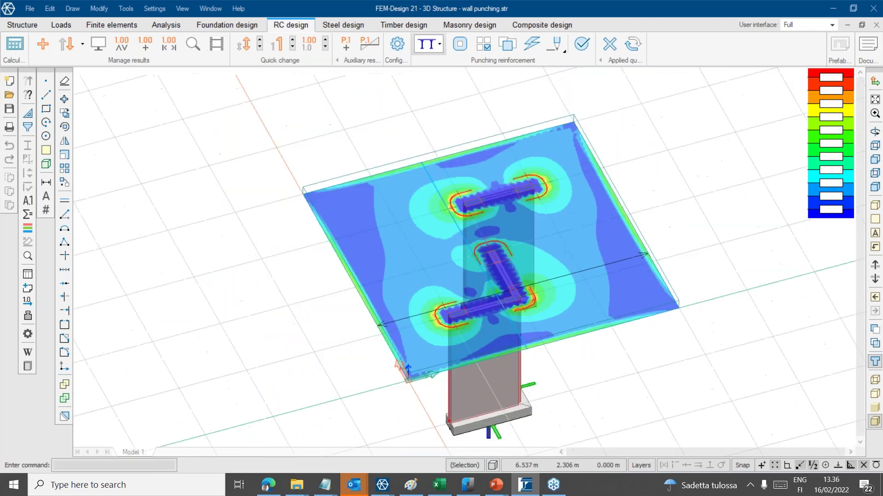
{"action": "middle_click_drag", "start_coordinate": [396, 262], "coordinate": [366, 256]}
{"action": "scroll", "coordinate": [391, 286], "scroll_direction": "up", "scroll_amount": 2}
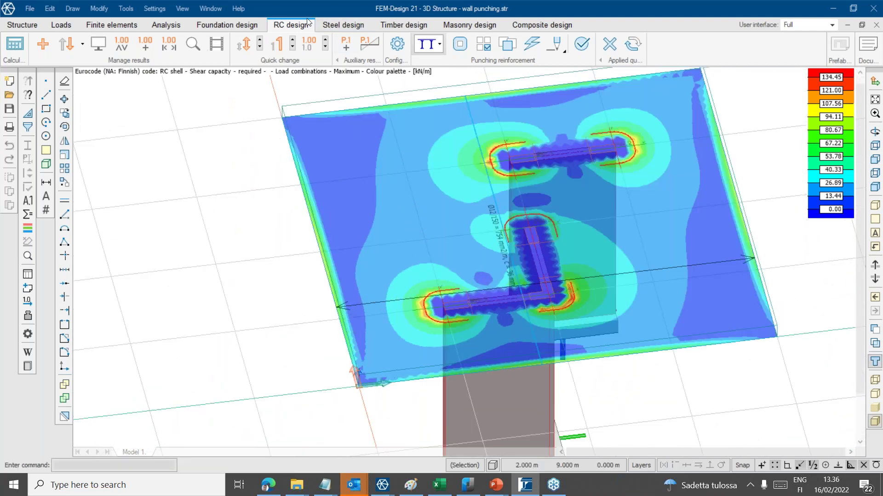
{"action": "key", "text": "ctrl"}
{"action": "key", "text": "ctrl"}
{"action": "key", "text": "ctrl"}
{"action": "key", "text": "ctrl"}
{"action": "key", "text": "ctrl"}
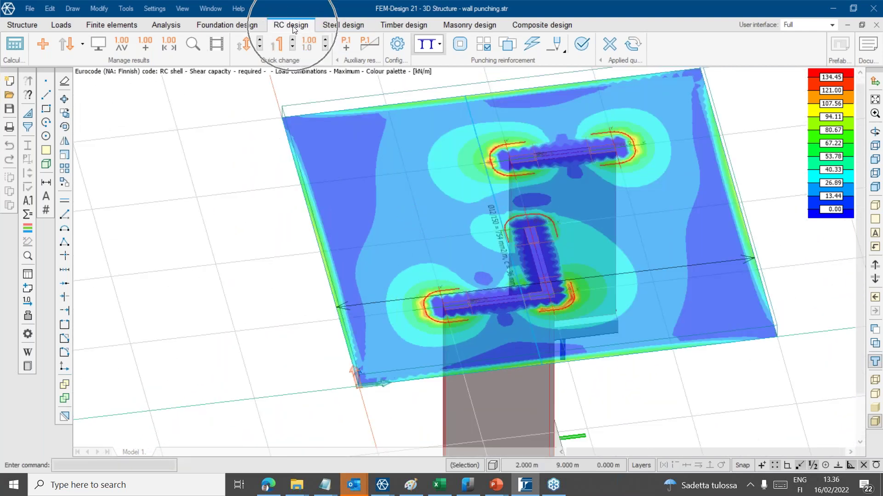
{"action": "key", "text": "ctrl"}
{"action": "key", "text": "ctrl"}
{"action": "key", "text": "ctrl"}
{"action": "key", "text": "ctrl"}
- Look up the required shear capacity entry among the RC shell results and close the result selection without applying it
{"action": "left_click", "coordinate": [64, 44]}
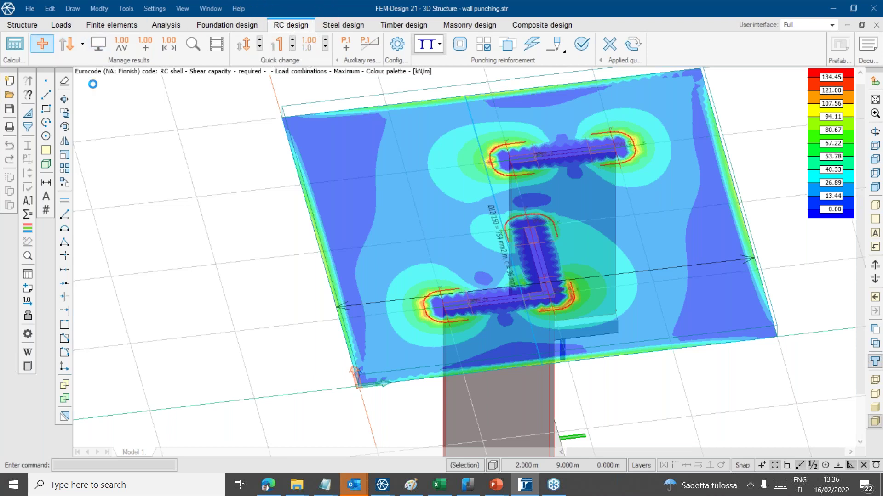
{"action": "scroll", "coordinate": [361, 237], "scroll_direction": "down", "scroll_amount": 10}
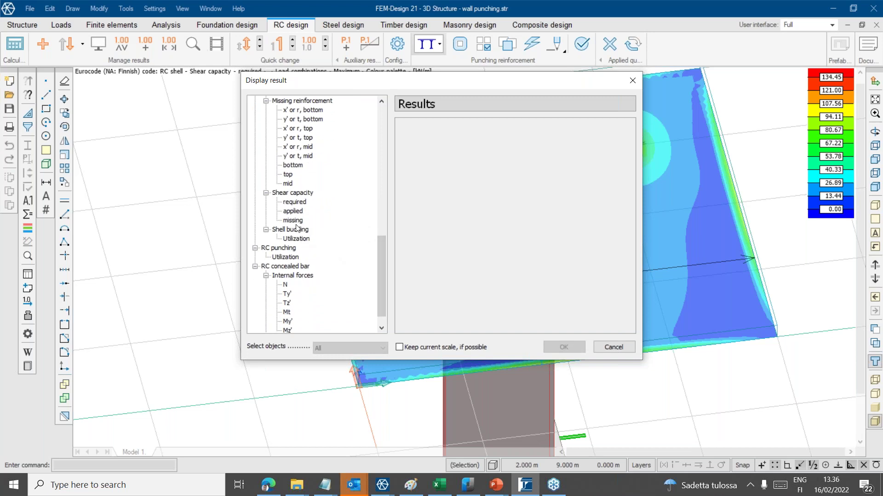
{"action": "left_click", "coordinate": [295, 202]}
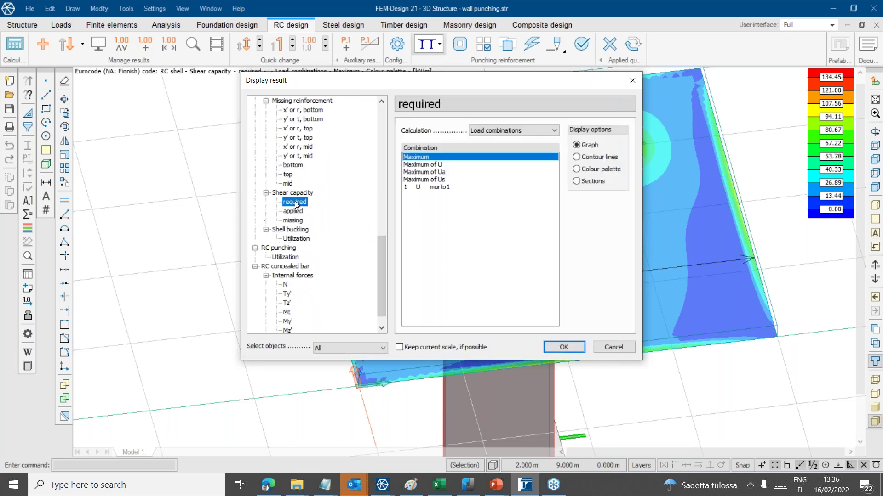
{"action": "left_click", "coordinate": [618, 346]}
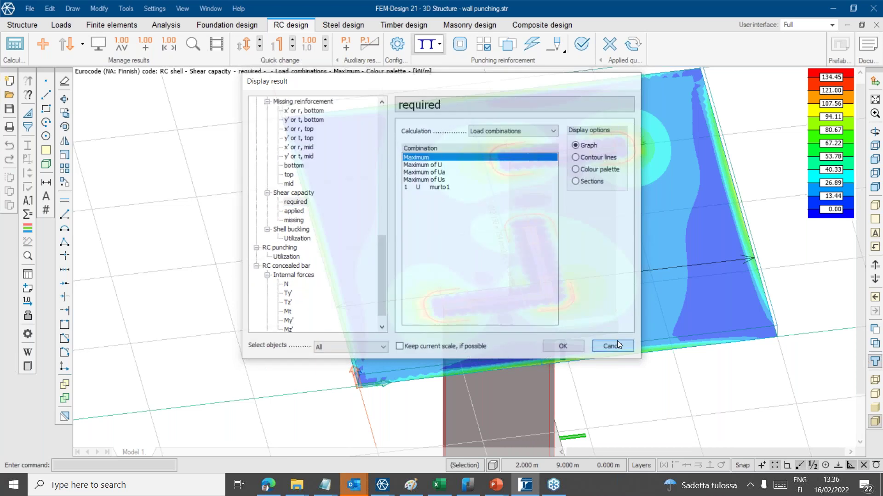
- Examine the required shear capacity contours and punching perimeters around the wall ends and the L-shaped wall's corner
{"action": "scroll", "coordinate": [414, 320], "scroll_direction": "up", "scroll_amount": 4}
{"action": "scroll", "coordinate": [415, 320], "scroll_direction": "up", "scroll_amount": 2}
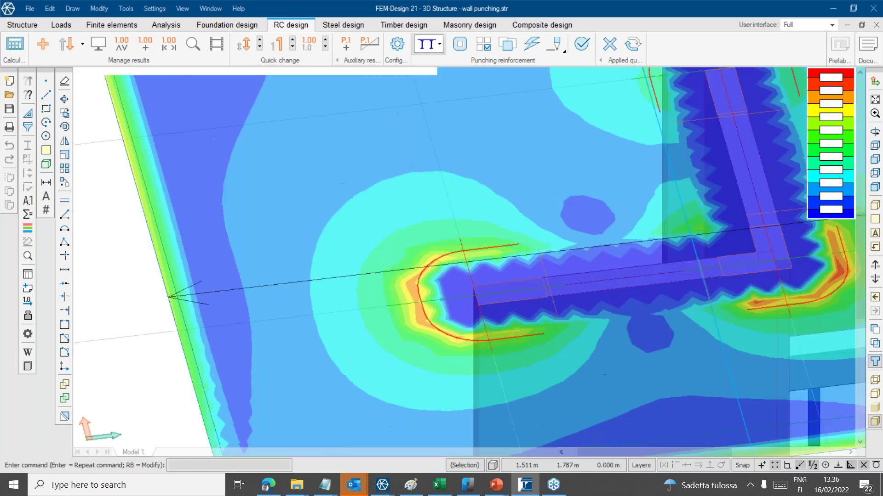
{"action": "left_click", "coordinate": [406, 287]}
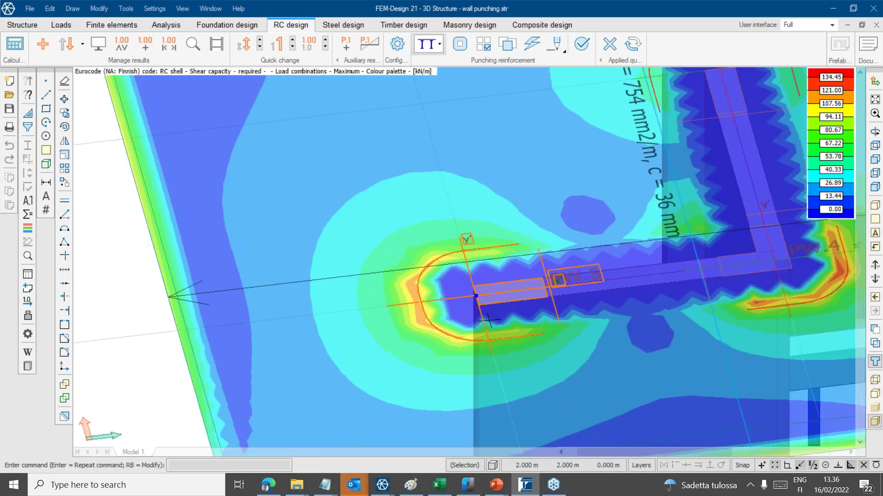
{"action": "key", "text": "Escape"}
{"action": "scroll", "coordinate": [441, 326], "scroll_direction": "down", "scroll_amount": 3}
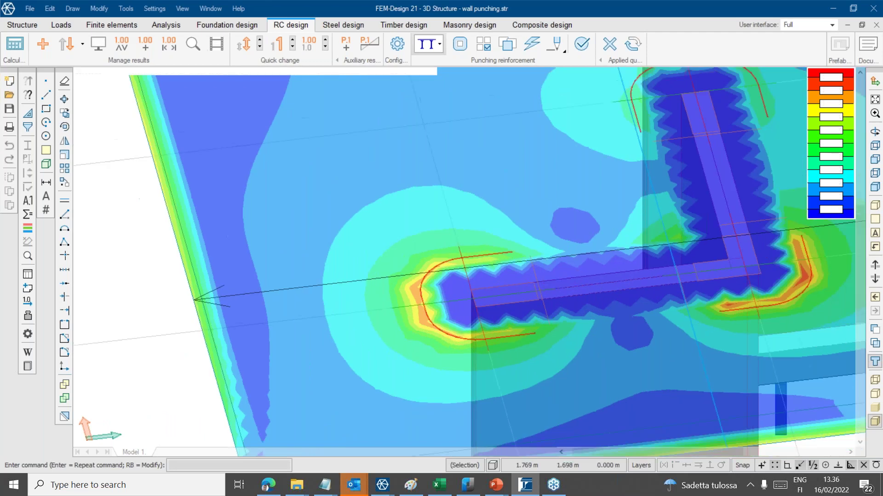
{"action": "middle_click_drag", "start_coordinate": [672, 312], "coordinate": [641, 290]}
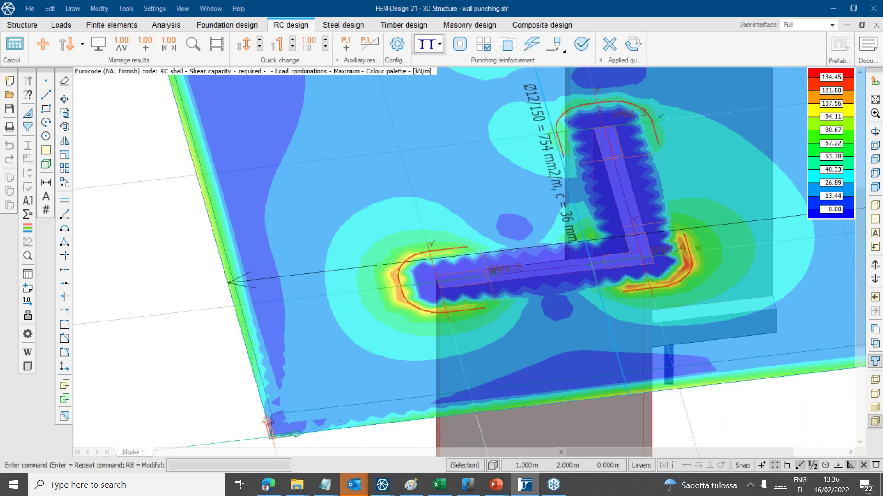
{"action": "scroll", "coordinate": [330, 299], "scroll_direction": "down", "scroll_amount": 2}
{"action": "middle_click_drag", "start_coordinate": [300, 299], "coordinate": [361, 311], "text": "alt"}
{"action": "scroll", "coordinate": [361, 311], "scroll_direction": "down", "scroll_amount": 1}
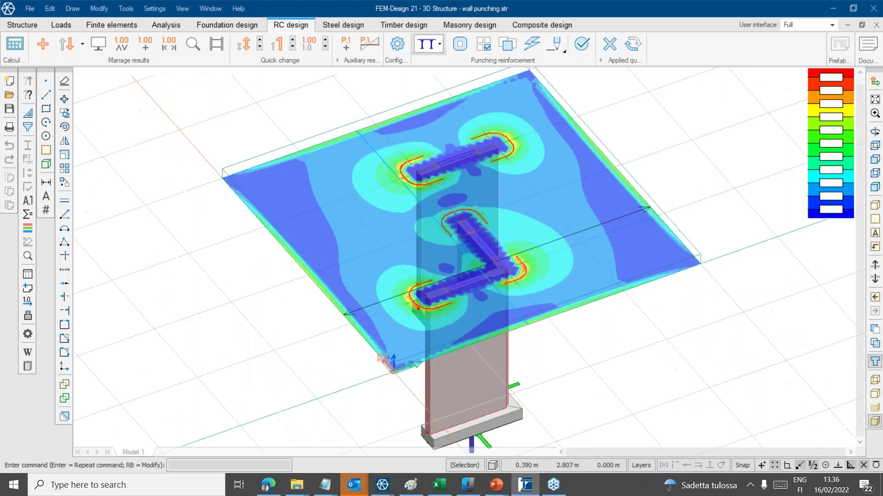
{"action": "scroll", "coordinate": [461, 238], "scroll_direction": "up", "scroll_amount": 4}
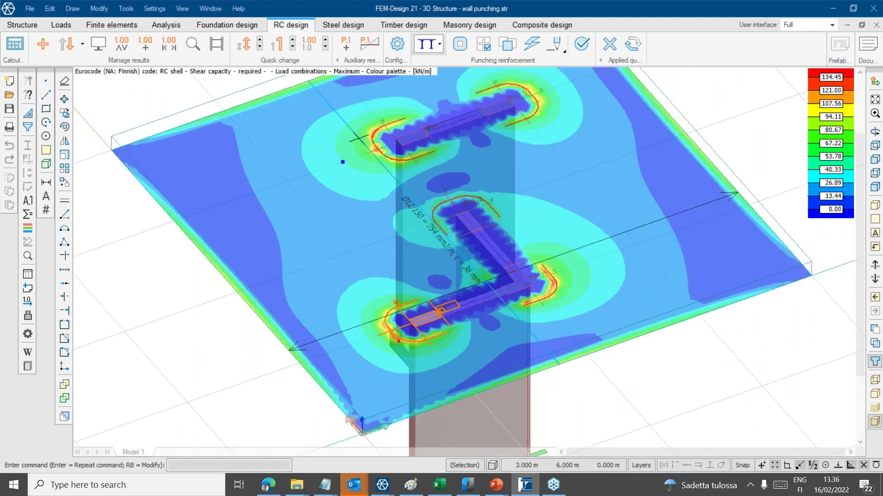
{"action": "left_click", "coordinate": [459, 43]}
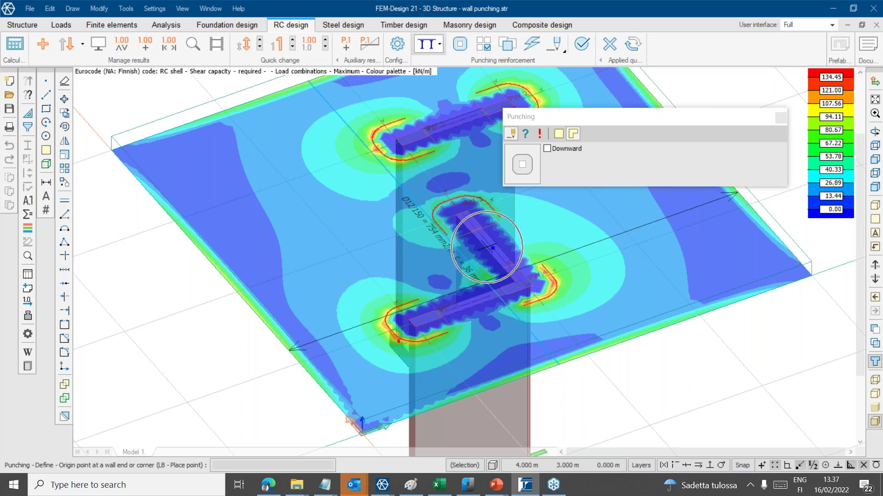
{"action": "middle_click_drag", "start_coordinate": [433, 357], "coordinate": [426, 309]}
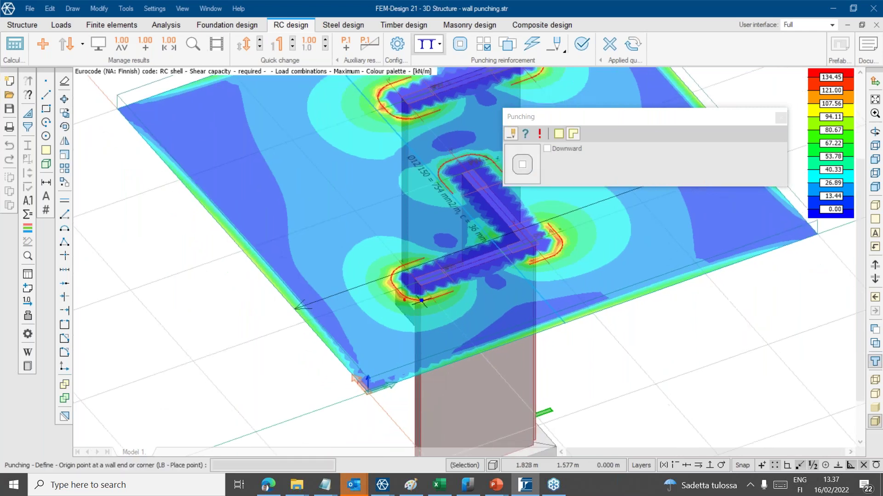
{"action": "scroll", "coordinate": [361, 318], "scroll_direction": "down", "scroll_amount": 1}
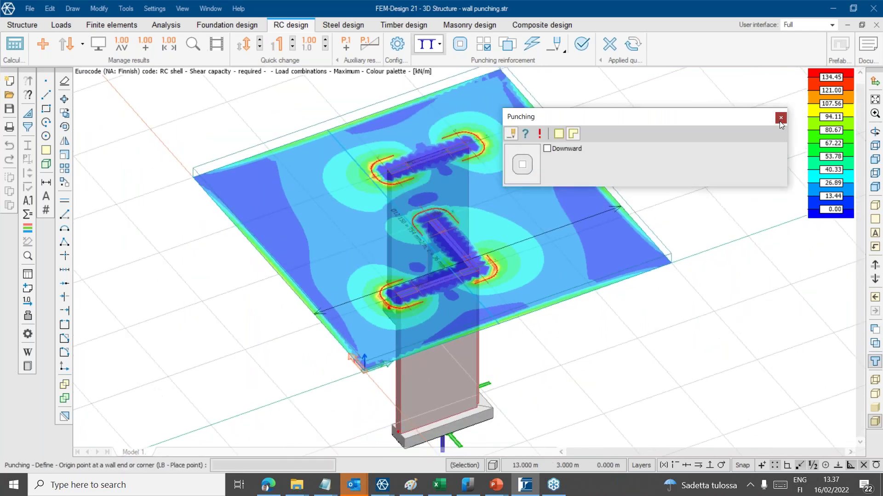
{"action": "left_click", "coordinate": [780, 117]}
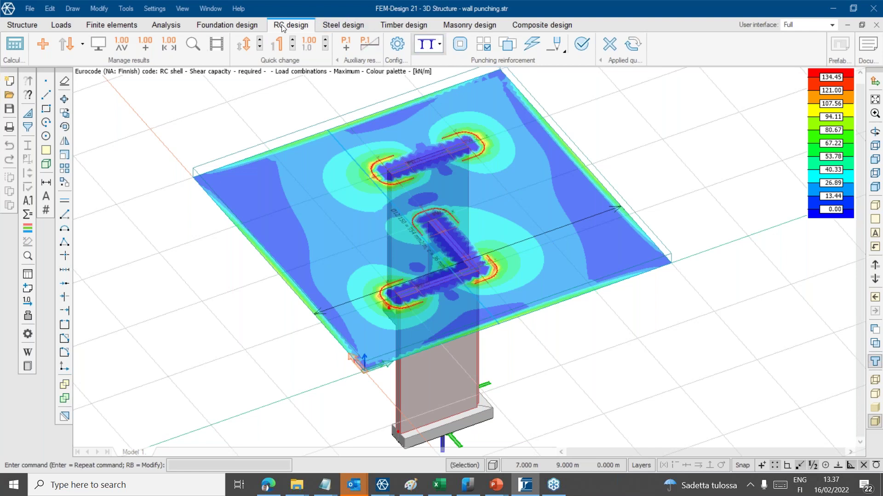
- Erase the five existing punching regions at the ends of both walls and at the L-shaped wall's corner
{"action": "left_click", "coordinate": [438, 44]}
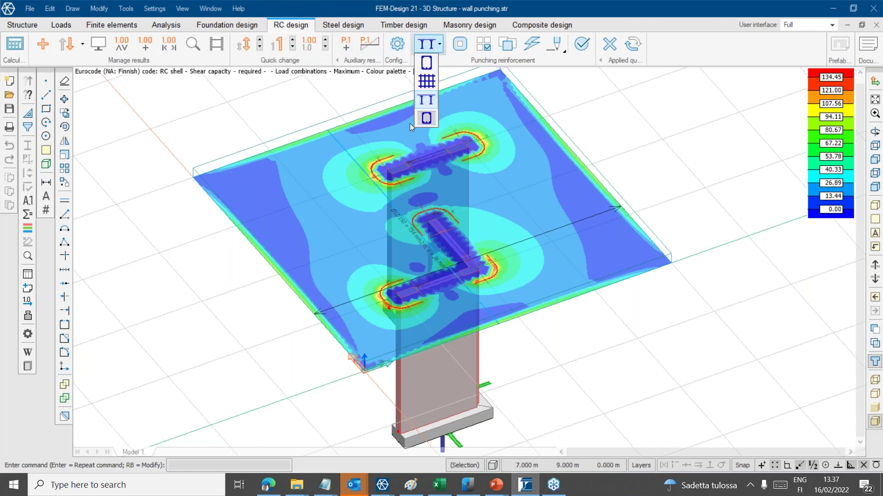
{"action": "left_click", "coordinate": [428, 100]}
{"action": "middle_click_drag", "start_coordinate": [482, 103], "coordinate": [513, 204]}
{"action": "right_click", "coordinate": [636, 134]}
{"action": "left_click", "coordinate": [653, 139]}
{"action": "left_click", "coordinate": [507, 242]}
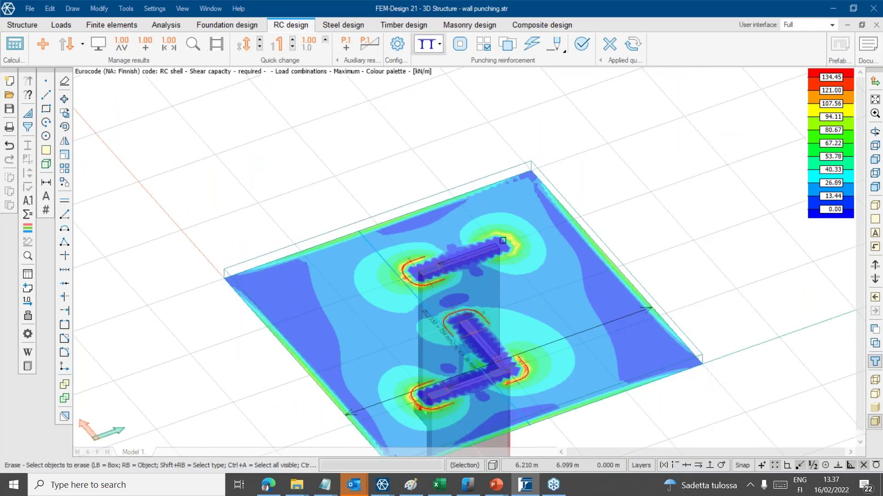
{"action": "left_click", "coordinate": [451, 317]}
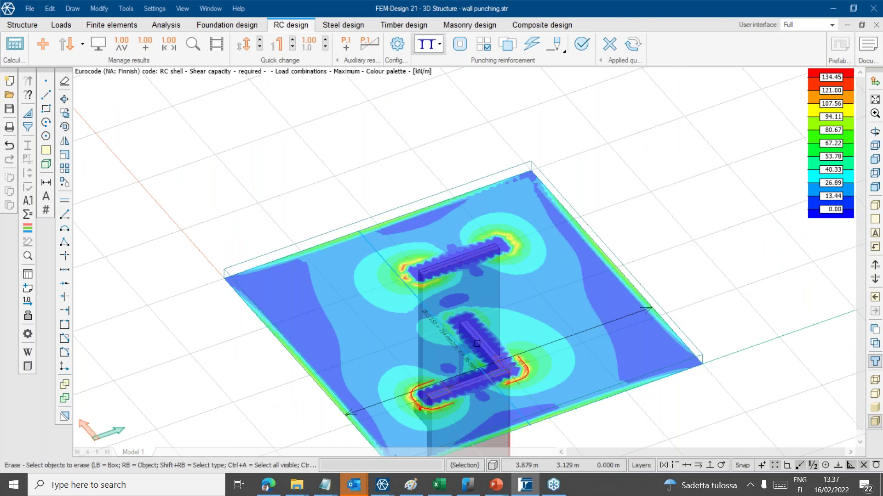
{"action": "left_click", "coordinate": [506, 367]}
{"action": "left_click", "coordinate": [434, 408]}
{"action": "scroll", "coordinate": [495, 409], "scroll_direction": "up", "scroll_amount": 2}
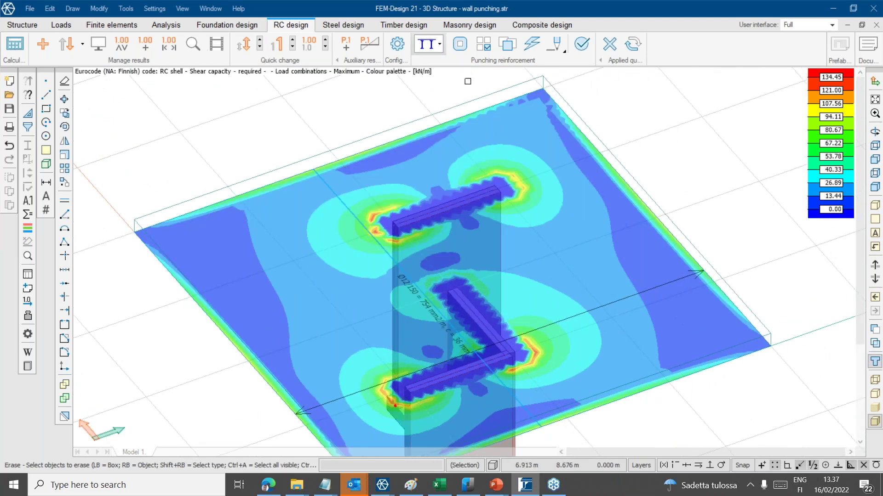
- Define wall end or corner punching at both ends of the straight wall and at the ends and corner of the L-shaped wall
{"action": "left_click", "coordinate": [458, 45]}
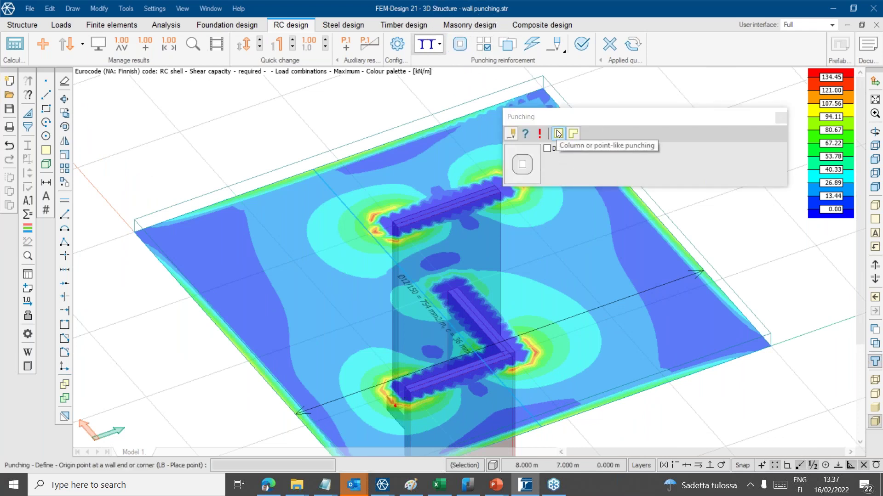
{"action": "left_click", "coordinate": [558, 134]}
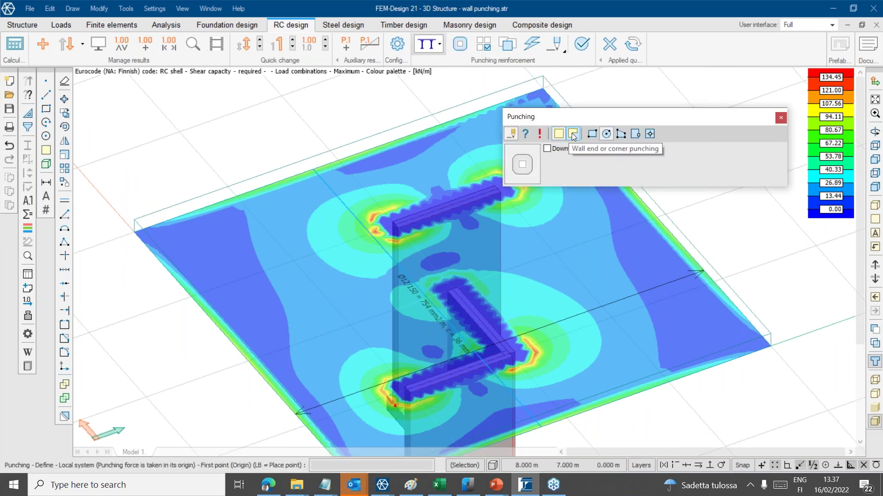
{"action": "left_click", "coordinate": [573, 134]}
{"action": "left_click", "coordinate": [402, 224]}
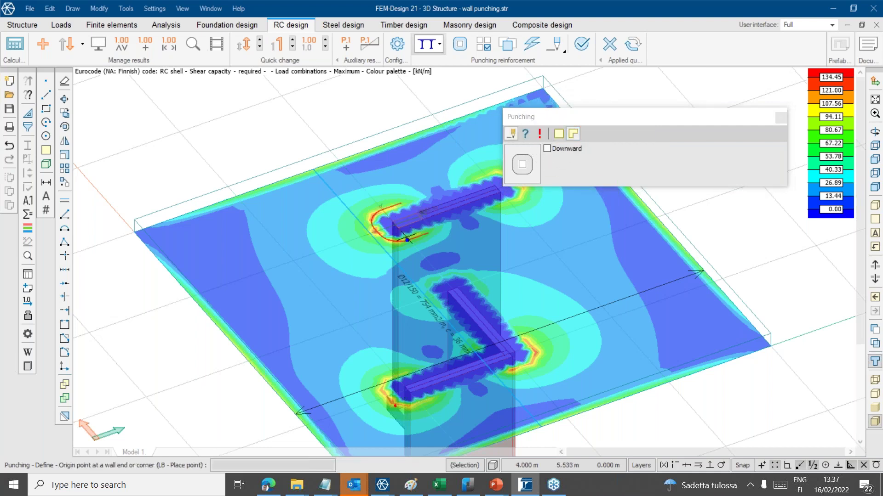
{"action": "middle_click_drag", "start_coordinate": [467, 262], "coordinate": [385, 304]}
{"action": "left_click", "coordinate": [574, 134]}
{"action": "left_click", "coordinate": [418, 224]}
{"action": "left_click", "coordinate": [373, 322]}
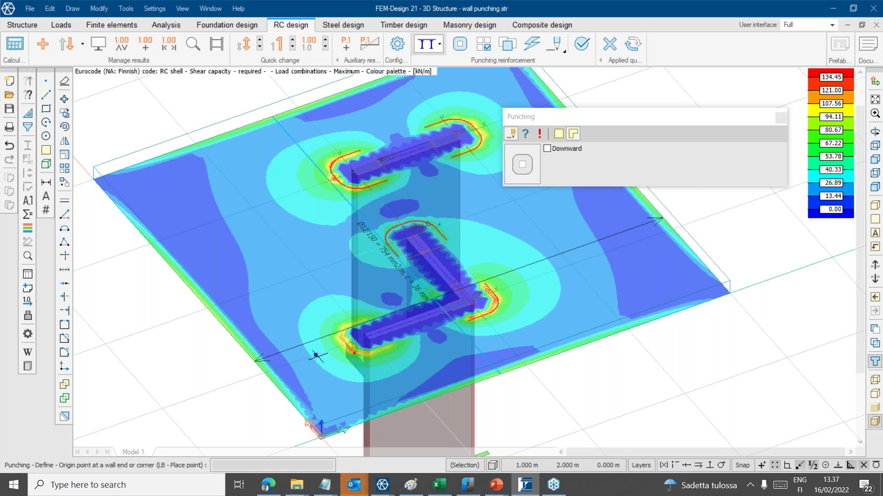
- Examine the new punching perimeters at the L-shaped wall's ends and corner against the shear capacity contours
{"action": "scroll", "coordinate": [471, 296], "scroll_direction": "up", "scroll_amount": 3}
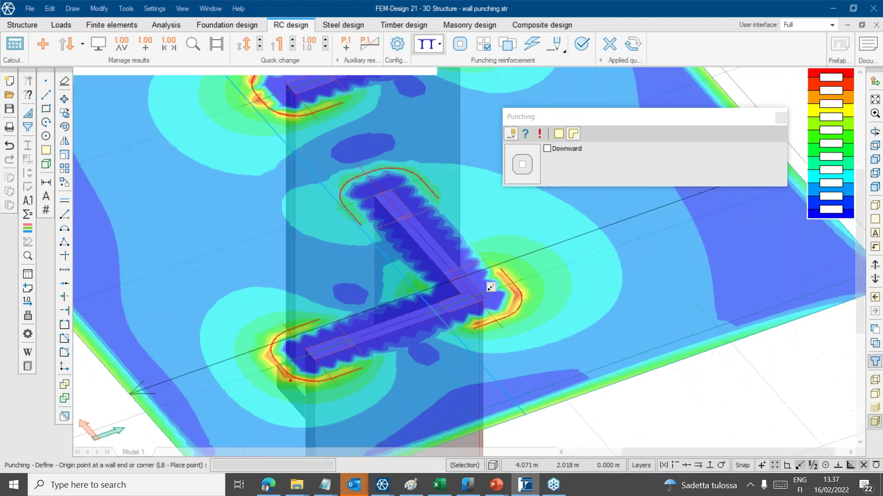
{"action": "scroll", "coordinate": [481, 298], "scroll_direction": "up", "scroll_amount": 2}
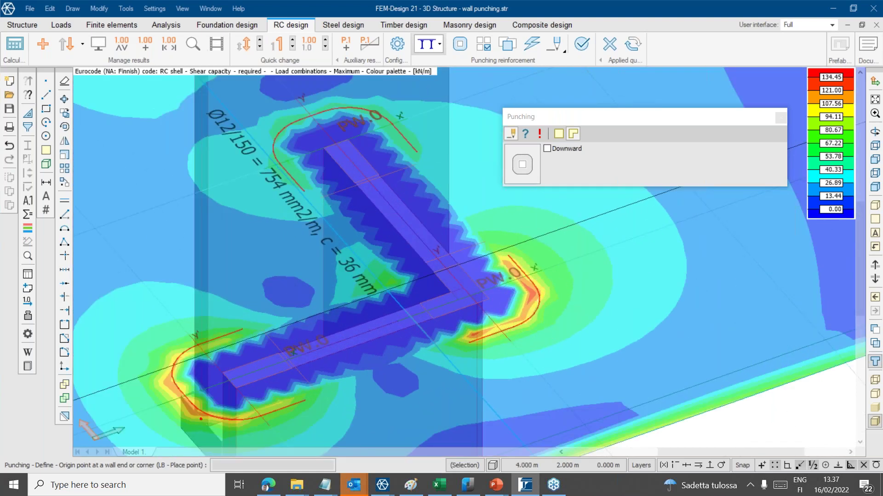
{"action": "scroll", "coordinate": [471, 296], "scroll_direction": "down", "scroll_amount": 3}
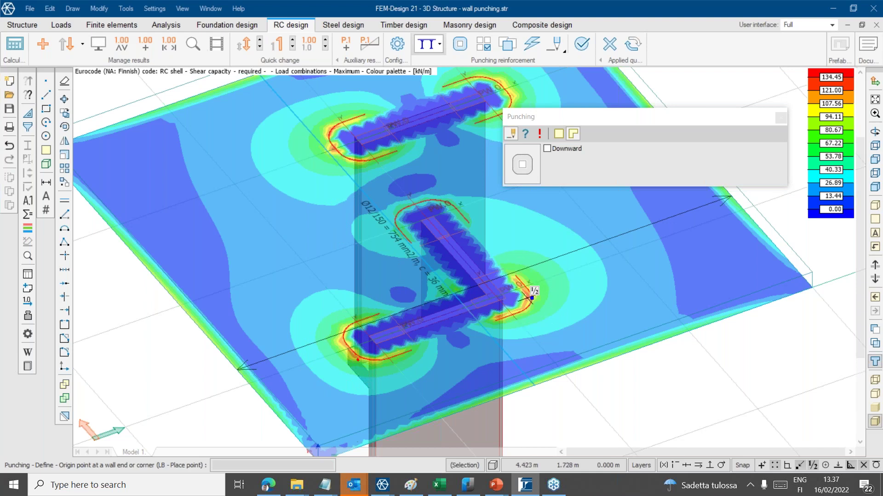
{"action": "scroll", "coordinate": [516, 328], "scroll_direction": "up", "scroll_amount": 4}
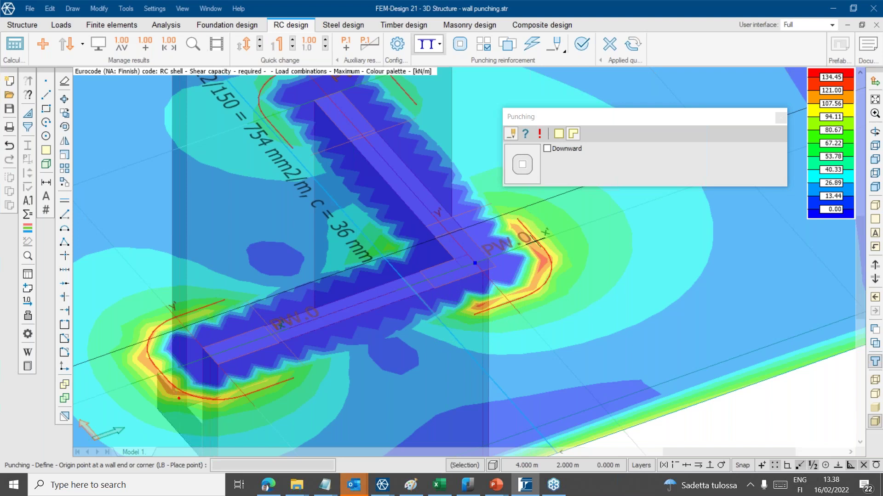
{"action": "scroll", "coordinate": [539, 251], "scroll_direction": "down", "scroll_amount": 1}
{"action": "scroll", "coordinate": [538, 260], "scroll_direction": "down", "scroll_amount": 3}
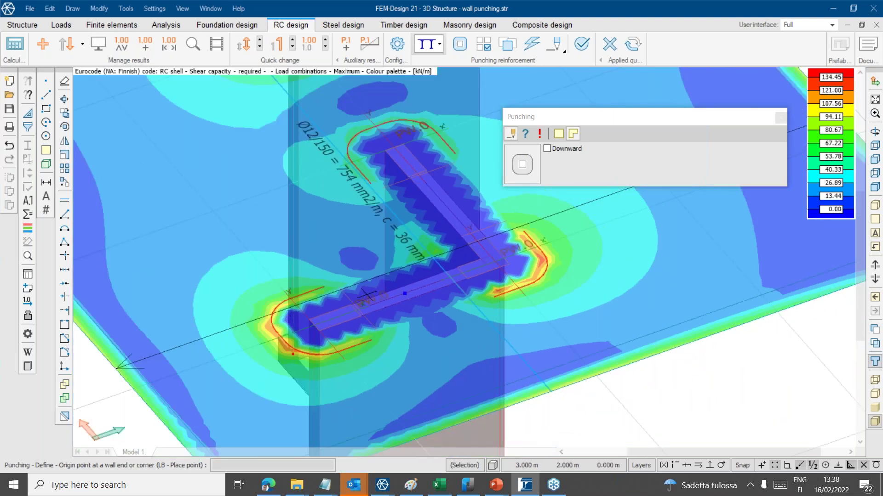
{"action": "scroll", "coordinate": [372, 337], "scroll_direction": "down", "scroll_amount": 3}
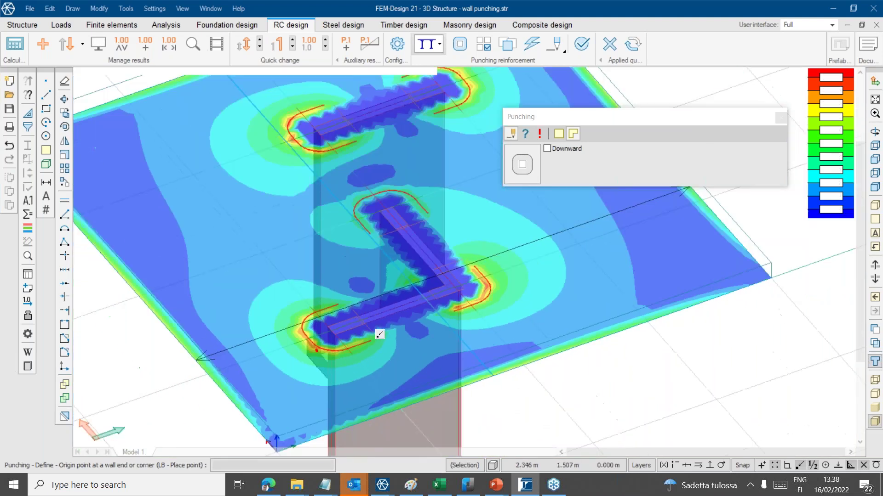
- Review the default punching settings and close them unchanged
{"action": "left_click", "coordinate": [522, 165]}
{"action": "left_click_drag", "start_coordinate": [416, 116], "coordinate": [620, 115]}
{"action": "left_click", "coordinate": [745, 118]}
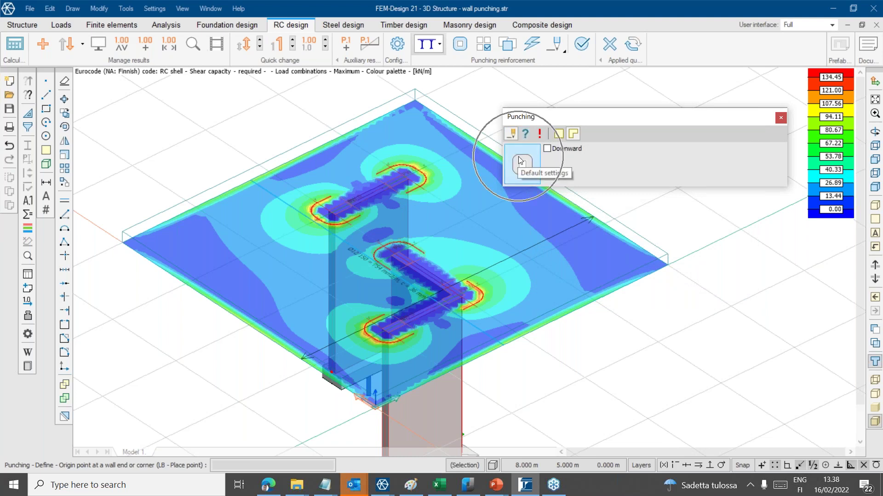
- Open the properties of all five punching regions together and keep Max as their shell internal force method
{"action": "left_click", "coordinate": [525, 132]}
{"action": "left_click_drag", "start_coordinate": [224, 119], "coordinate": [512, 386]}
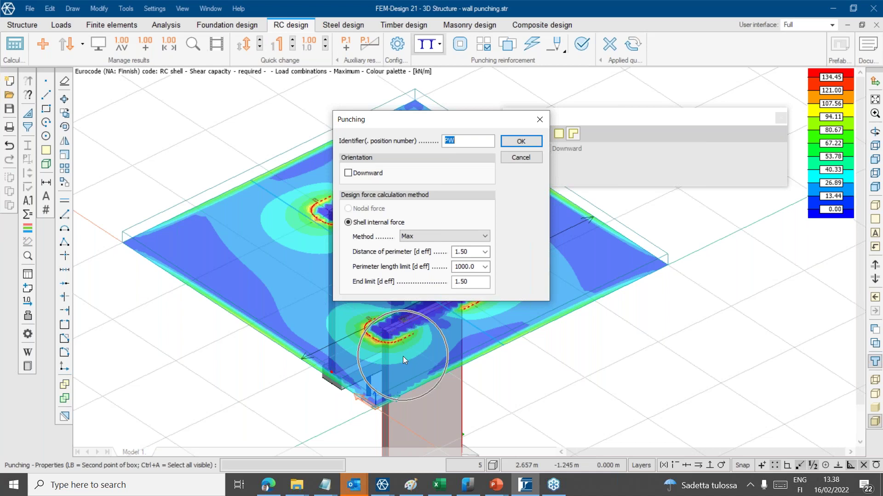
{"action": "key", "text": "ctrl"}
{"action": "key", "text": "ctrl"}
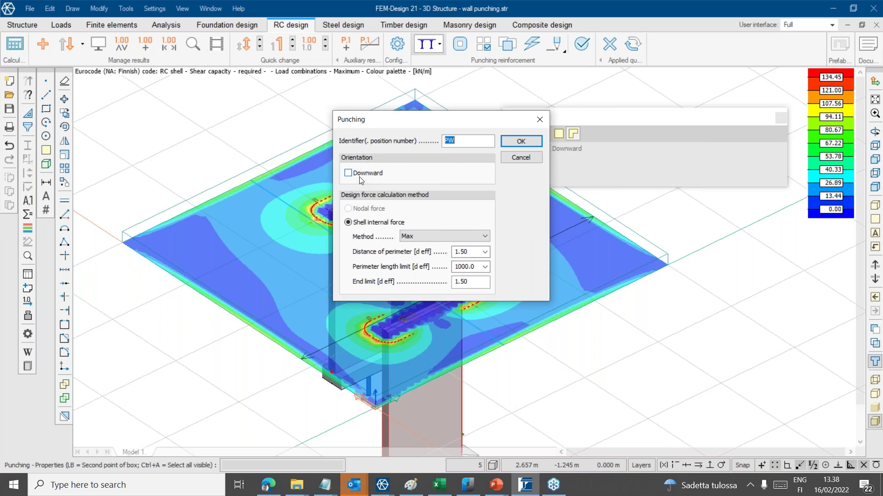
{"action": "key", "text": "ctrl"}
{"action": "key", "text": "ctrl"}
{"action": "key", "text": "ctrl"}
{"action": "left_click", "coordinate": [437, 235]}
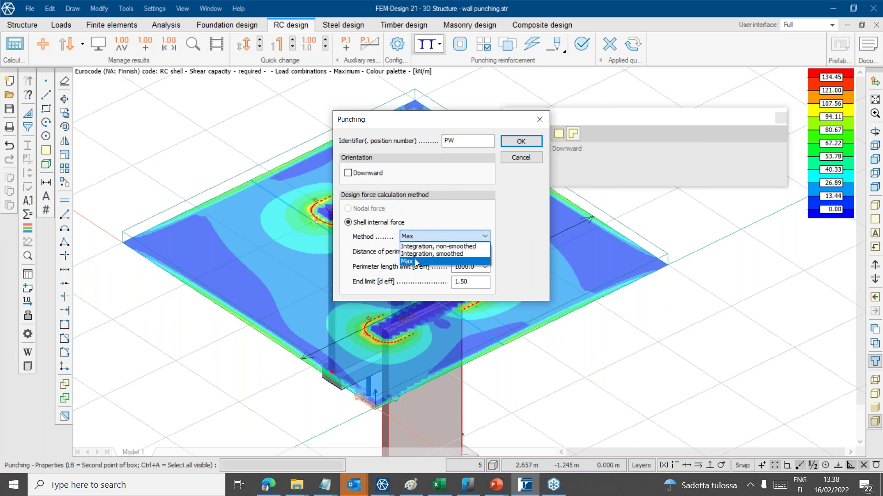
{"action": "left_click", "coordinate": [416, 262]}
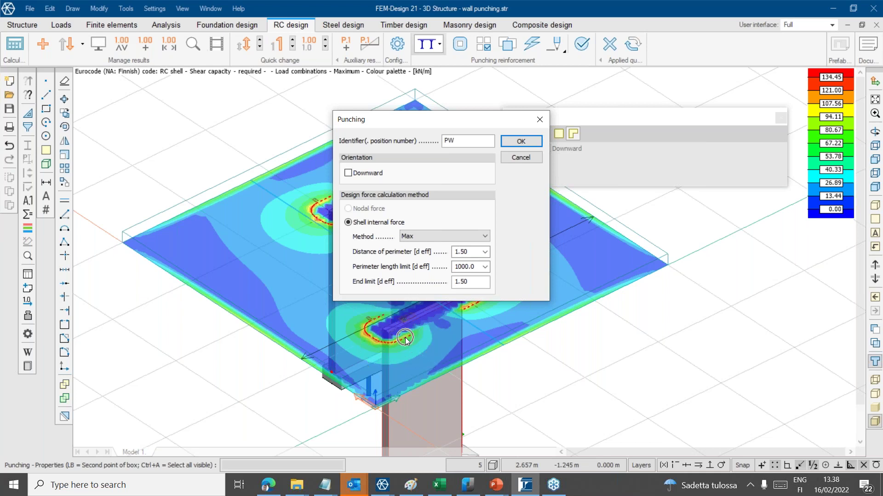
- Set the shell internal force method of the selected punching regions to Integration, smoothed and apply the properties
{"action": "left_click", "coordinate": [426, 234]}
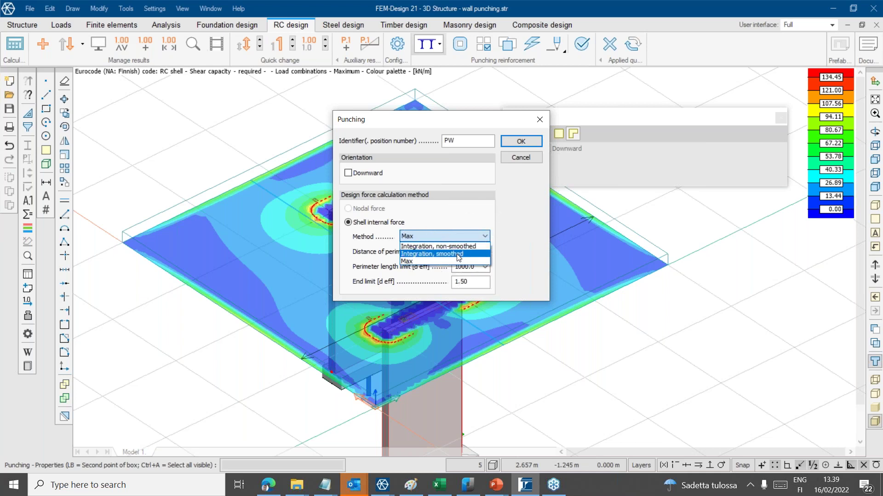
{"action": "left_click", "coordinate": [459, 255]}
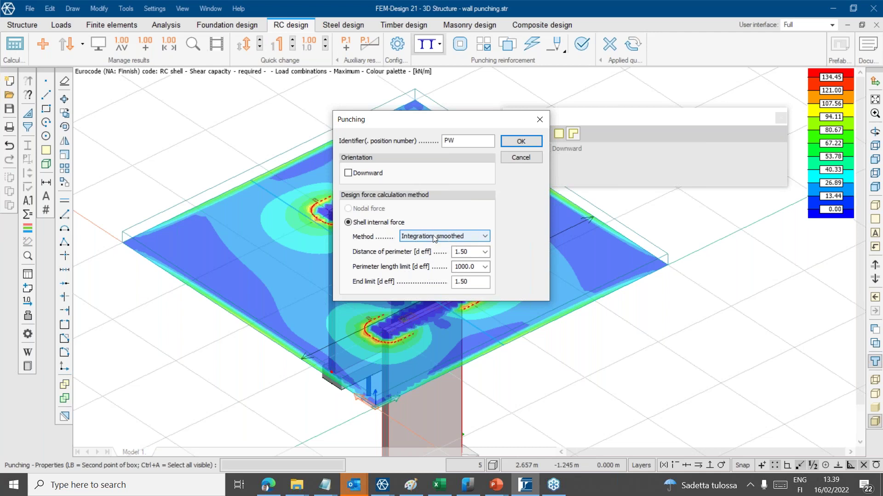
{"action": "left_click", "coordinate": [462, 251]}
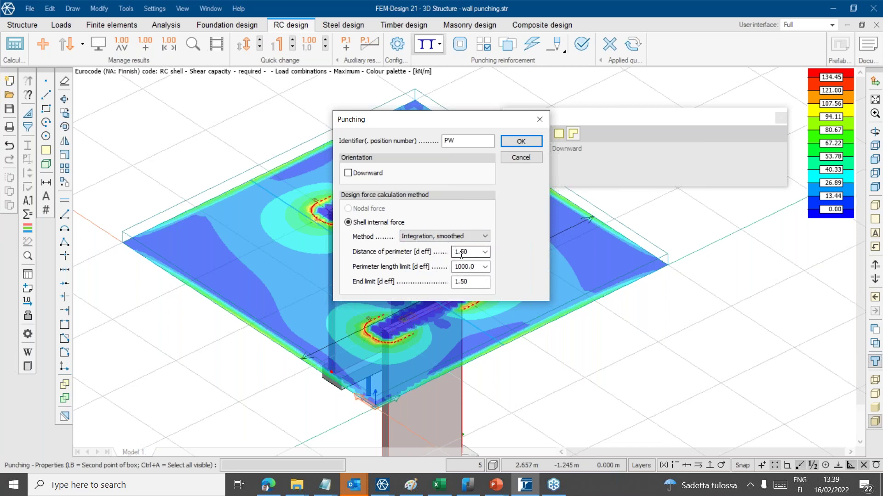
{"action": "left_click", "coordinate": [472, 267]}
{"action": "left_click", "coordinate": [519, 142]}
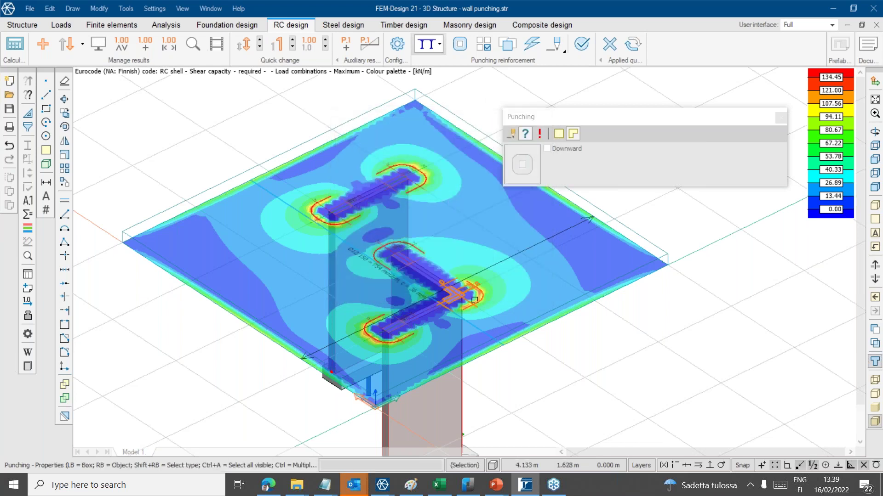
- Open the punching calculation parameters for the inner free end of the L-shaped wall
{"action": "left_click", "coordinate": [490, 45]}
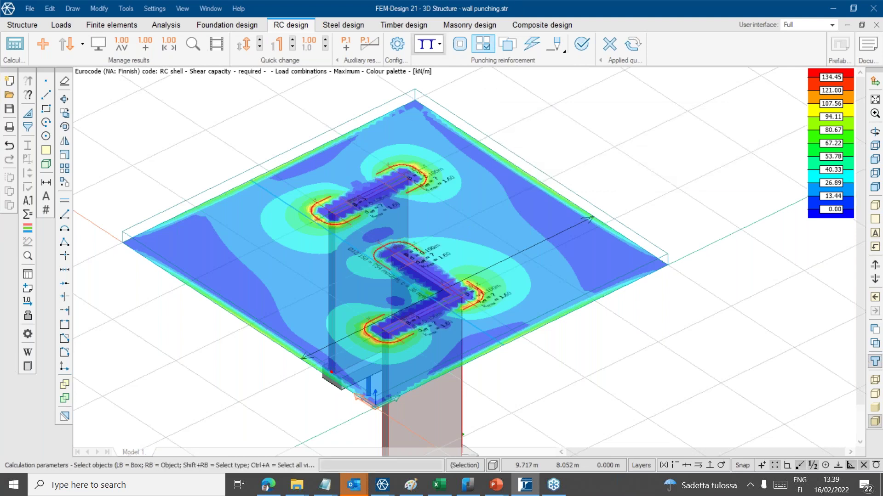
{"action": "scroll", "coordinate": [425, 281], "scroll_direction": "up", "scroll_amount": 5}
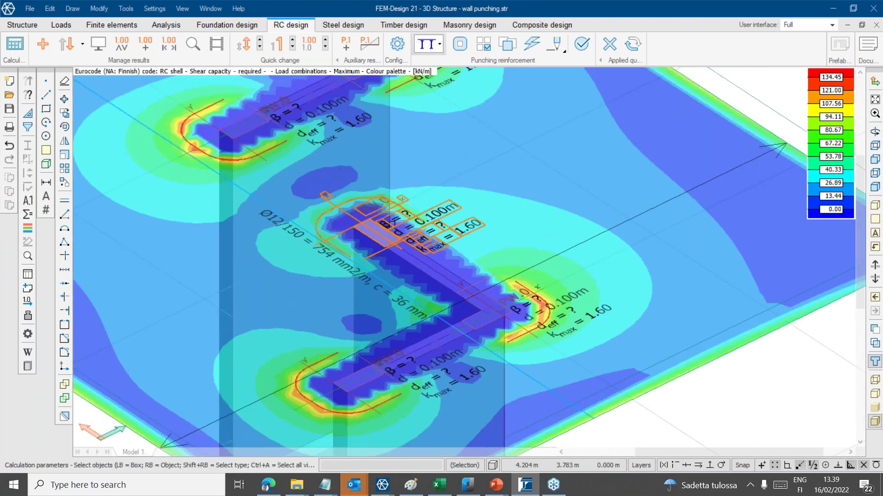
{"action": "left_click", "coordinate": [394, 220]}
{"action": "left_click", "coordinate": [431, 233]}
{"action": "scroll", "coordinate": [439, 240], "scroll_direction": "down", "scroll_amount": 3}
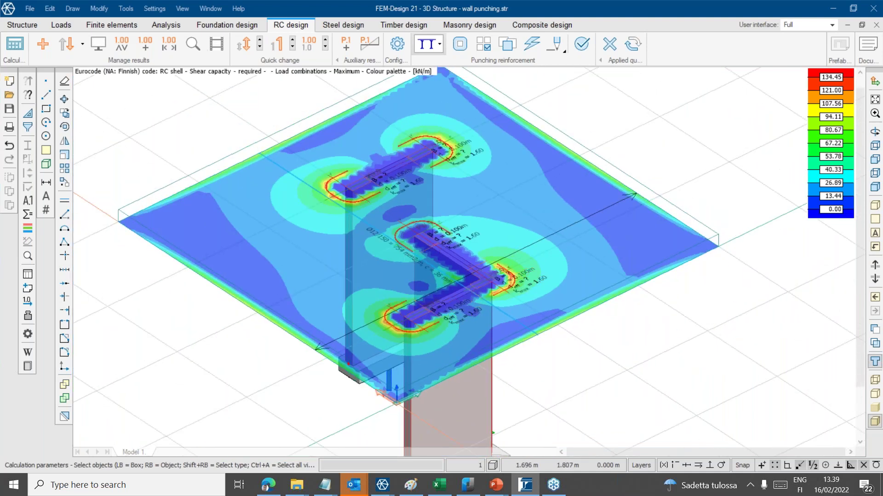
{"action": "left_click", "coordinate": [426, 331]}
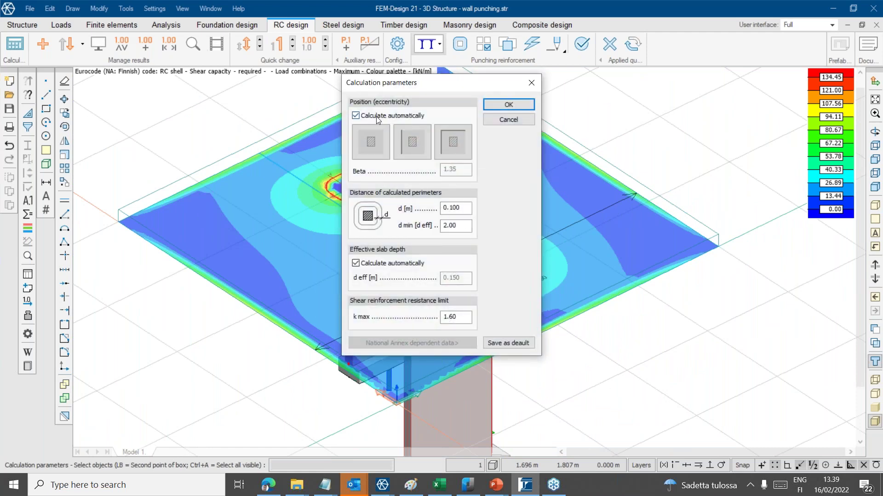
- Try the manual edge and corner positions for the beta factor, then restore automatic eccentricity calculation and accept the parameters
{"action": "left_click", "coordinate": [406, 117]}
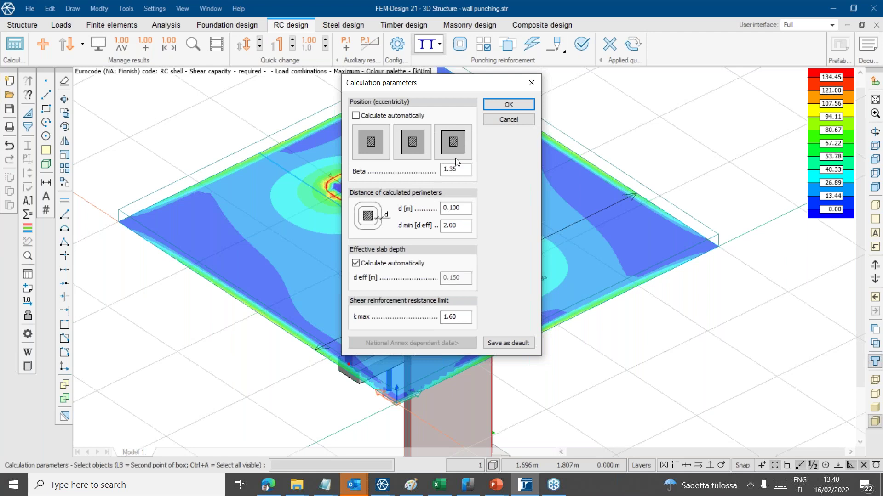
{"action": "left_click", "coordinate": [417, 117]}
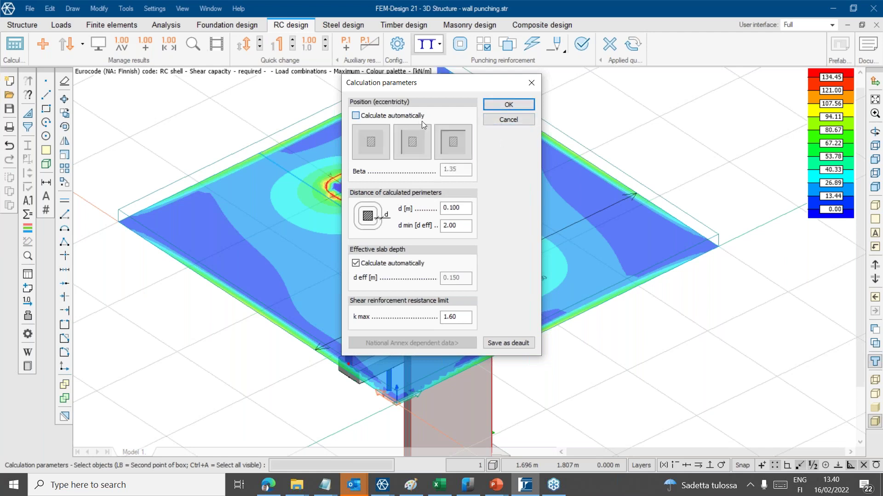
{"action": "left_click", "coordinate": [398, 117]}
{"action": "left_click", "coordinate": [399, 138]}
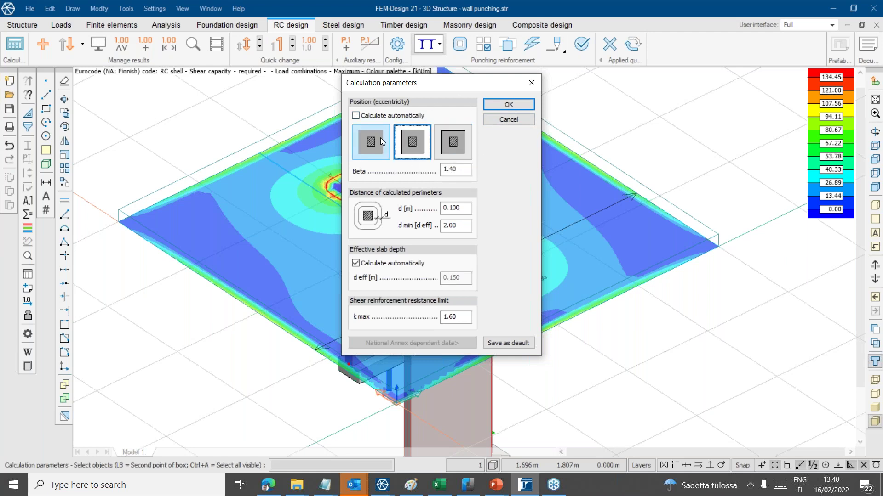
{"action": "left_click", "coordinate": [444, 140]}
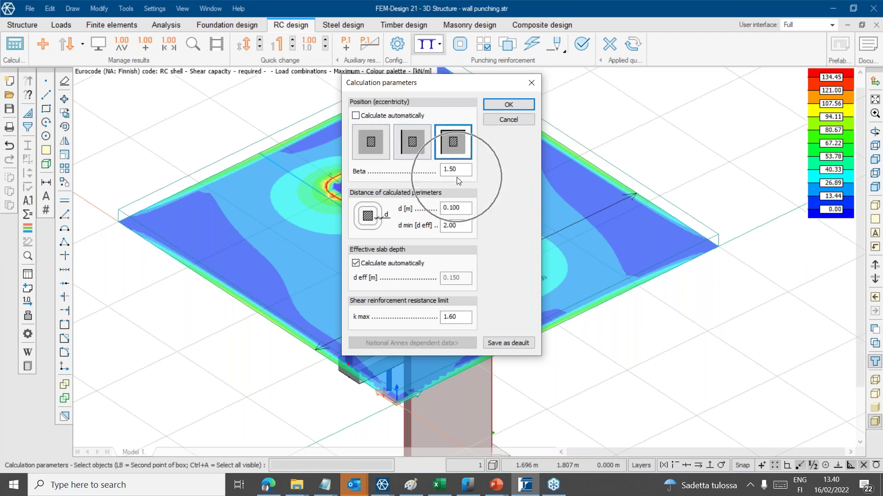
{"action": "left_click", "coordinate": [395, 116]}
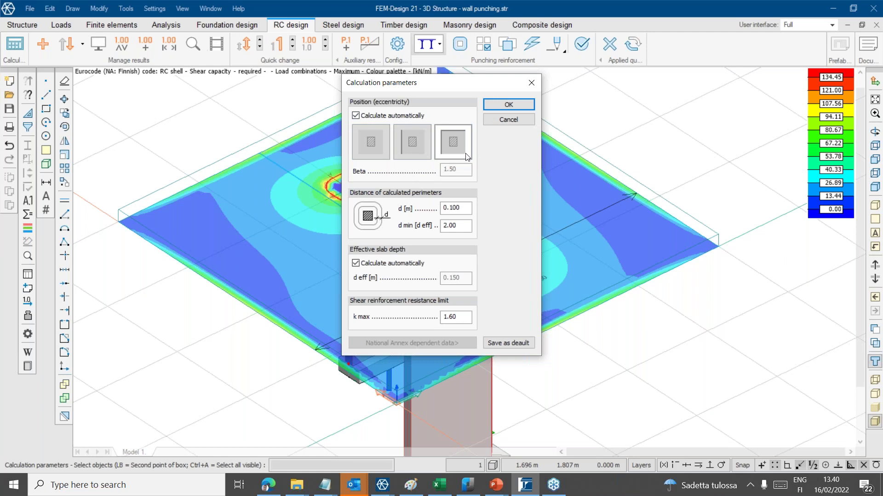
{"action": "left_click", "coordinate": [508, 105]}
- Check the punching regions of both walls for load combinations and select the most utilized group in the utilization table
{"action": "left_click", "coordinate": [580, 43]}
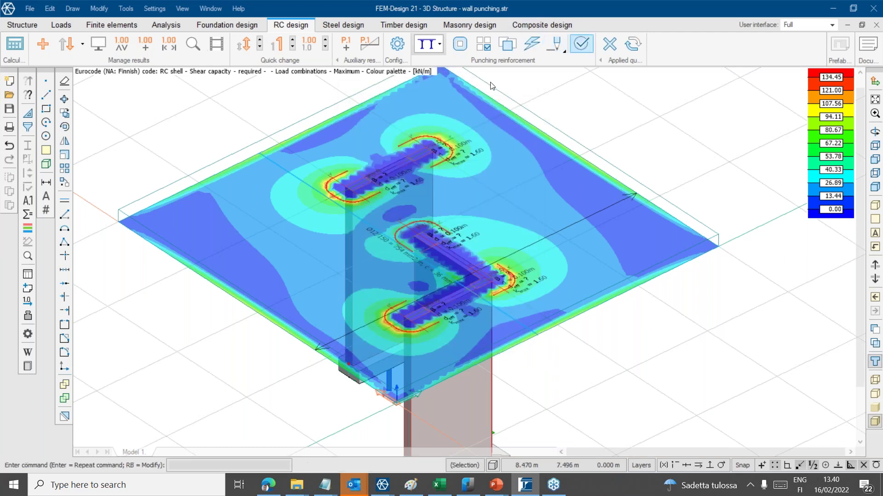
{"action": "left_click", "coordinate": [422, 152]}
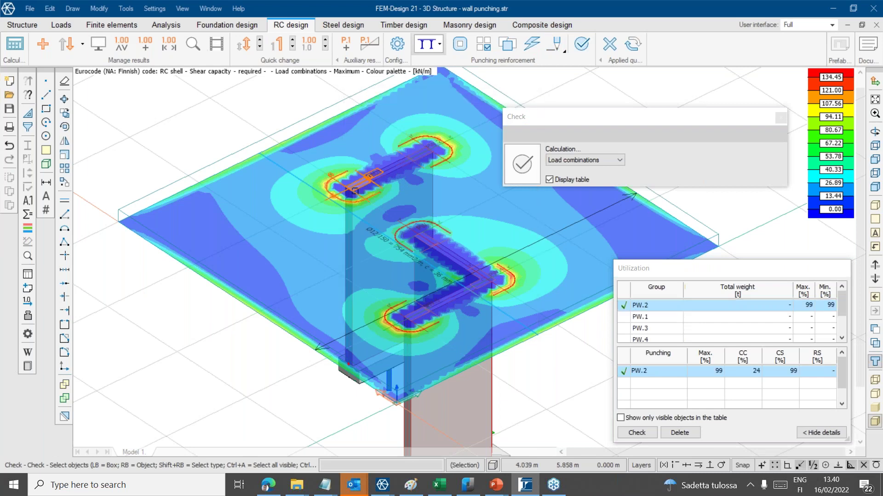
{"action": "right_click", "coordinate": [479, 277]}
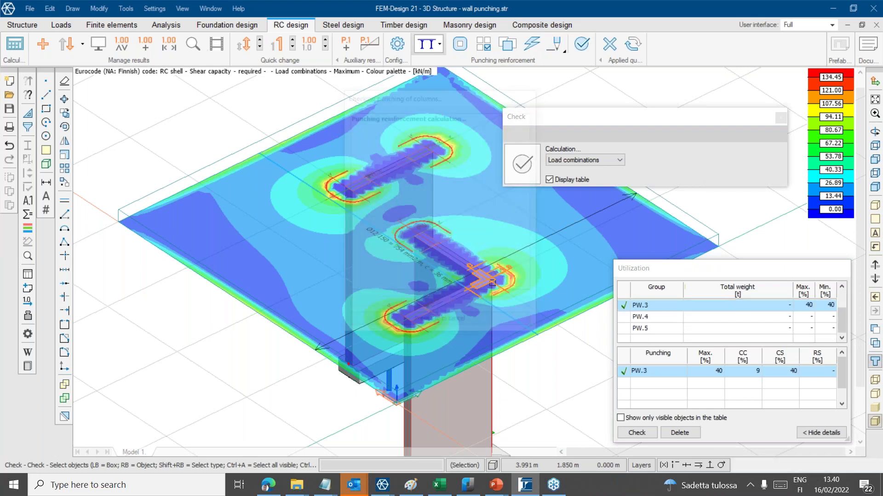
{"action": "right_click", "coordinate": [423, 310]}
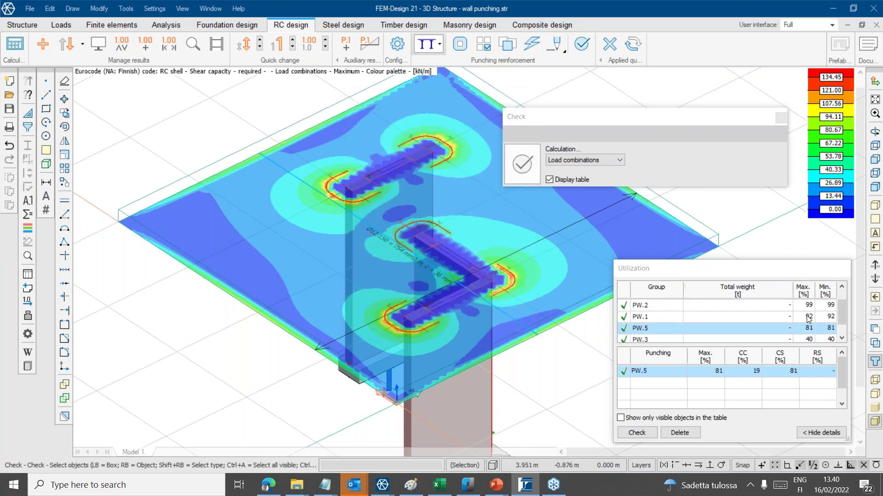
{"action": "scroll", "coordinate": [814, 316], "scroll_direction": "up", "scroll_amount": 1}
{"action": "left_click", "coordinate": [802, 307]}
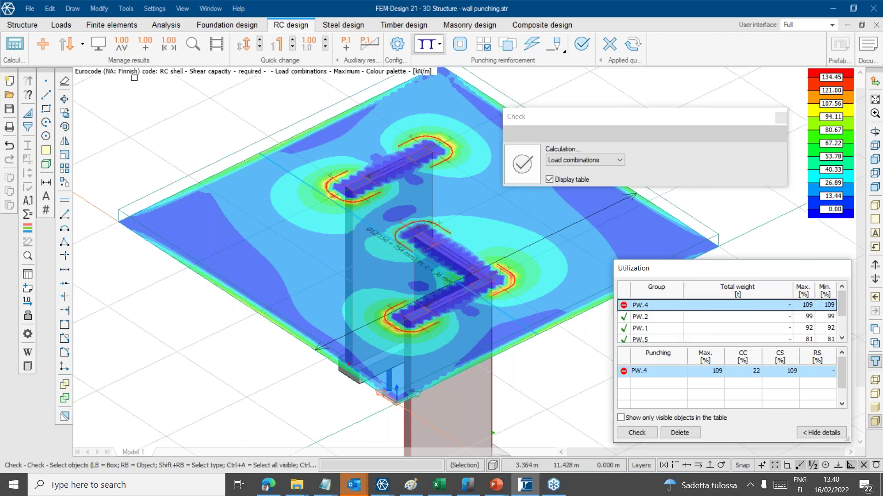
- Display the RC punching utilization for the maximum of load combinations on all objects
{"action": "left_click", "coordinate": [40, 45]}
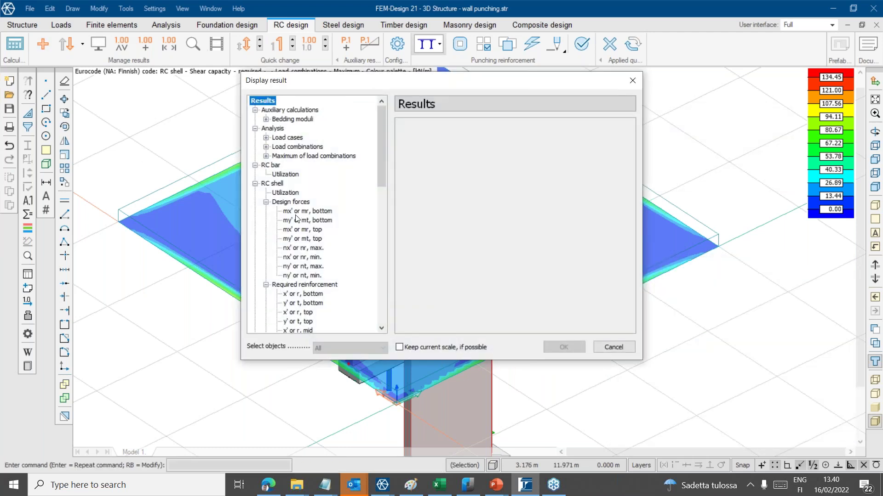
{"action": "scroll", "coordinate": [289, 254], "scroll_direction": "down", "scroll_amount": 7}
{"action": "left_click", "coordinate": [285, 239]}
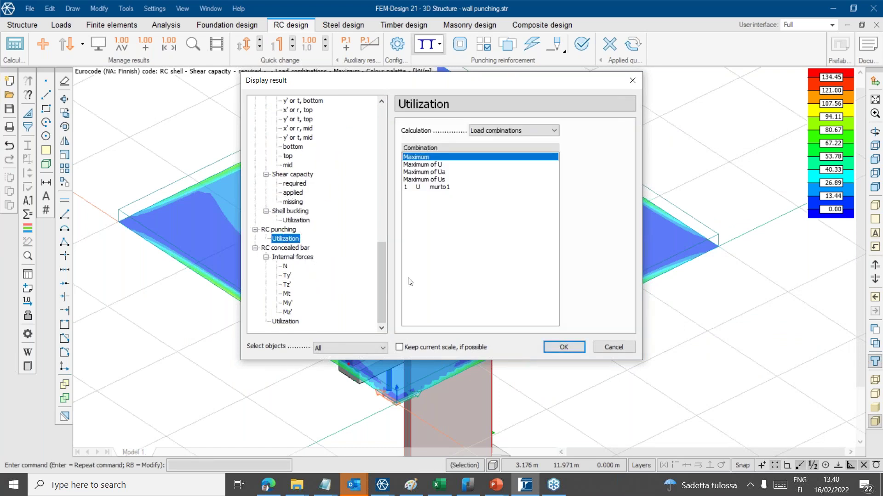
{"action": "left_click", "coordinate": [561, 347]}
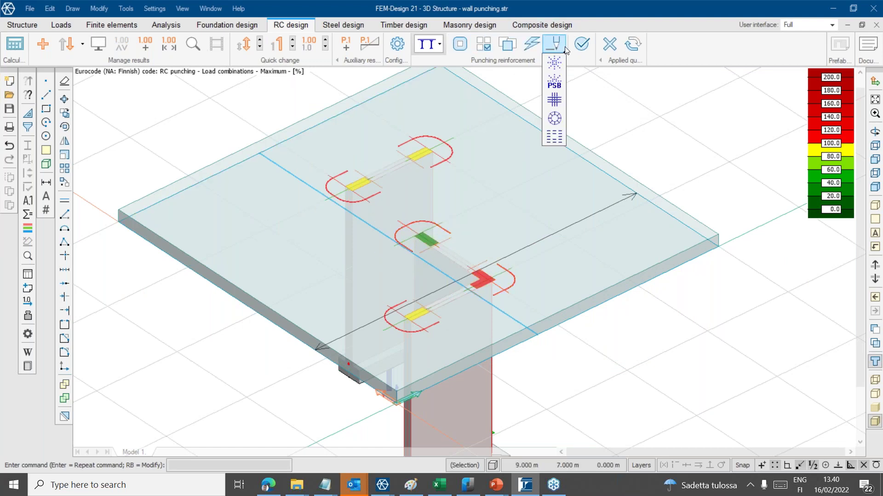
- Review the detailed punching design result for the L-shaped wall's corner, including the concrete compression and shear checks, and close it
{"action": "left_click", "coordinate": [193, 44]}
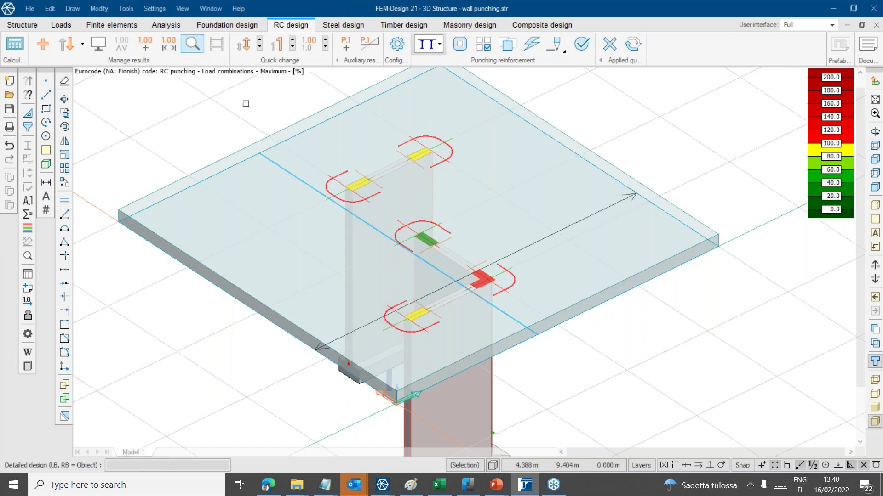
{"action": "left_click", "coordinate": [482, 279]}
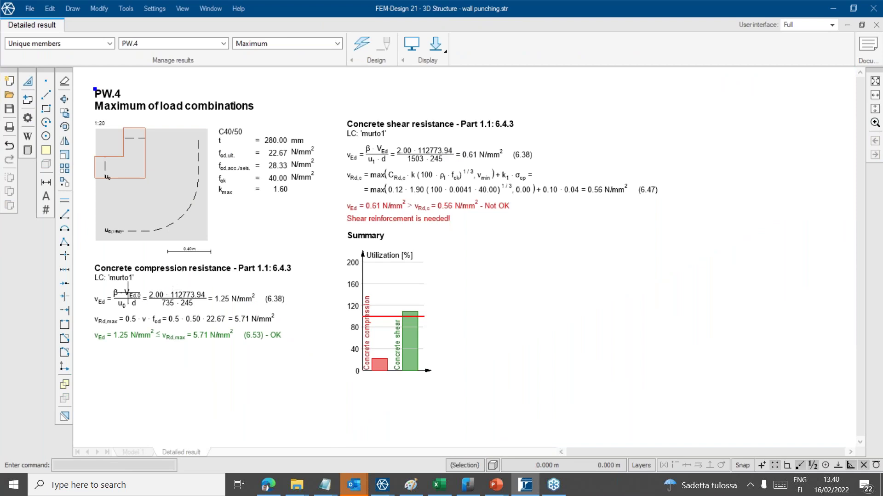
{"action": "left_click", "coordinate": [90, 300]}
{"action": "left_click", "coordinate": [414, 348]}
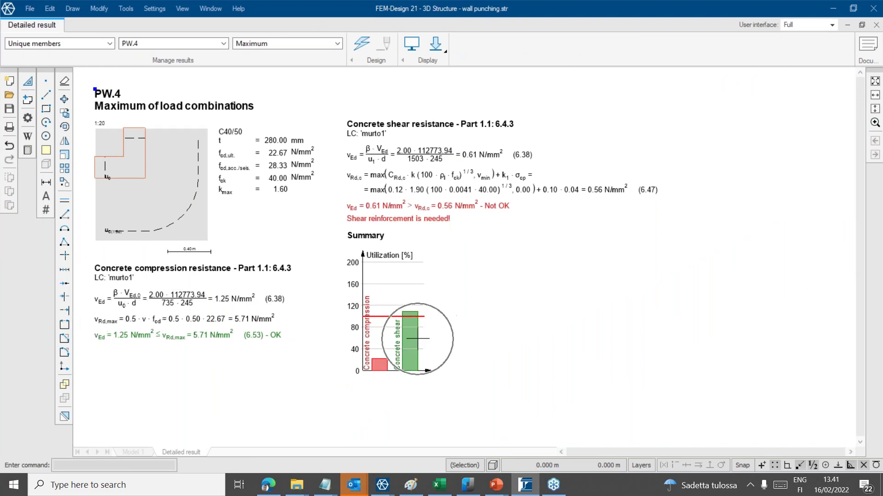
{"action": "left_click", "coordinate": [876, 25]}
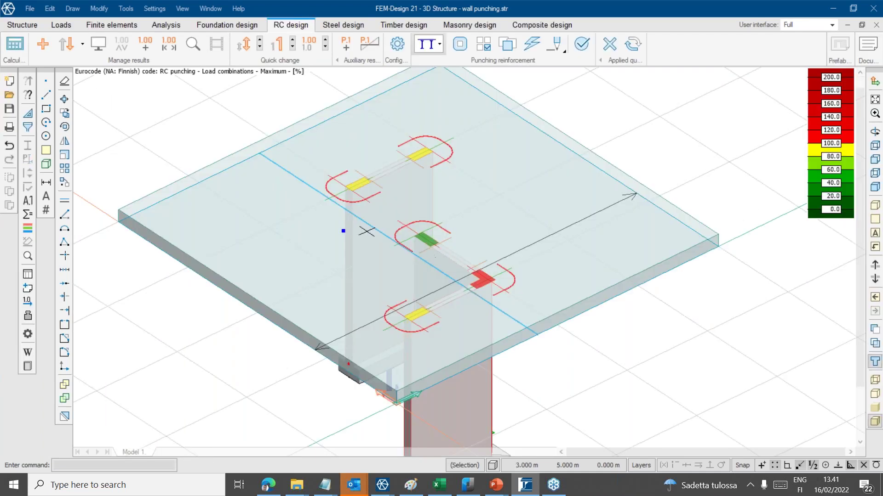
- Switch to surface reinforcement and examine the slab's x-direction layer around the walls in wireframe display
{"action": "left_click", "coordinate": [439, 44]}
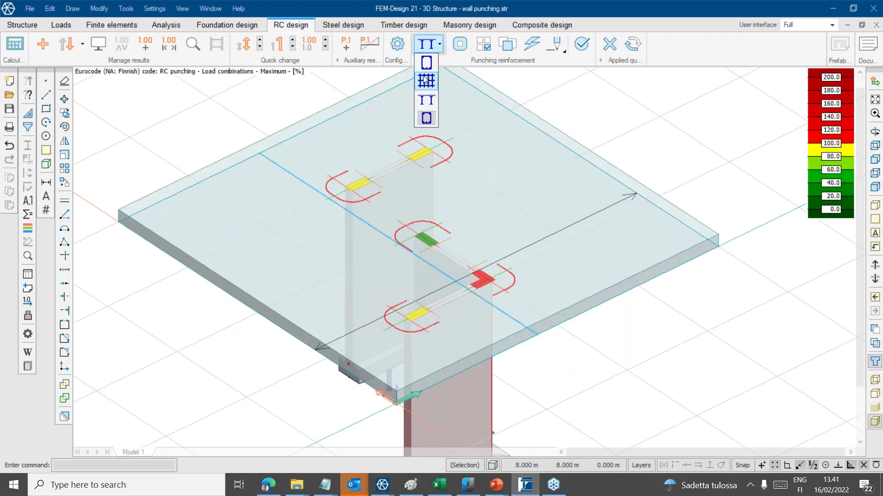
{"action": "left_click", "coordinate": [426, 60]}
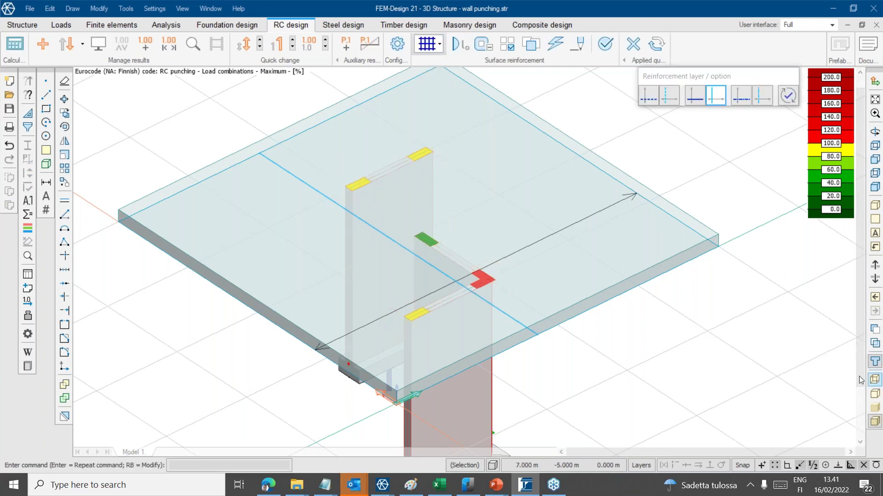
{"action": "scroll", "coordinate": [361, 234], "scroll_direction": "up", "scroll_amount": 2}
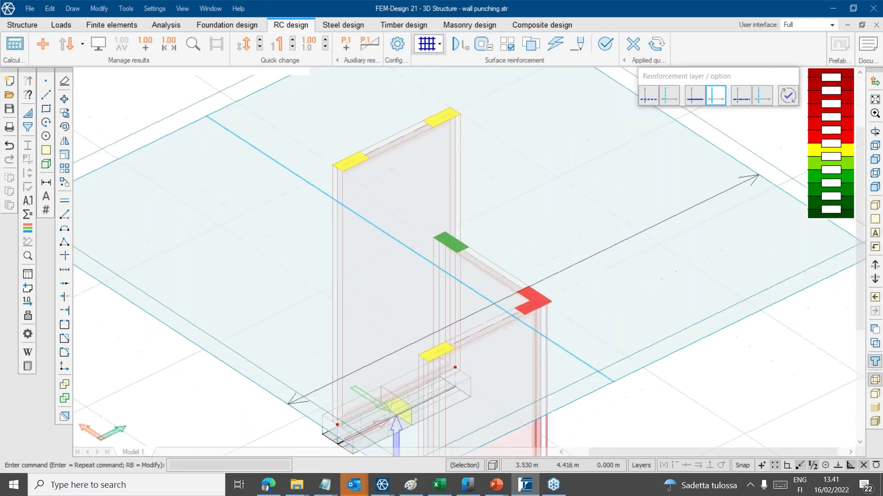
{"action": "left_click", "coordinate": [695, 96]}
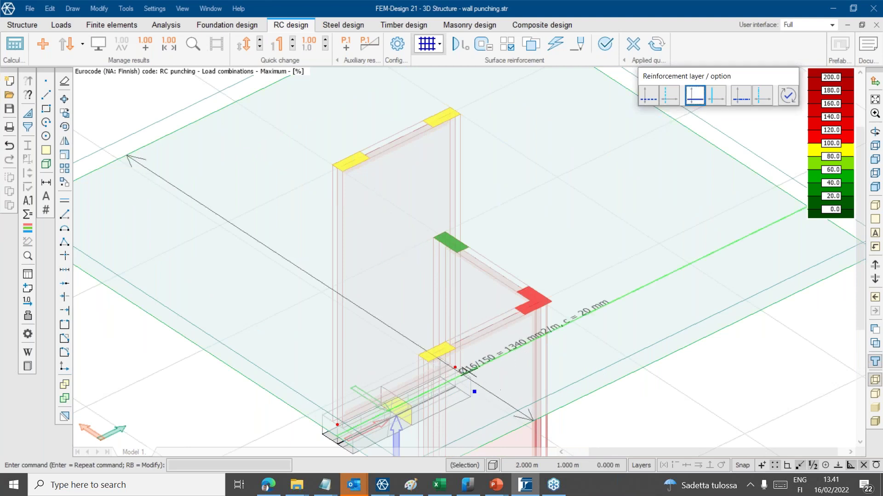
{"action": "scroll", "coordinate": [467, 370], "scroll_direction": "up", "scroll_amount": 3}
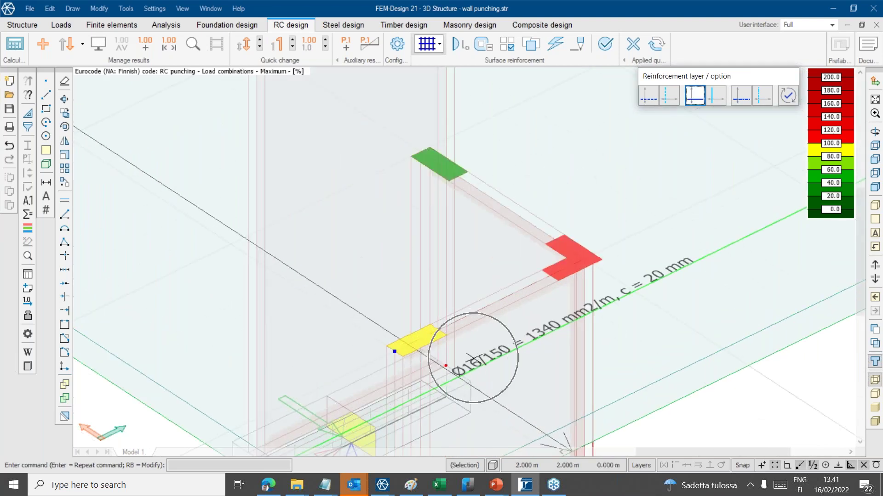
{"action": "scroll", "coordinate": [466, 352], "scroll_direction": "down", "scroll_amount": 5}
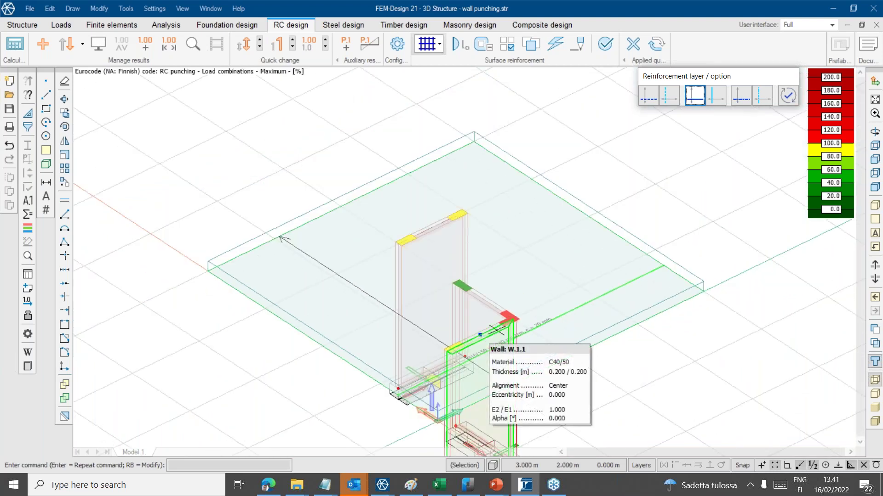
- Open the manual surface reinforcement design settings for the slab region around the red L-shaped wall corner
{"action": "scroll", "coordinate": [509, 316], "scroll_direction": "up", "scroll_amount": 4}
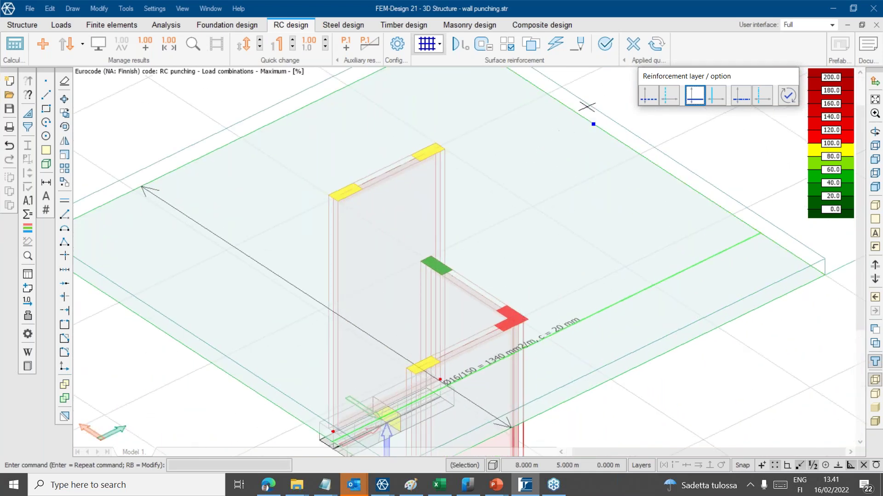
{"action": "key", "text": "ctrl"}
{"action": "key", "text": "ctrl"}
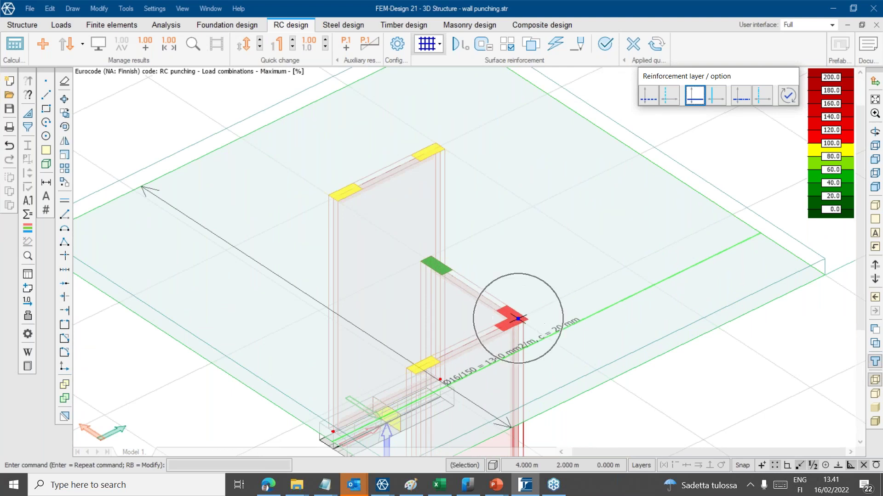
{"action": "left_click", "coordinate": [579, 45]}
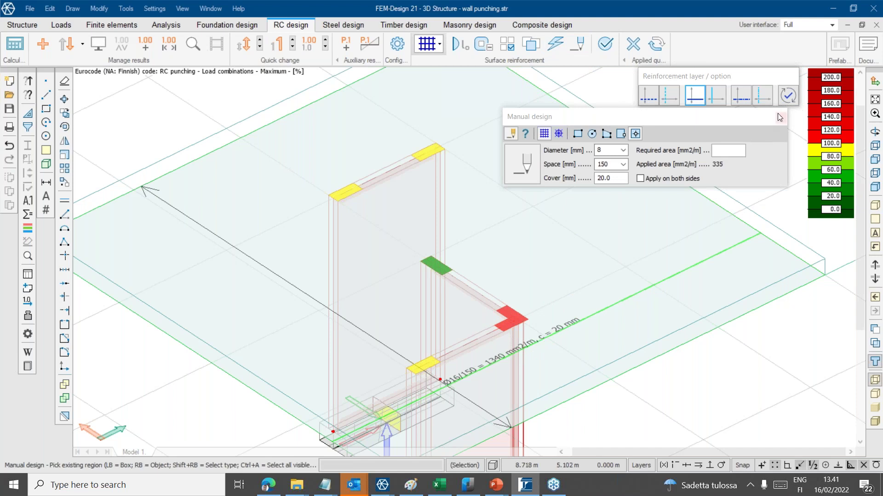
- Switch to punching reinforcement and apply semi-orthogonal general-product stud rails with 12 rails and 3 studs to corner region PW.4
{"action": "left_click", "coordinate": [439, 44]}
{"action": "key", "text": "ctrl"}
{"action": "left_click", "coordinate": [426, 98]}
{"action": "left_click", "coordinate": [561, 49]}
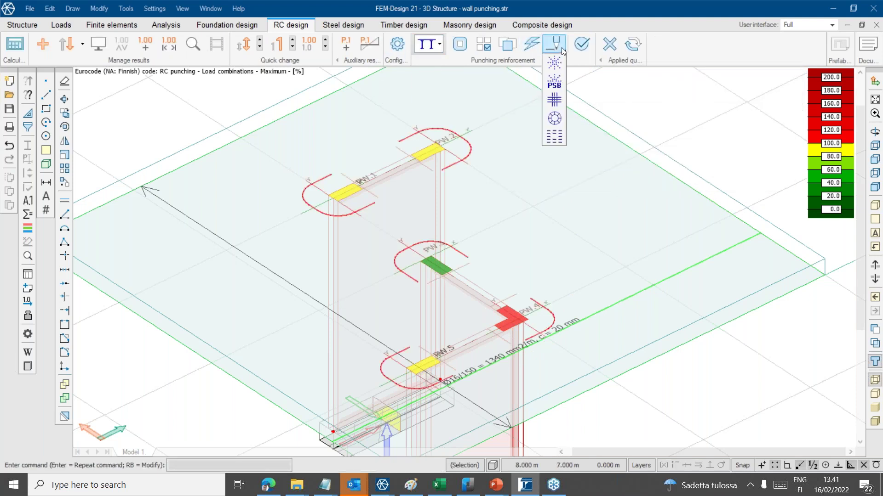
{"action": "left_click", "coordinate": [554, 63]}
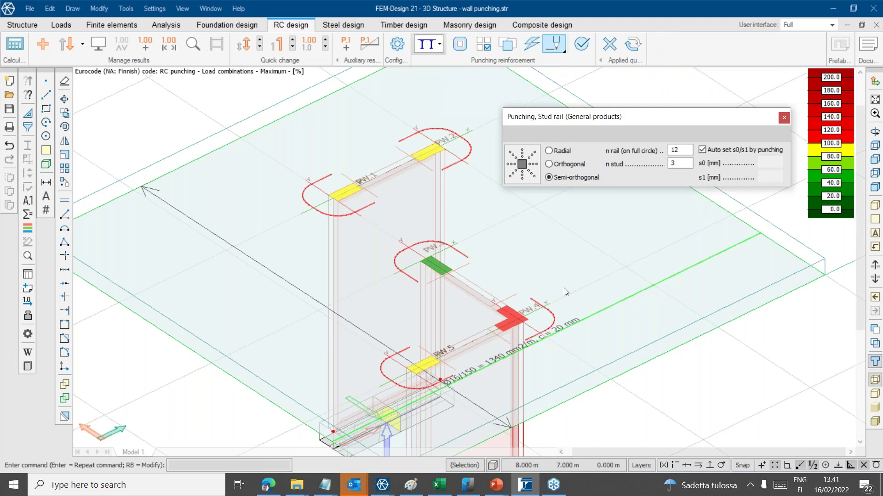
{"action": "left_click", "coordinate": [514, 316]}
- Set the number of studs to 6 and apply the stud rails to wall end regions PW.3, PW.1, PW.2 and PW.5
{"action": "scroll", "coordinate": [515, 315], "scroll_direction": "up", "scroll_amount": 4}
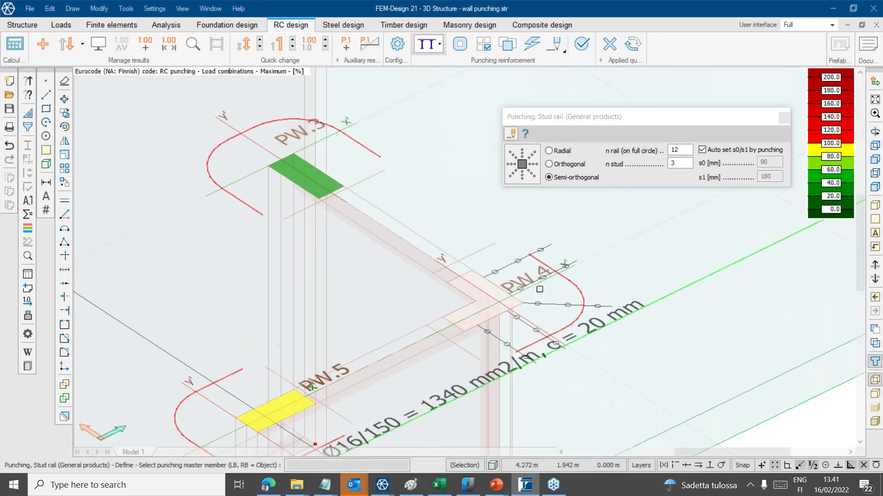
{"action": "double_click", "coordinate": [681, 162]}
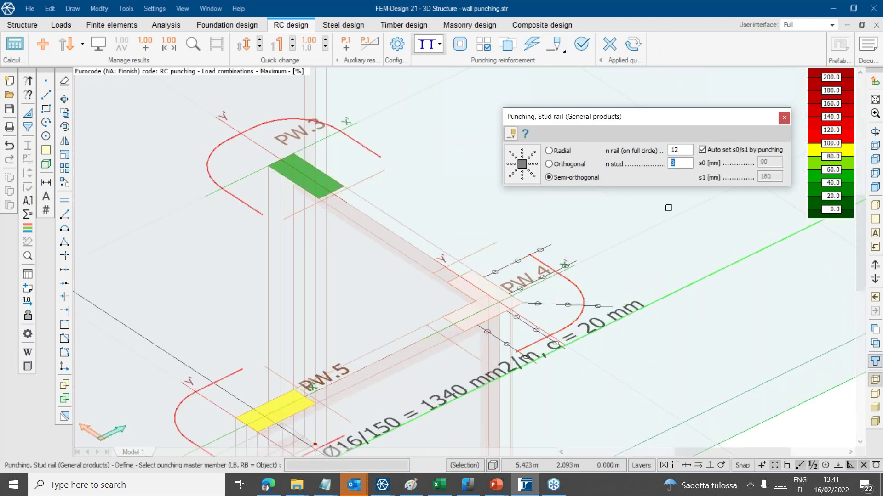
{"action": "type", "text": "6"}
{"action": "left_click", "coordinate": [265, 115]}
{"action": "scroll", "coordinate": [299, 253], "scroll_direction": "down", "scroll_amount": 3}
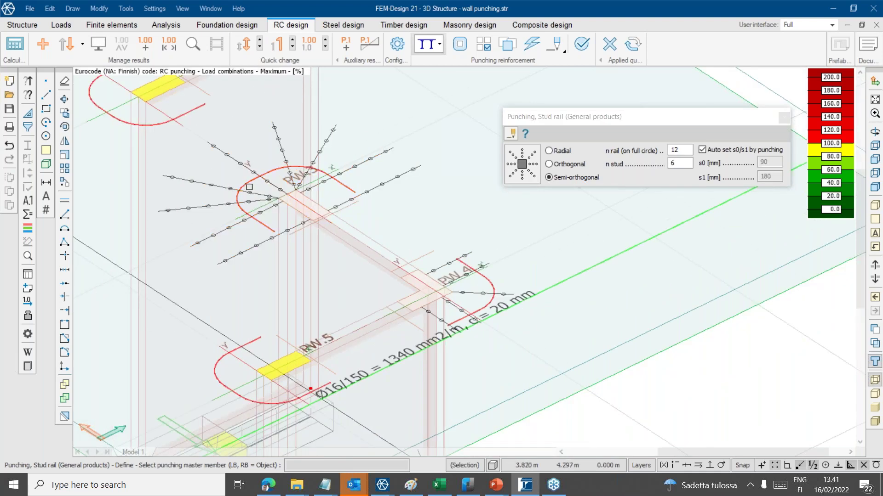
{"action": "middle_click_drag", "start_coordinate": [249, 187], "coordinate": [288, 238]}
{"action": "left_click", "coordinate": [182, 151]}
{"action": "scroll", "coordinate": [180, 244], "scroll_direction": "down", "scroll_amount": 3}
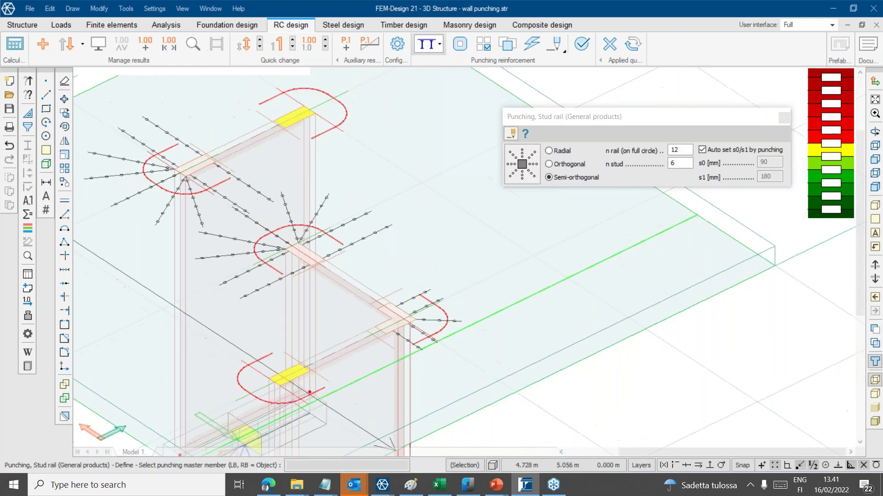
{"action": "left_click", "coordinate": [324, 103]}
{"action": "left_click", "coordinate": [272, 392]}
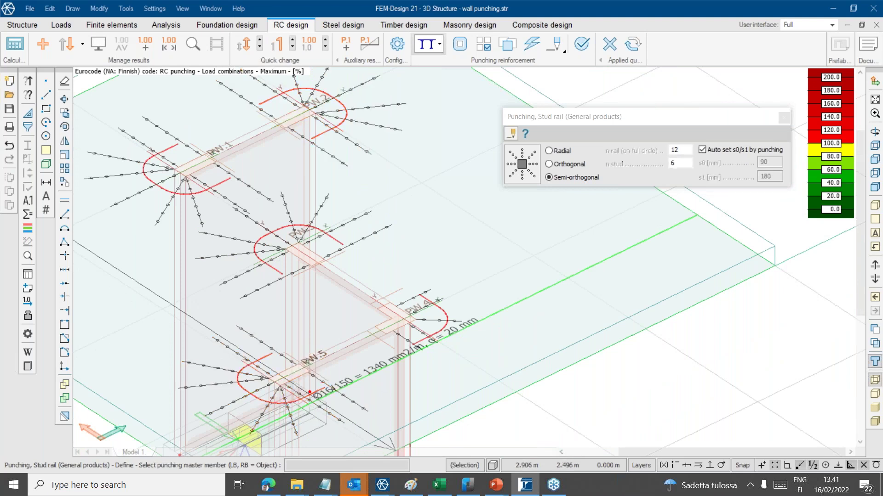
- Check punching regions PW.3 and PW.4 with their stud rails for load combinations
{"action": "middle_click_drag", "start_coordinate": [306, 333], "coordinate": [386, 255]}
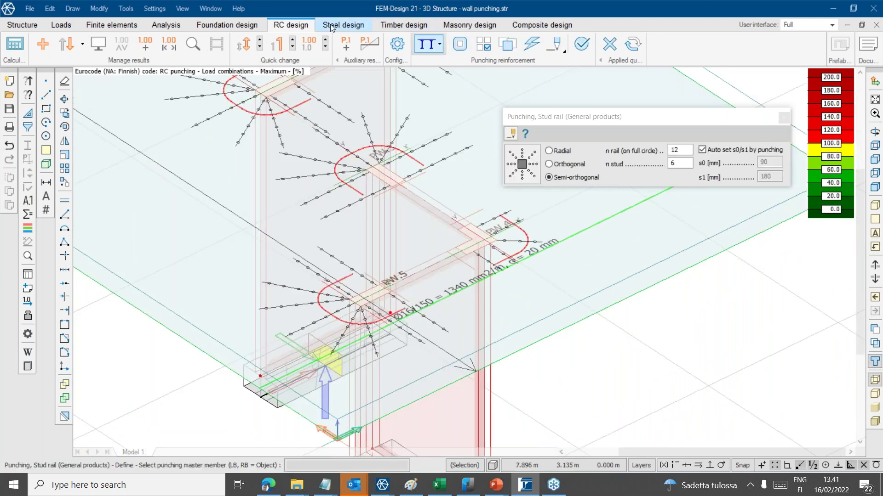
{"action": "left_click", "coordinate": [580, 44]}
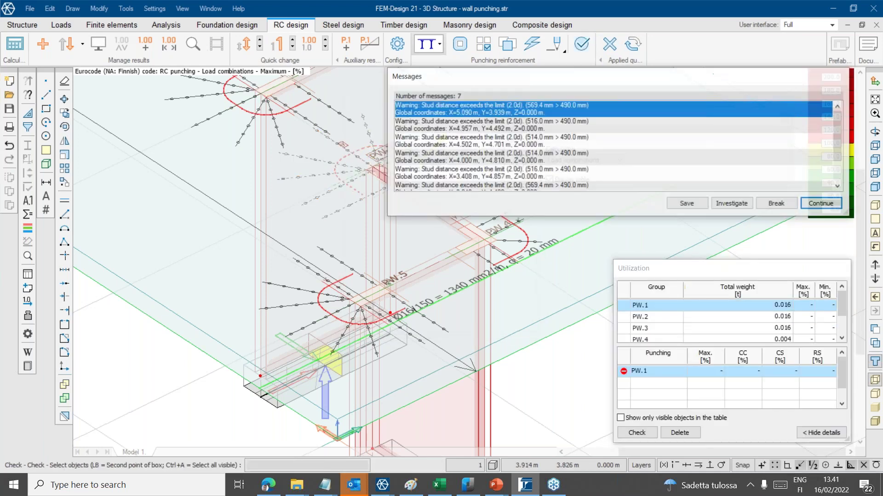
{"action": "left_click", "coordinate": [821, 204]}
{"action": "left_click", "coordinate": [499, 241]}
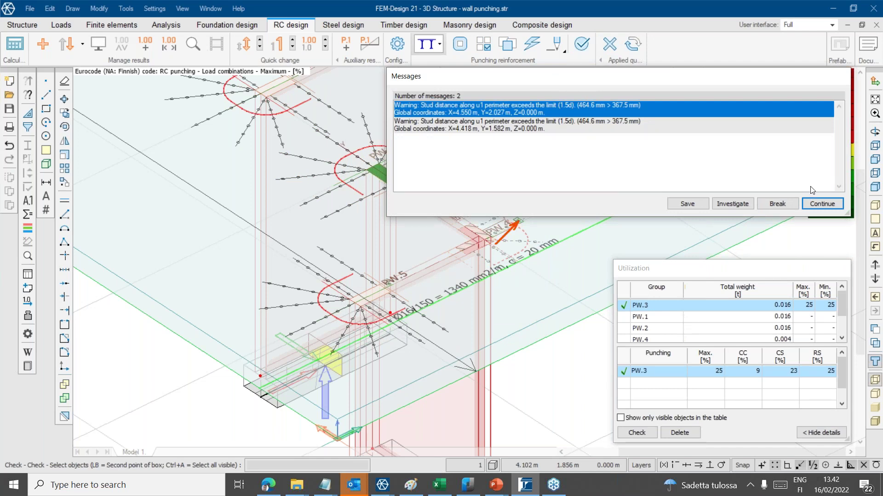
{"action": "left_click", "coordinate": [822, 204]}
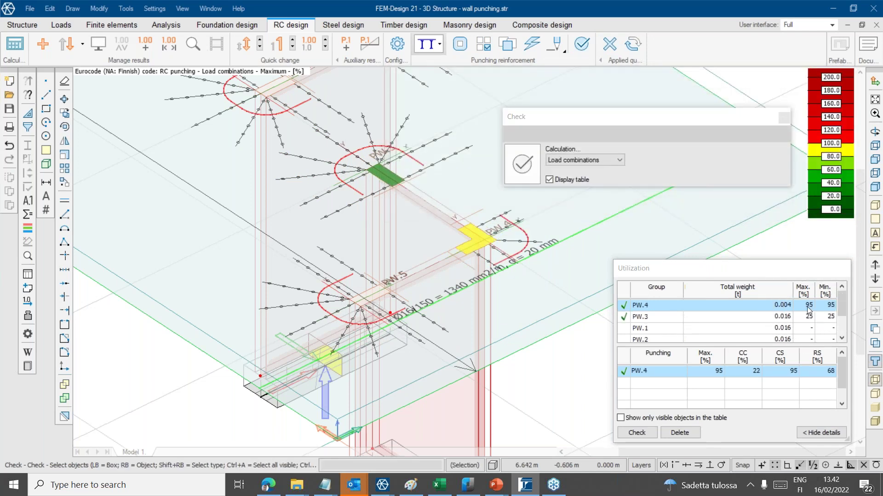
- Review the detailed punching result of PW.4, including the shear reinforcement resistance and stud layout, and close it
{"action": "left_click", "coordinate": [192, 46]}
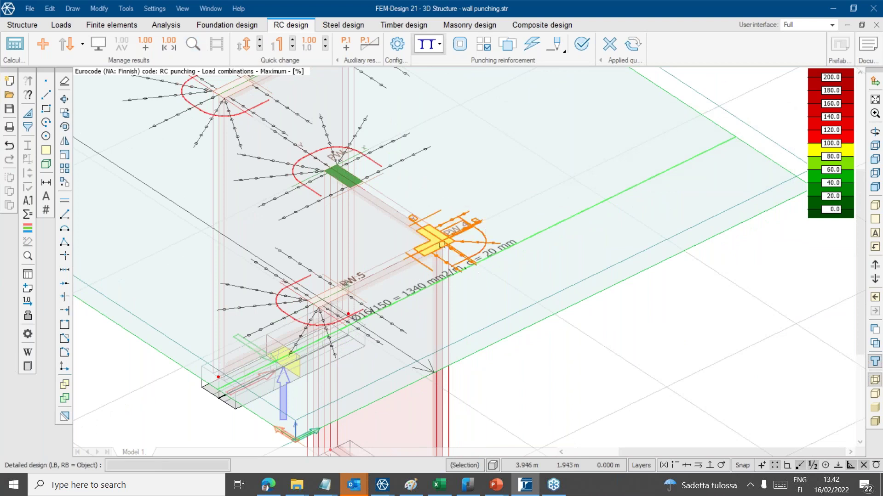
{"action": "left_click", "coordinate": [442, 245]}
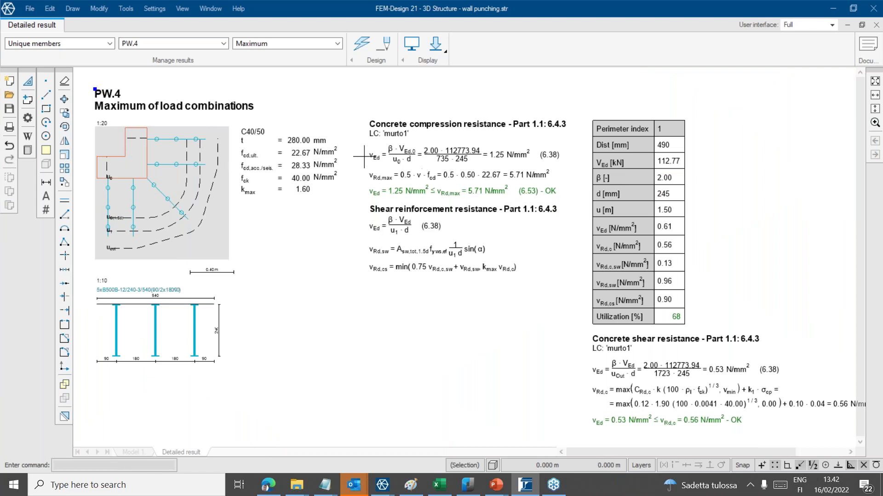
{"action": "left_click", "coordinate": [875, 25]}
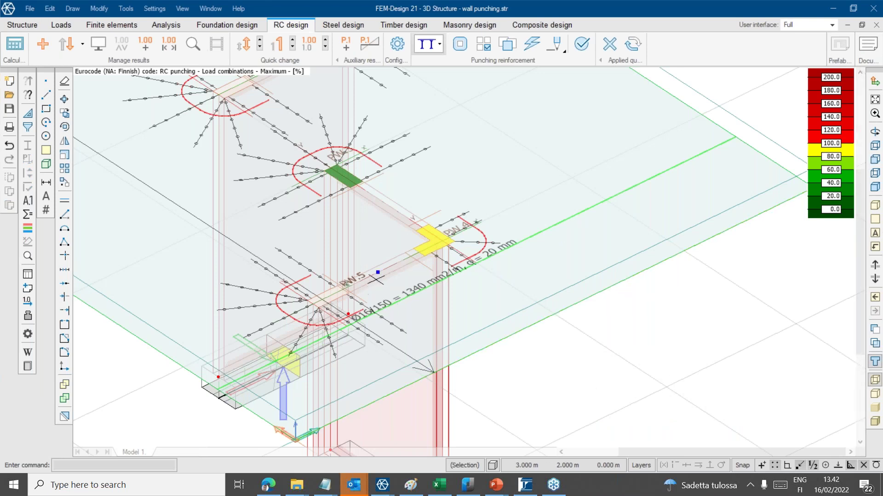
- Open the punching region tool and examine its wall-corner region option at the L-shaped wall's corner
{"action": "scroll", "coordinate": [389, 217], "scroll_direction": "down", "scroll_amount": 3}
{"action": "middle_click_drag", "start_coordinate": [483, 300], "coordinate": [457, 297], "text": "alt"}
{"action": "middle_click_drag", "start_coordinate": [420, 217], "coordinate": [410, 285]}
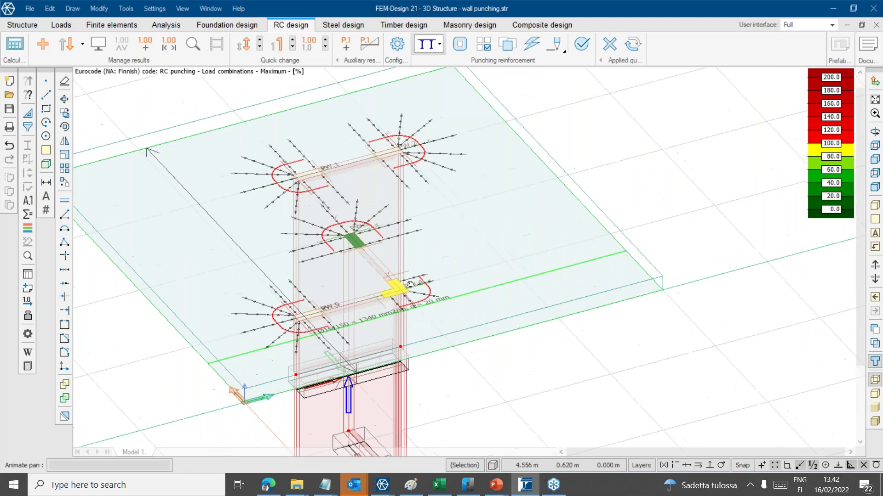
{"action": "left_click", "coordinate": [440, 44]}
{"action": "left_click", "coordinate": [430, 45]}
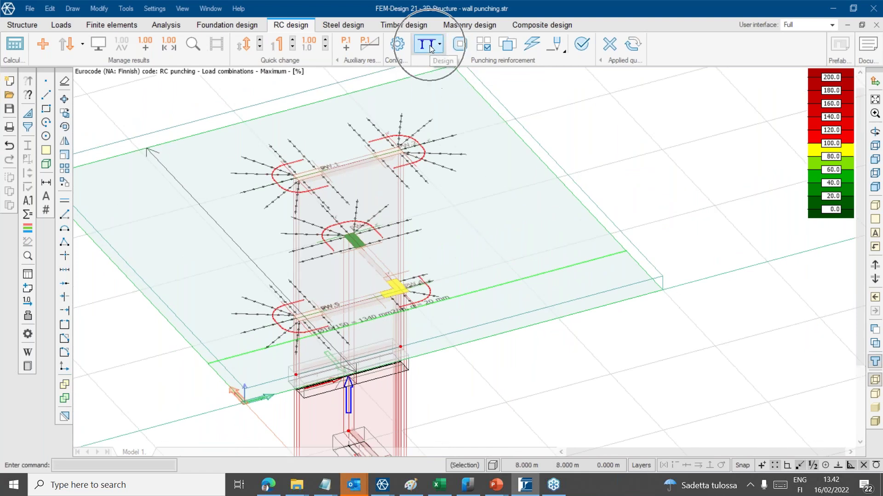
{"action": "left_click", "coordinate": [459, 44]}
{"action": "left_click", "coordinate": [579, 134]}
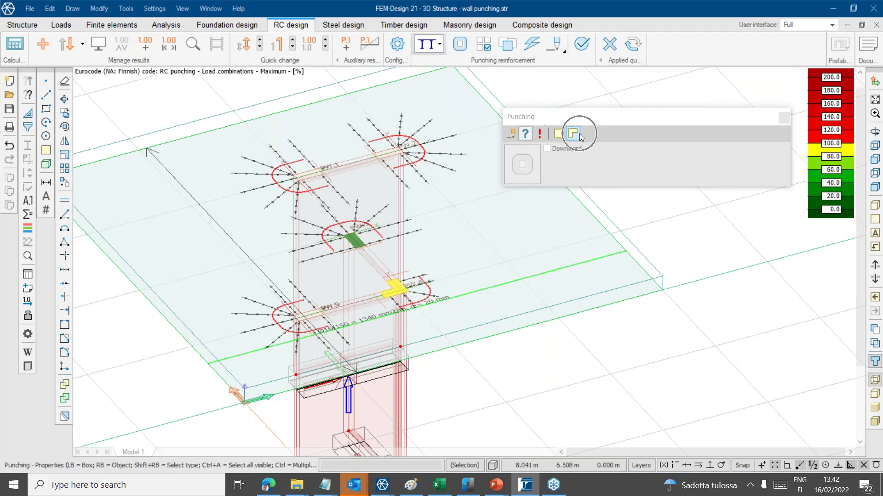
{"action": "left_click", "coordinate": [396, 284]}
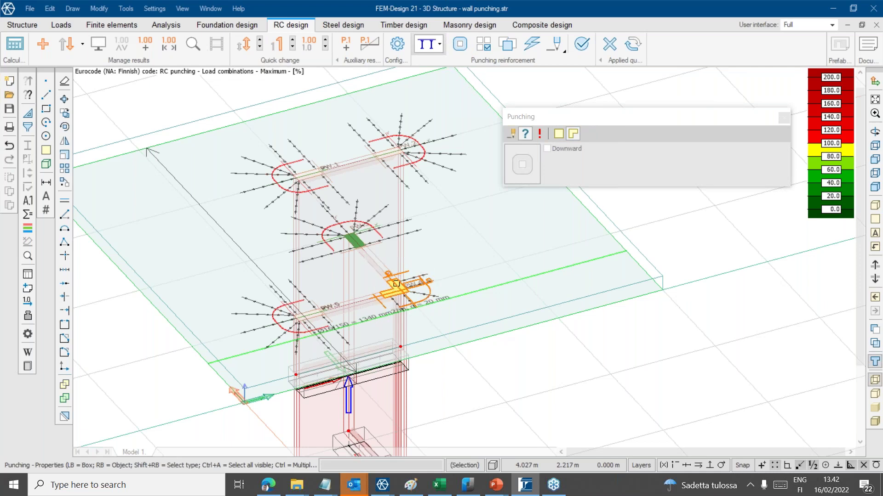
{"action": "left_click", "coordinate": [396, 284]}
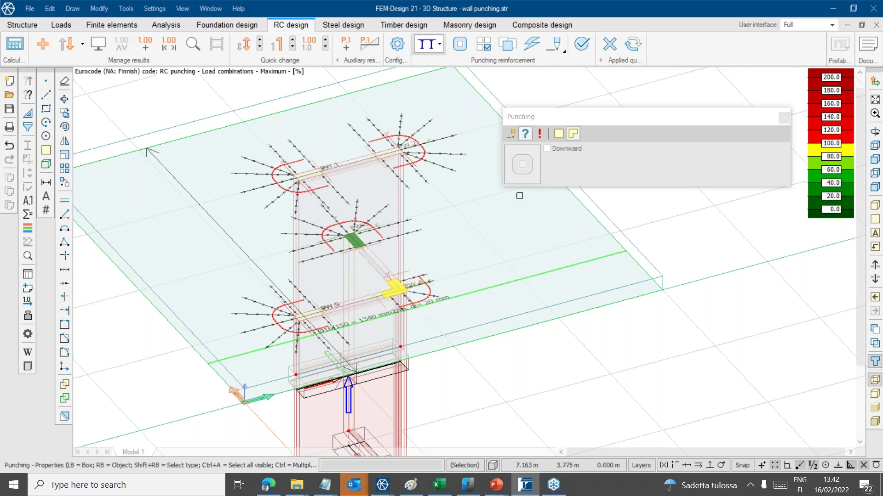
- Examine the shell internal force calculation methods in the corner's punching properties, cancel, and display the regions' punching calculation parameters
{"action": "left_click", "coordinate": [512, 135]}
{"action": "left_click", "coordinate": [430, 296]}
{"action": "left_click", "coordinate": [442, 236]}
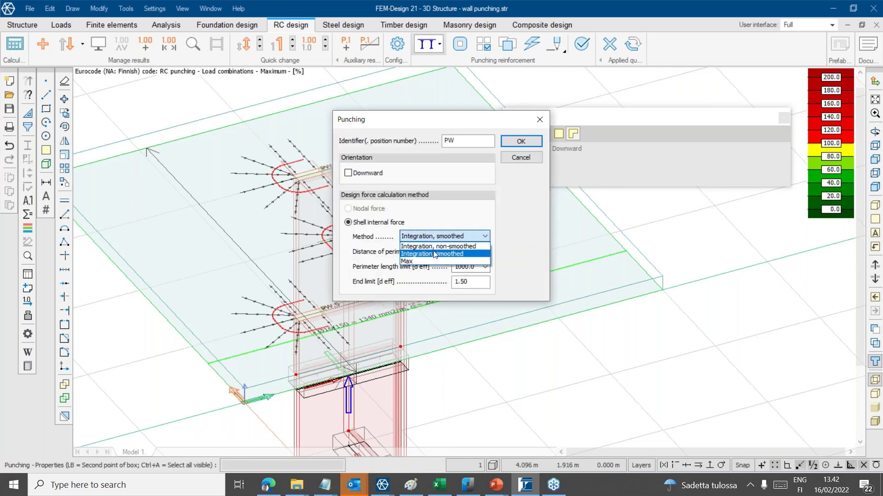
{"action": "left_click", "coordinate": [509, 188]}
{"action": "left_click", "coordinate": [520, 157]}
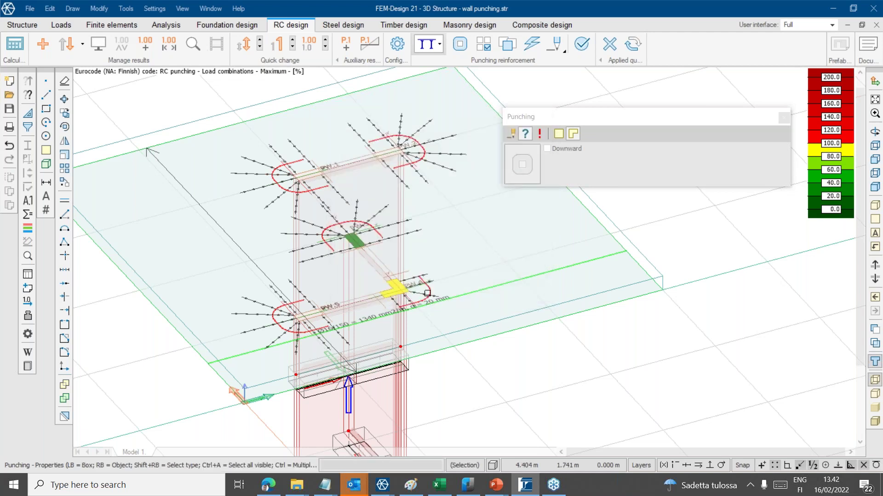
{"action": "left_click", "coordinate": [484, 45]}
{"action": "key", "text": "ctrl"}
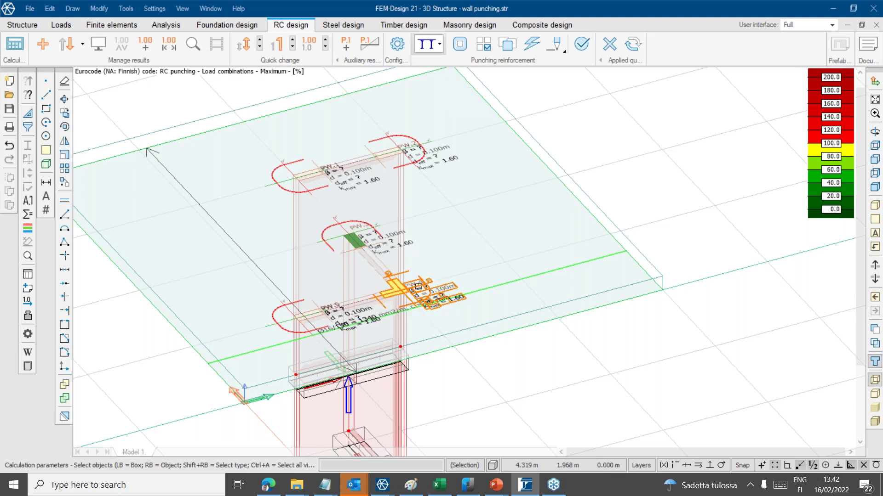
- Open the model Seinälinja.str without saving the changes to the wall punching model
{"action": "left_click", "coordinate": [28, 9]}
{"action": "left_click", "coordinate": [29, 34]}
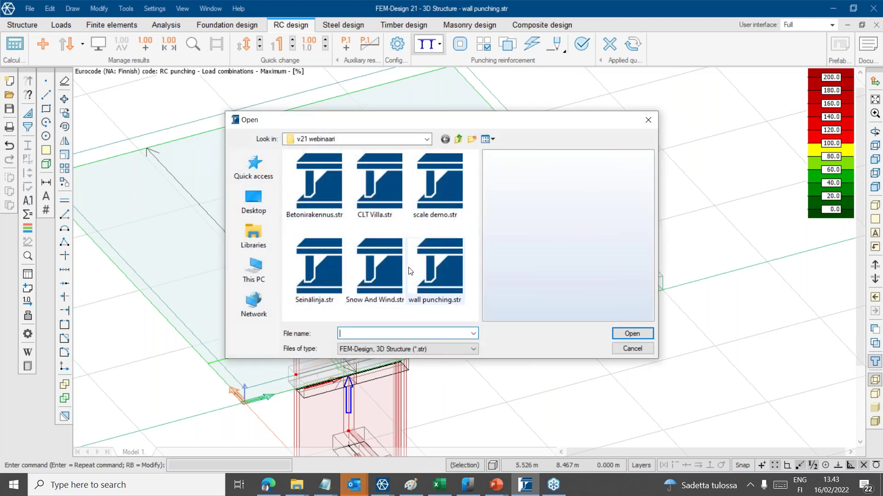
{"action": "left_click", "coordinate": [326, 267]}
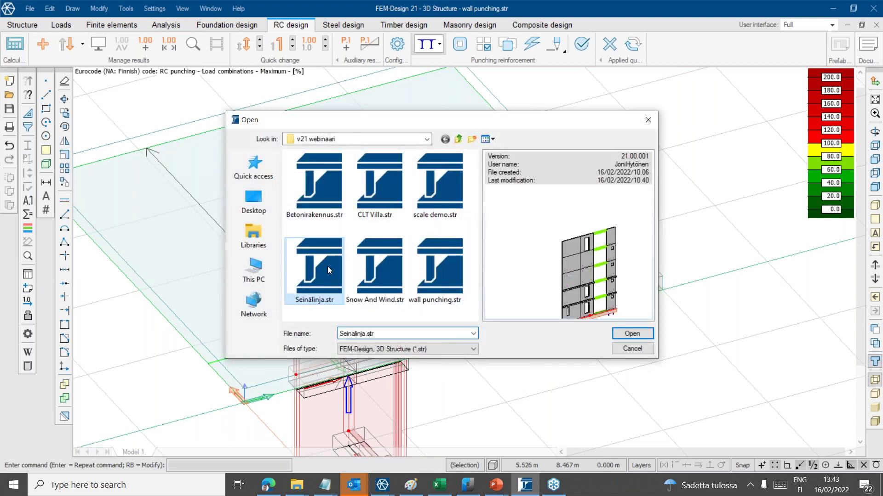
{"action": "left_click", "coordinate": [628, 333]}
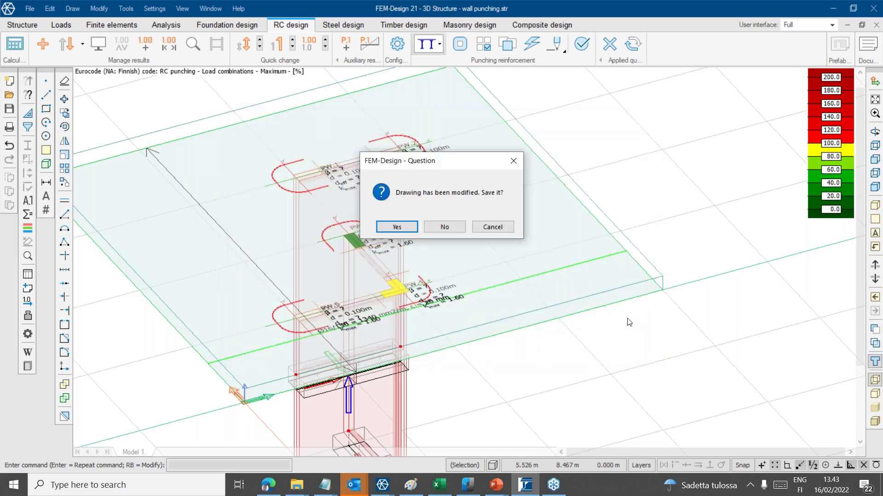
{"action": "left_click", "coordinate": [458, 230]}
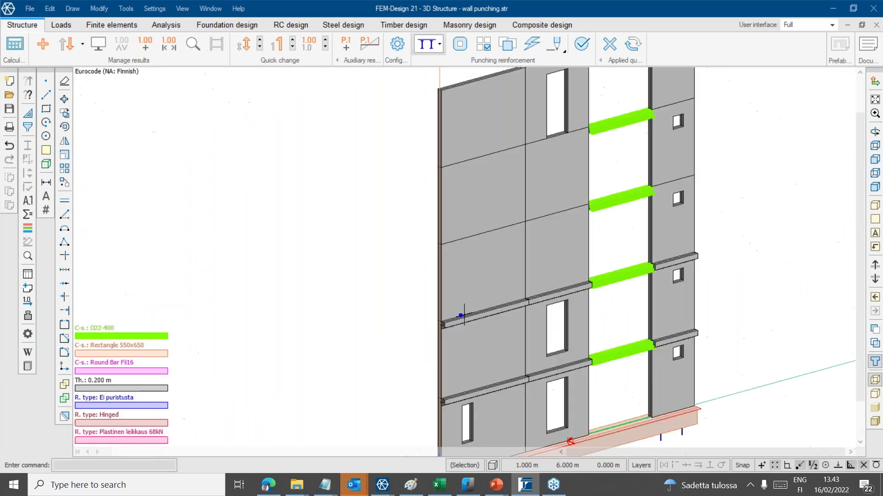
- Examine the multi-storey wall line with its openings, connecting beams and foundation beam from several angles
{"action": "scroll", "coordinate": [464, 315], "scroll_direction": "down", "scroll_amount": 3}
{"action": "middle_click_drag", "start_coordinate": [611, 354], "coordinate": [520, 362]}
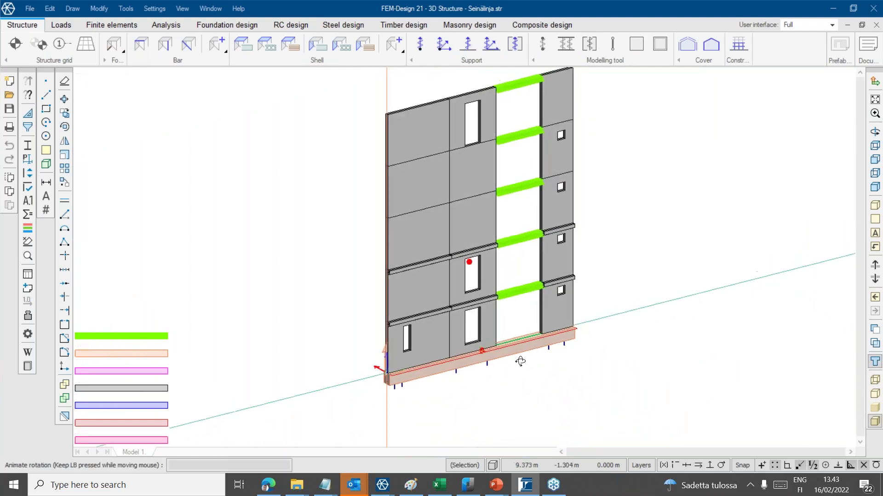
{"action": "scroll", "coordinate": [517, 296], "scroll_direction": "up", "scroll_amount": 5}
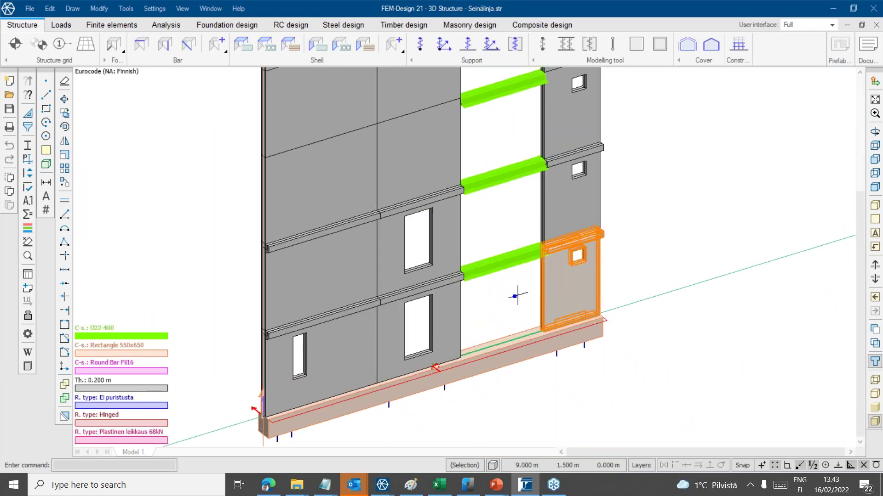
{"action": "middle_click_drag", "start_coordinate": [406, 399], "coordinate": [538, 343], "text": "shift"}
{"action": "scroll", "coordinate": [454, 361], "scroll_direction": "up", "scroll_amount": 2}
{"action": "middle_click_drag", "start_coordinate": [459, 297], "coordinate": [415, 304], "text": "shift"}
{"action": "scroll", "coordinate": [424, 307], "scroll_direction": "down", "scroll_amount": 5}
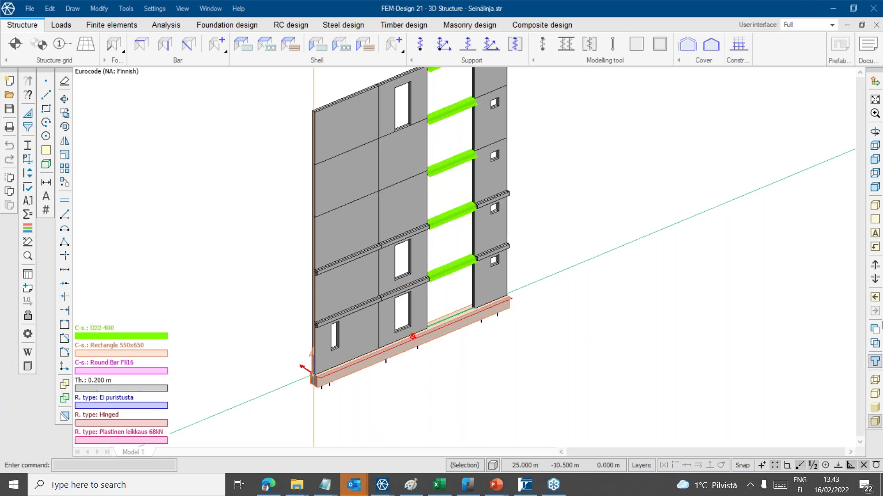
- Turn off the solid display of bar profiles and examine the edge connections and supports around the lowest wall panel
{"action": "left_click", "coordinate": [875, 361]}
{"action": "scroll", "coordinate": [317, 403], "scroll_direction": "up", "scroll_amount": 2}
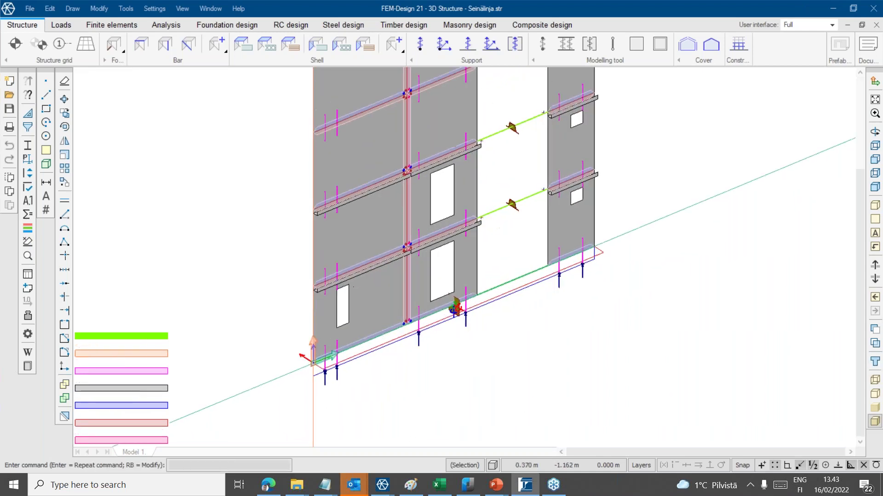
{"action": "middle_click_drag", "start_coordinate": [317, 403], "coordinate": [360, 405], "text": "shift"}
{"action": "scroll", "coordinate": [360, 406], "scroll_direction": "up", "scroll_amount": 5}
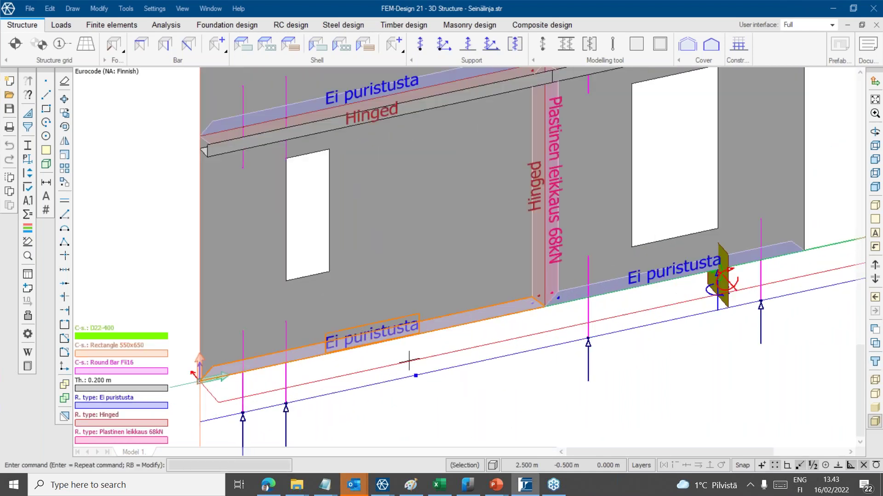
{"action": "middle_click_drag", "start_coordinate": [422, 363], "coordinate": [488, 426]}
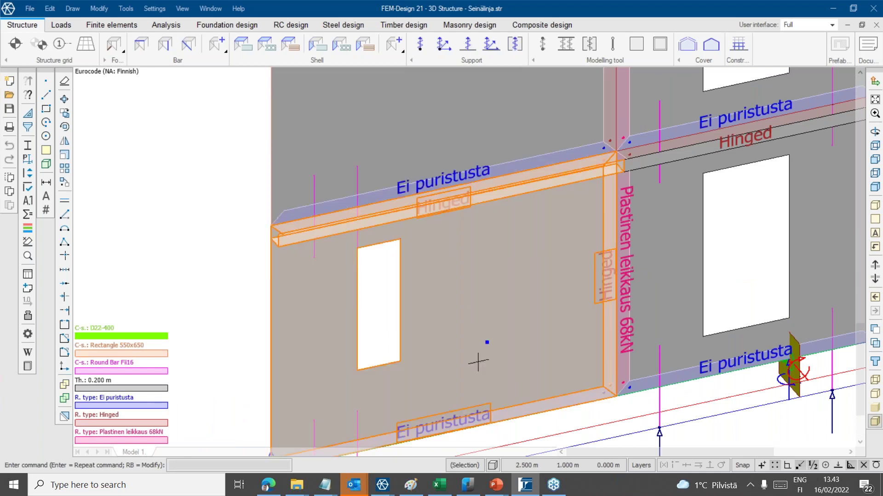
- Examine the lowest wall panel's base connection, the neighbouring panel and the supports along the foundation beam
{"action": "key", "text": "ctrl"}
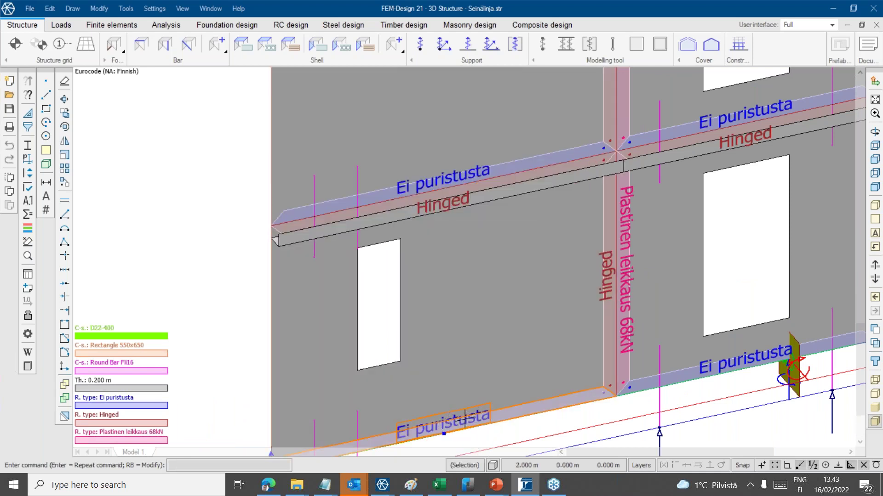
{"action": "scroll", "coordinate": [536, 216], "scroll_direction": "down", "scroll_amount": 2}
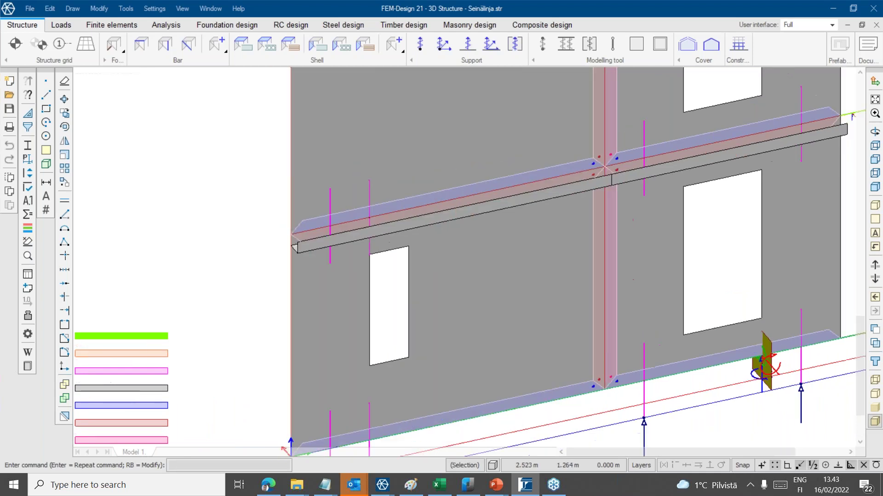
{"action": "scroll", "coordinate": [413, 391], "scroll_direction": "up", "scroll_amount": 2}
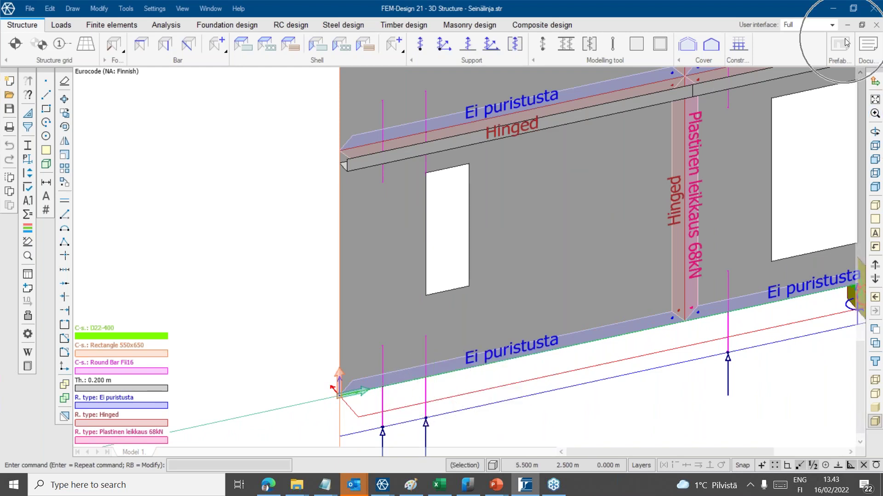
{"action": "scroll", "coordinate": [551, 234], "scroll_direction": "down", "scroll_amount": 5}
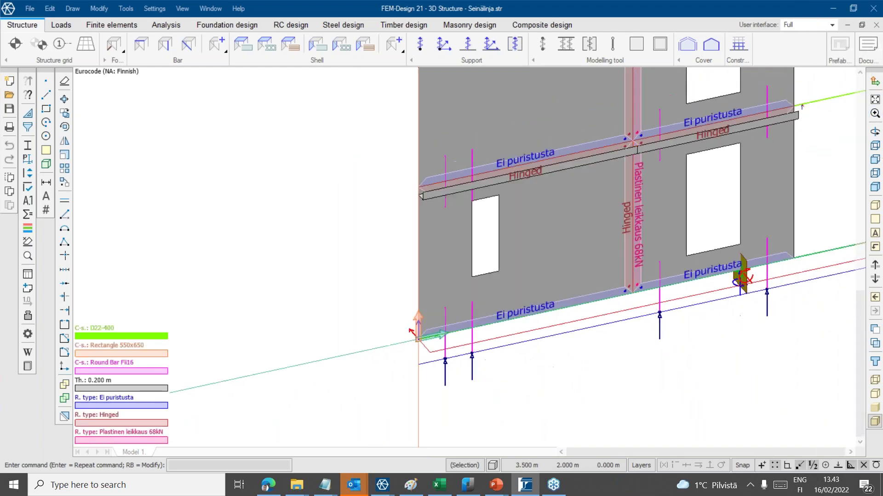
{"action": "middle_click_drag", "start_coordinate": [611, 182], "coordinate": [544, 216]}
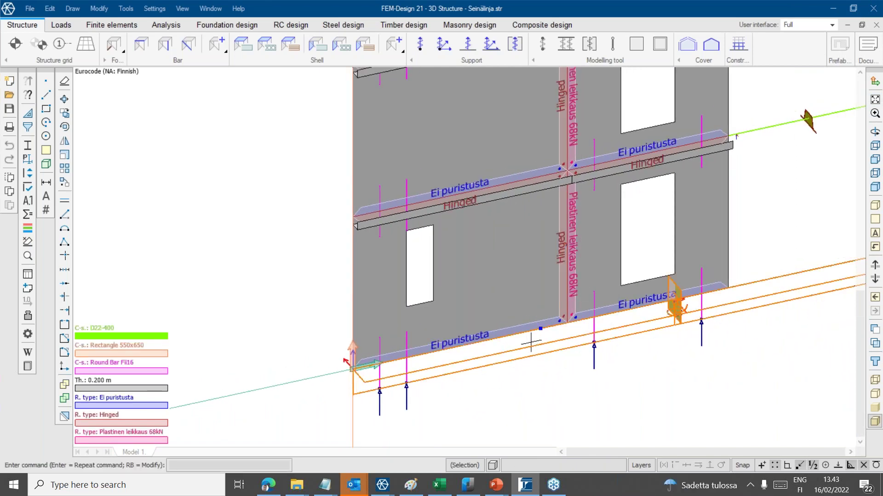
{"action": "middle_click_drag", "start_coordinate": [650, 299], "coordinate": [600, 300]}
- Examine the vertical hinged and plastic shear connections between adjoining wall panels across the storeys
{"action": "scroll", "coordinate": [516, 265], "scroll_direction": "up", "scroll_amount": 2}
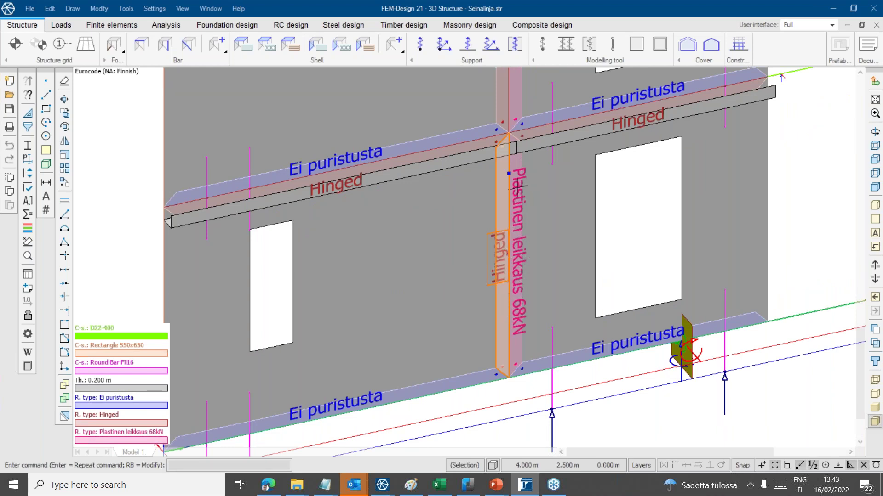
{"action": "scroll", "coordinate": [517, 186], "scroll_direction": "down", "scroll_amount": 5}
{"action": "scroll", "coordinate": [508, 281], "scroll_direction": "up", "scroll_amount": 3}
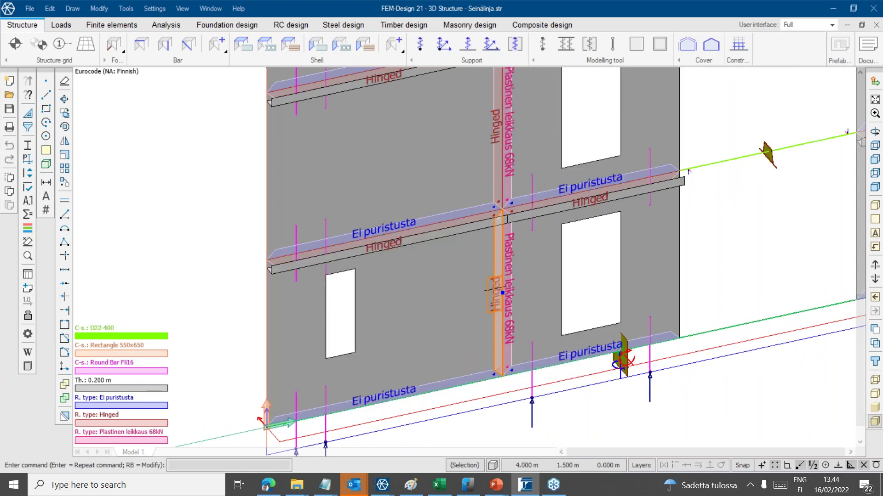
{"action": "scroll", "coordinate": [502, 293], "scroll_direction": "down", "scroll_amount": 2}
{"action": "middle_click_drag", "start_coordinate": [643, 210], "coordinate": [632, 264]}
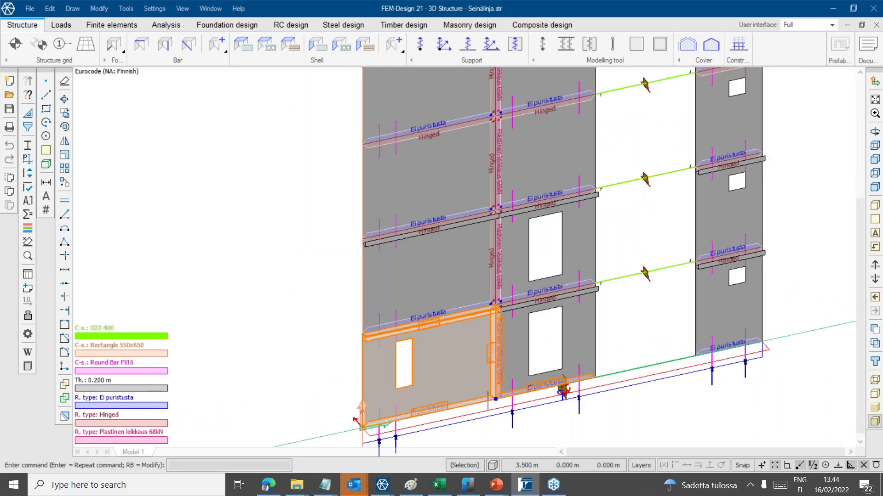
{"action": "left_click", "coordinate": [495, 346]}
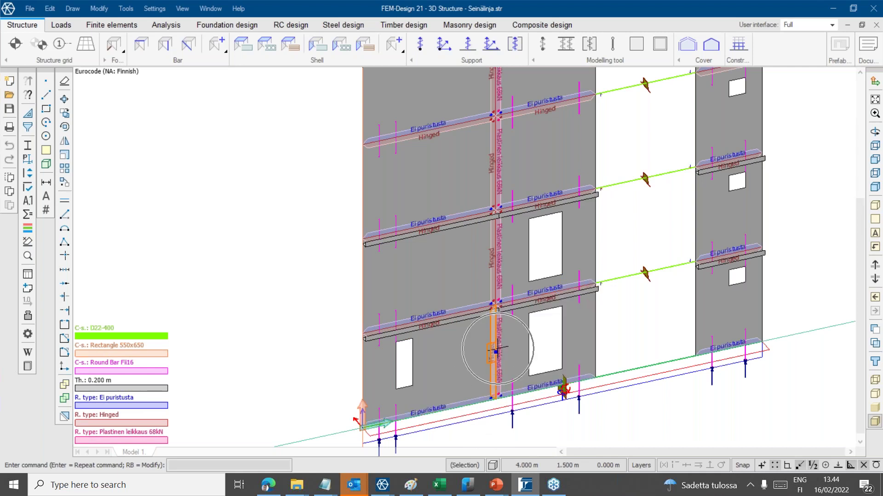
{"action": "scroll", "coordinate": [494, 354], "scroll_direction": "up", "scroll_amount": 2}
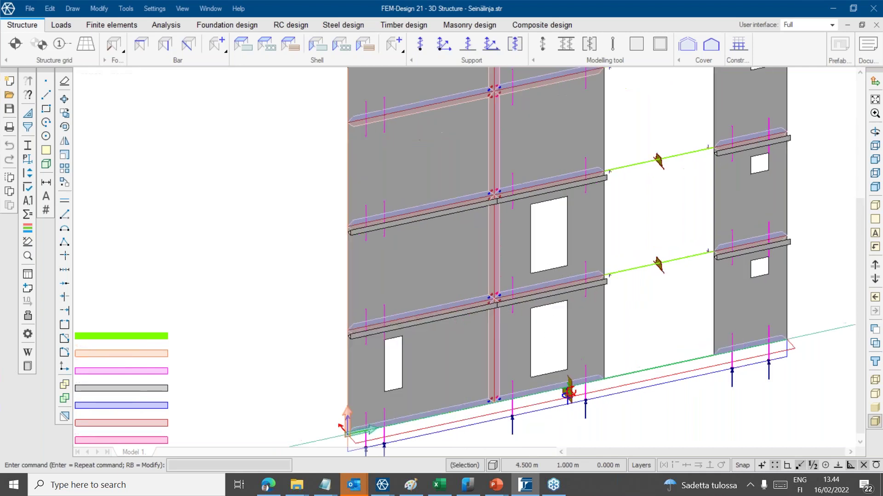
{"action": "scroll", "coordinate": [488, 351], "scroll_direction": "down", "scroll_amount": 2}
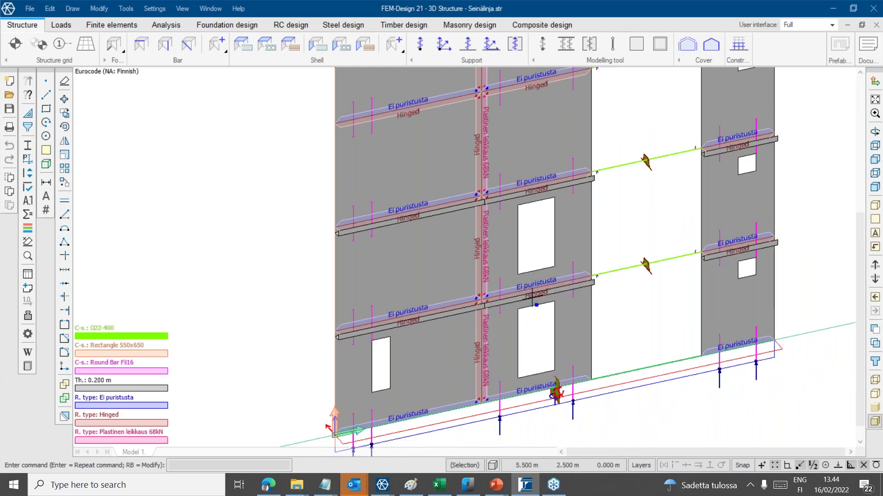
{"action": "scroll", "coordinate": [453, 331], "scroll_direction": "down", "scroll_amount": 1}
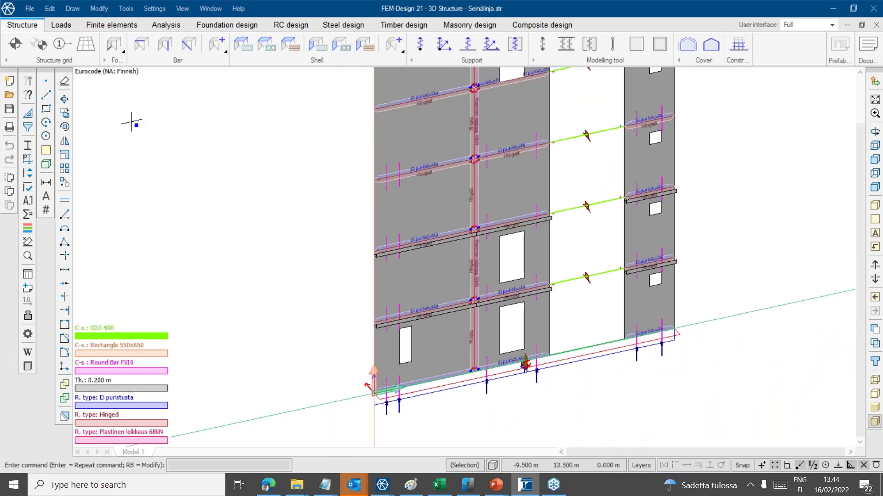
- Display the plastic condition result of the load combination stabiliteetti in the analysis results
{"action": "left_click", "coordinate": [159, 24]}
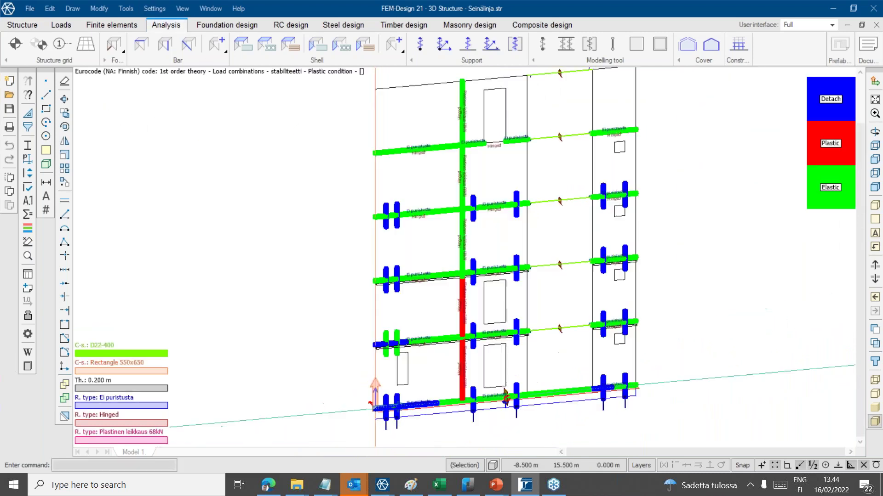
{"action": "middle_click_drag", "start_coordinate": [496, 258], "coordinate": [510, 279], "text": "alt"}
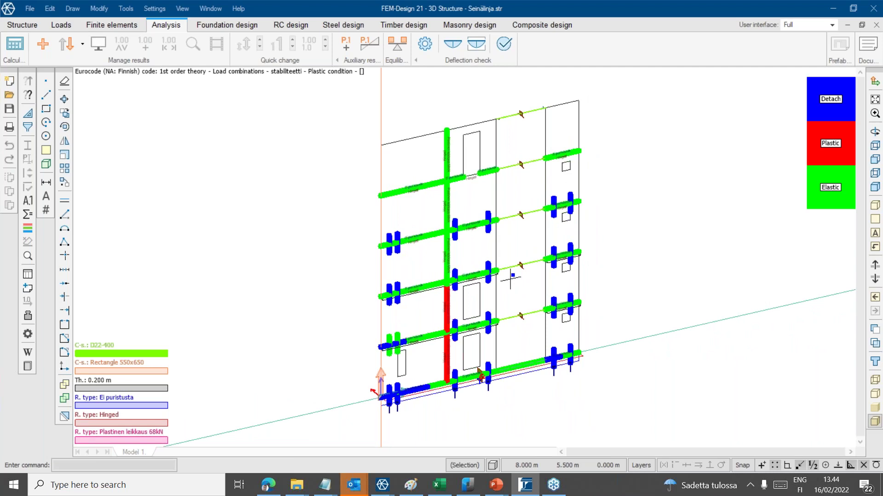
{"action": "left_click", "coordinate": [42, 43]}
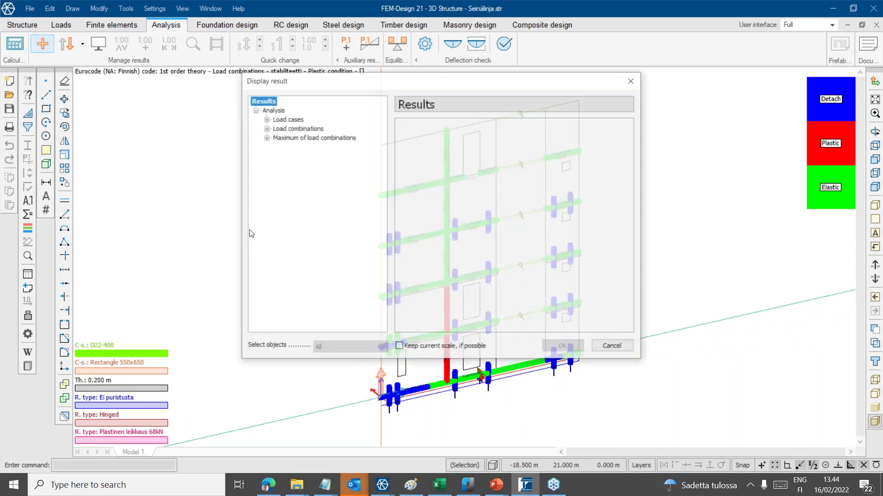
{"action": "left_click", "coordinate": [266, 119]}
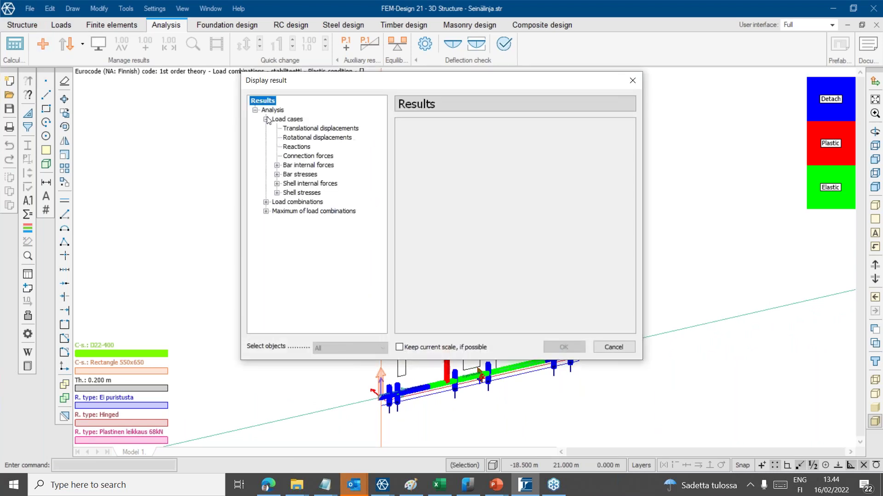
{"action": "left_click", "coordinate": [266, 120]}
{"action": "left_click", "coordinate": [265, 129]}
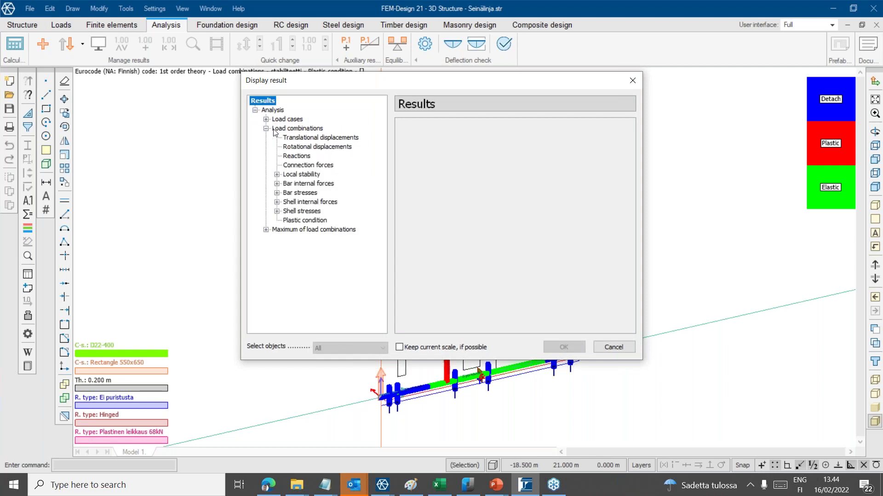
{"action": "left_click", "coordinate": [290, 128]}
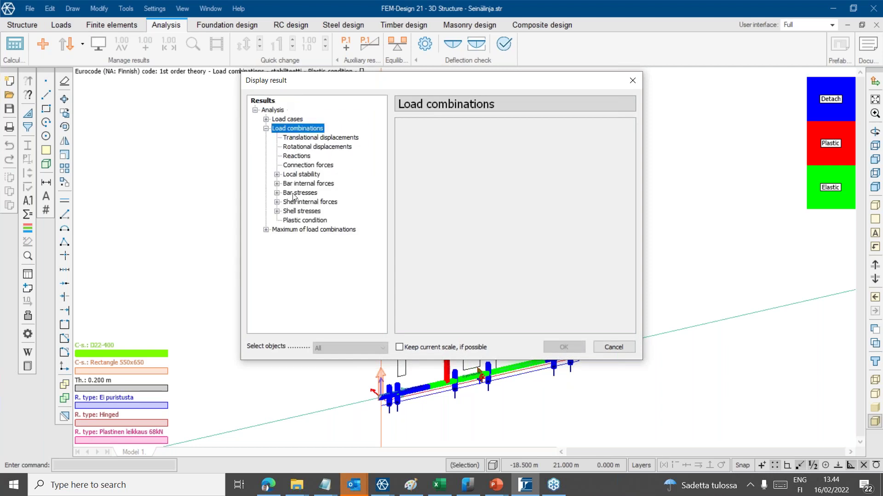
{"action": "left_click", "coordinate": [297, 221]}
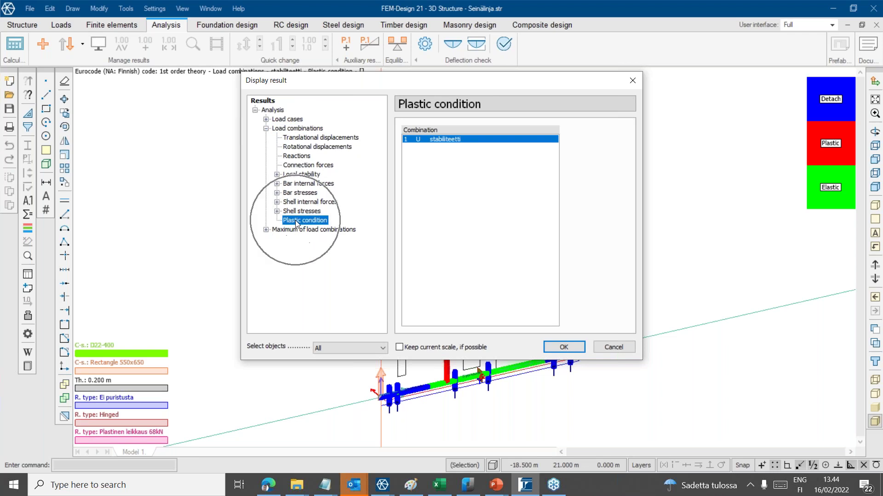
{"action": "left_click", "coordinate": [563, 348]}
- Examine which vertical joints, horizontal joints and tie bars are plastic, elastic or detached in the lower and upper storeys
{"action": "scroll", "coordinate": [470, 364], "scroll_direction": "up", "scroll_amount": 3}
{"action": "scroll", "coordinate": [460, 365], "scroll_direction": "up", "scroll_amount": 1}
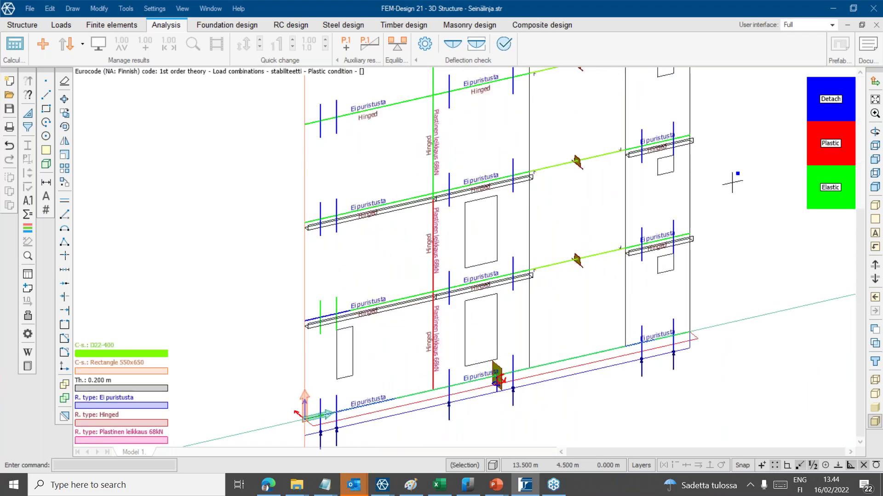
{"action": "key", "text": "ctrl"}
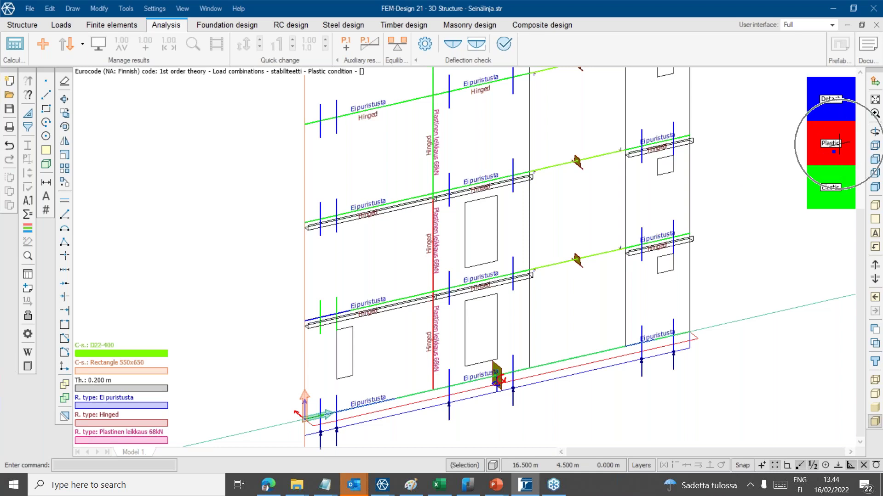
{"action": "scroll", "coordinate": [409, 382], "scroll_direction": "up", "scroll_amount": 2}
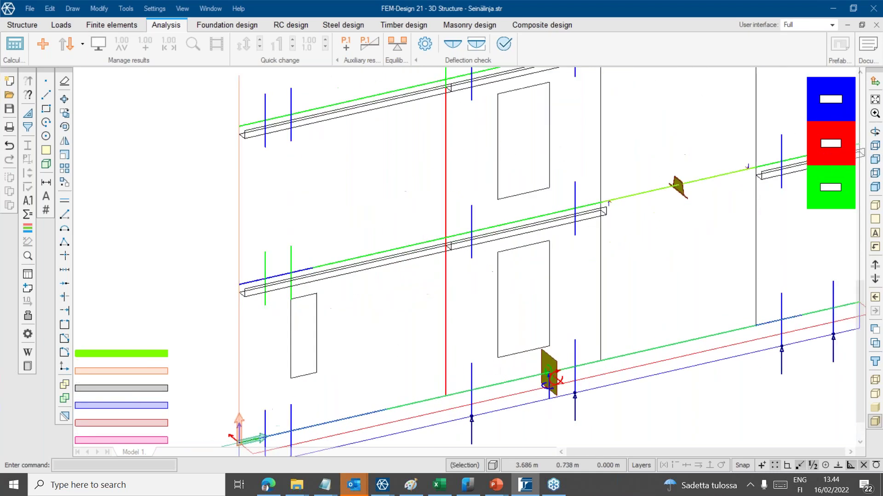
{"action": "left_click", "coordinate": [446, 324]}
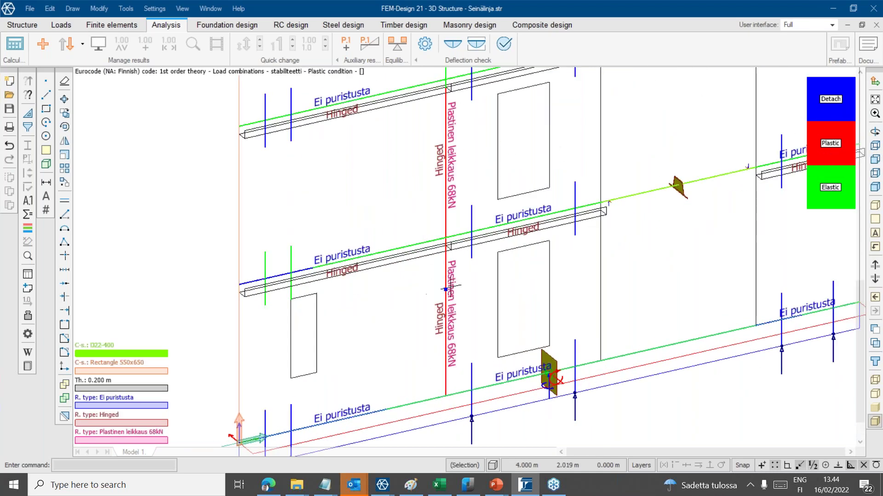
{"action": "left_click", "coordinate": [449, 156]}
{"action": "scroll", "coordinate": [473, 197], "scroll_direction": "up", "scroll_amount": 3}
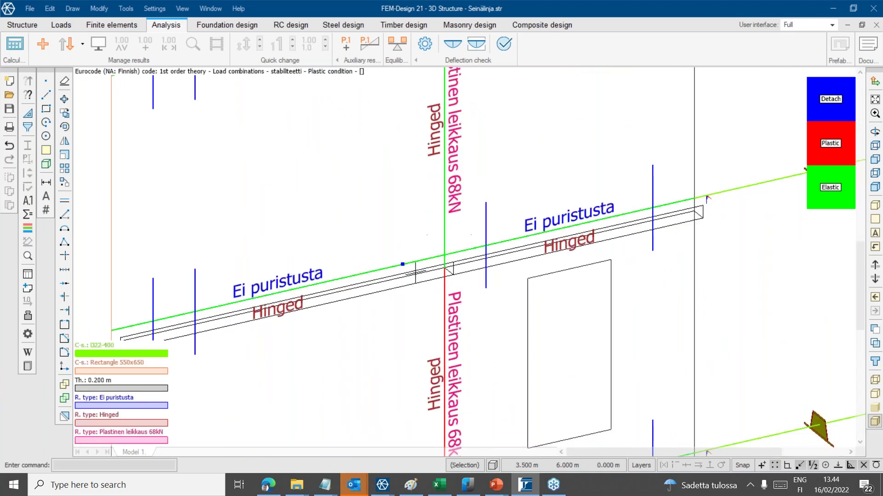
{"action": "scroll", "coordinate": [417, 225], "scroll_direction": "down", "scroll_amount": 3}
{"action": "scroll", "coordinate": [417, 225], "scroll_direction": "down", "scroll_amount": 5}
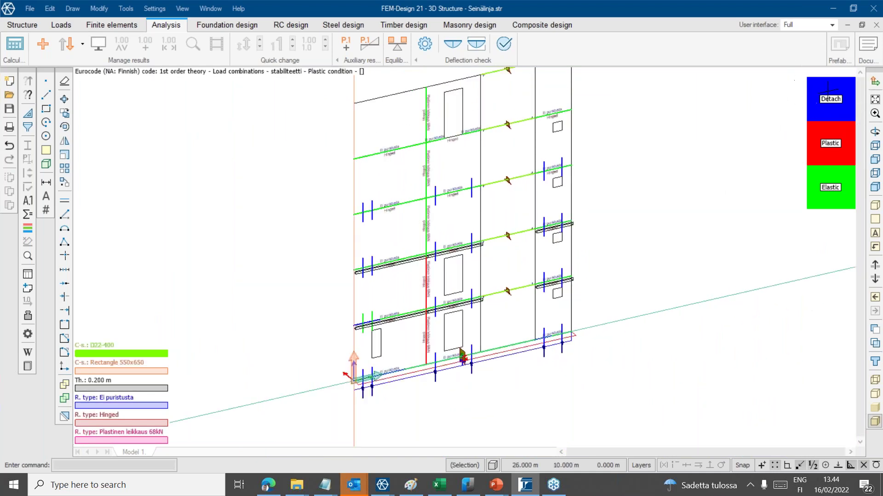
{"action": "scroll", "coordinate": [414, 340], "scroll_direction": "up", "scroll_amount": 4}
{"action": "left_click", "coordinate": [440, 327]}
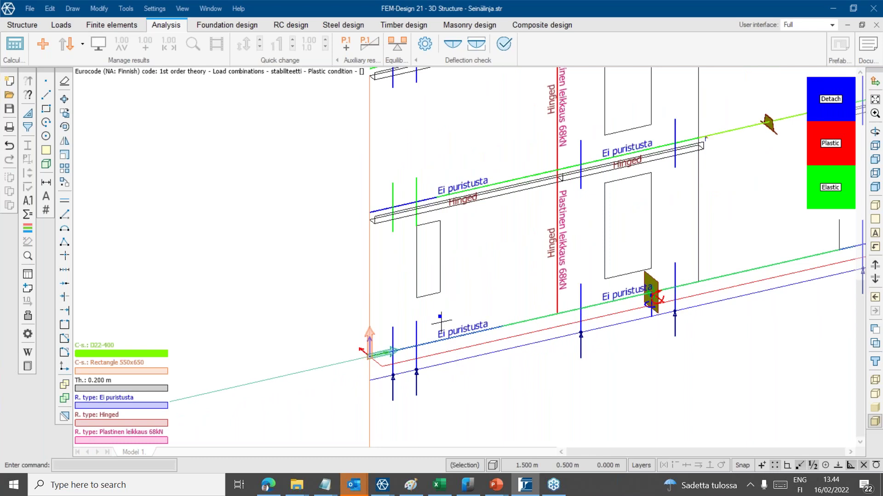
{"action": "scroll", "coordinate": [434, 335], "scroll_direction": "down", "scroll_amount": 6}
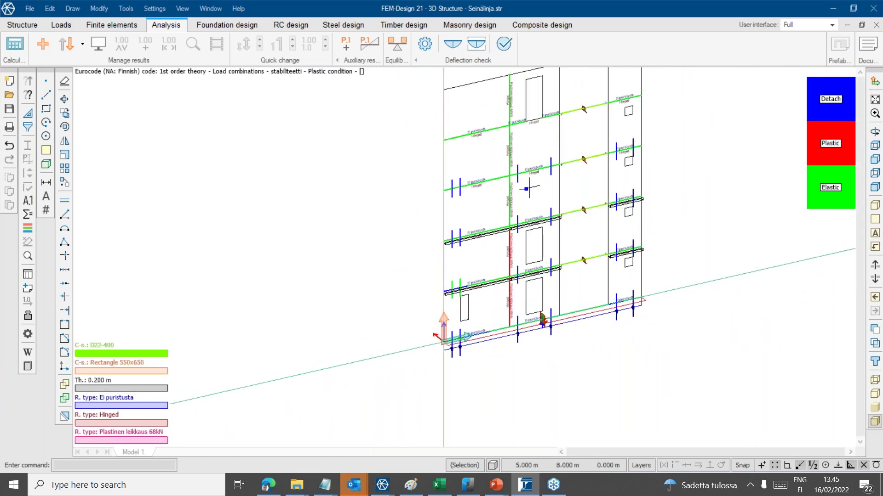
- Increase the pen width of the plastic condition display and check the connection colours on the wall line
{"action": "middle_click_drag", "start_coordinate": [528, 187], "coordinate": [473, 236]}
{"action": "left_click", "coordinate": [98, 44]}
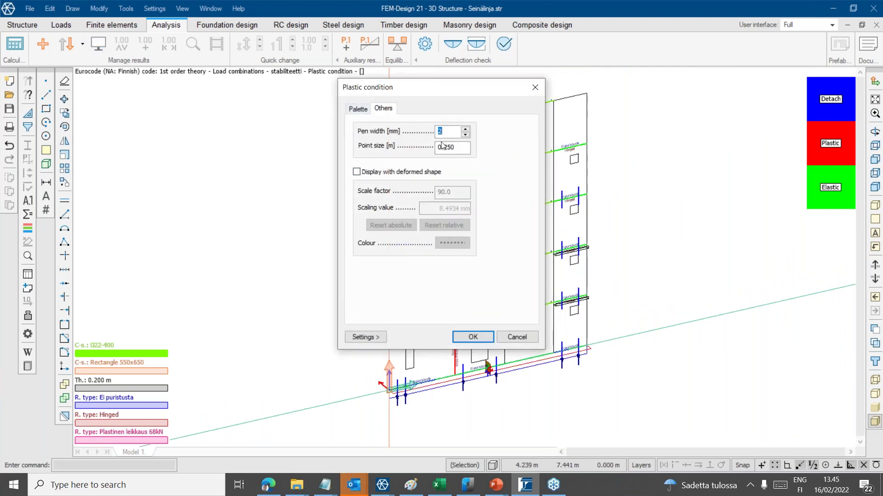
{"action": "left_click", "coordinate": [473, 337]}
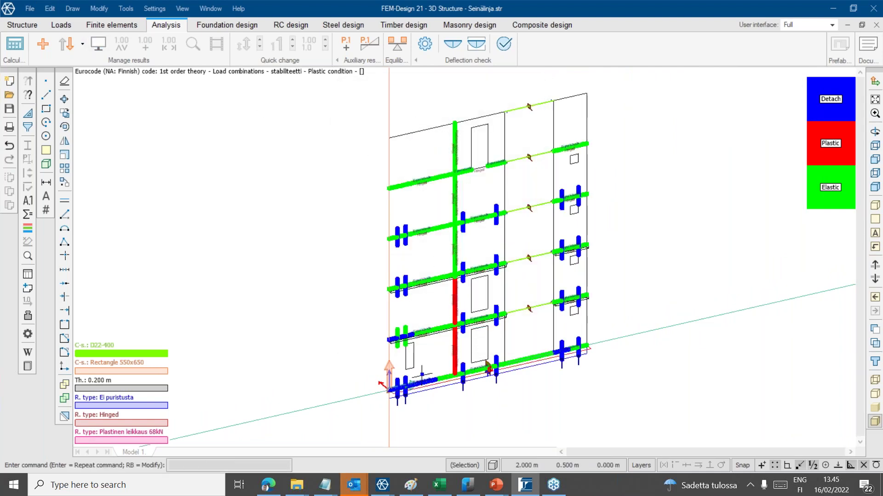
{"action": "scroll", "coordinate": [445, 394], "scroll_direction": "up", "scroll_amount": 3}
{"action": "scroll", "coordinate": [446, 382], "scroll_direction": "down", "scroll_amount": 3}
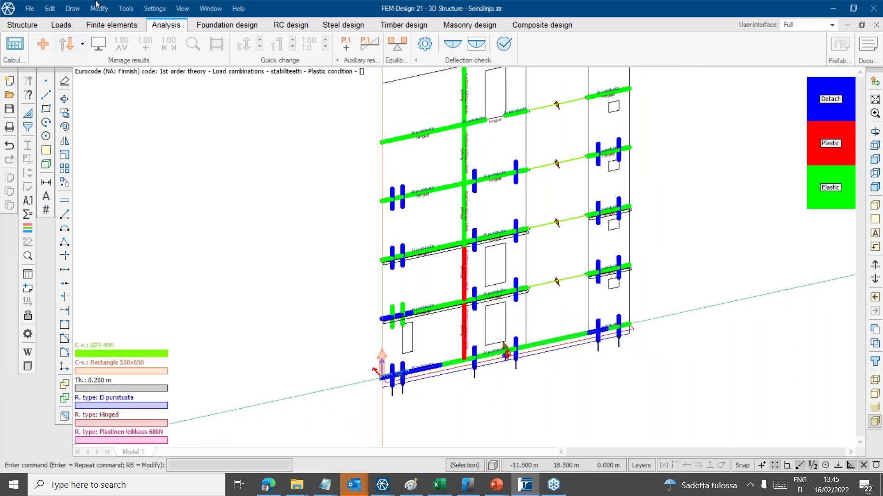
- Turn on the solid display of bar profiles in the structure model and return to the analysis results
{"action": "left_click", "coordinate": [21, 25]}
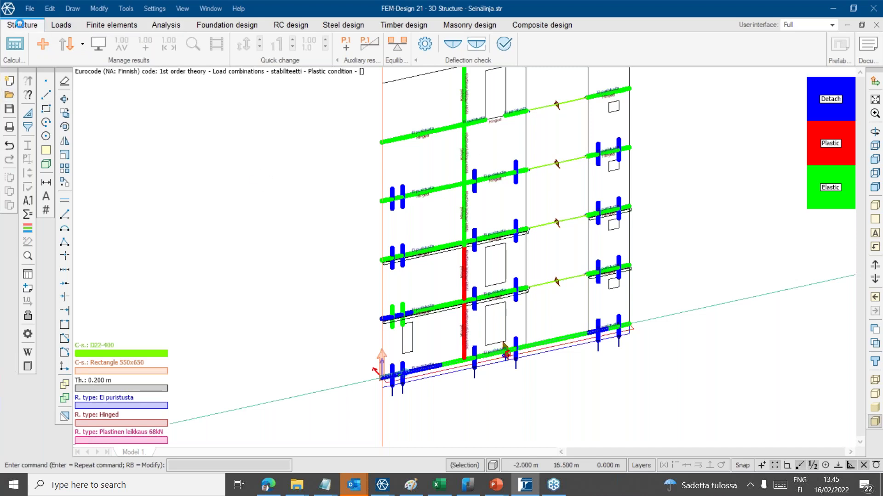
{"action": "left_click", "coordinate": [872, 363]}
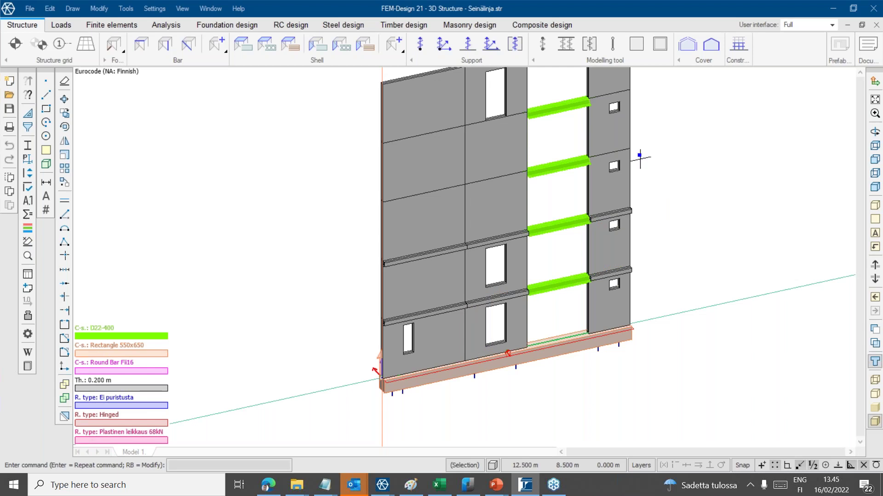
{"action": "middle_click_drag", "start_coordinate": [448, 283], "coordinate": [445, 343]}
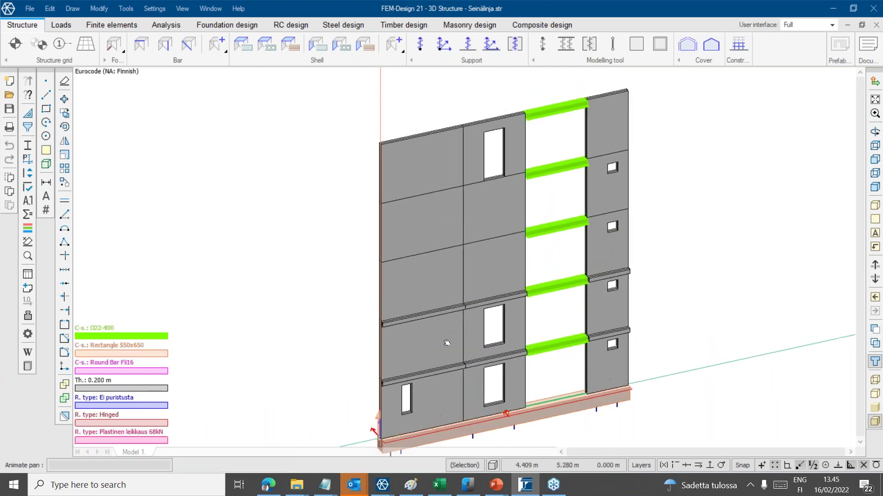
{"action": "middle_click_drag", "start_coordinate": [501, 382], "coordinate": [517, 355]}
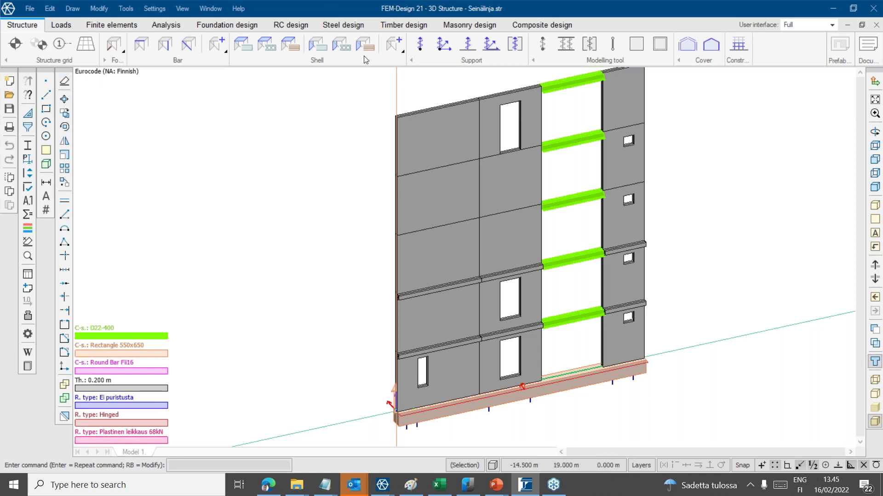
{"action": "left_click", "coordinate": [165, 26]}
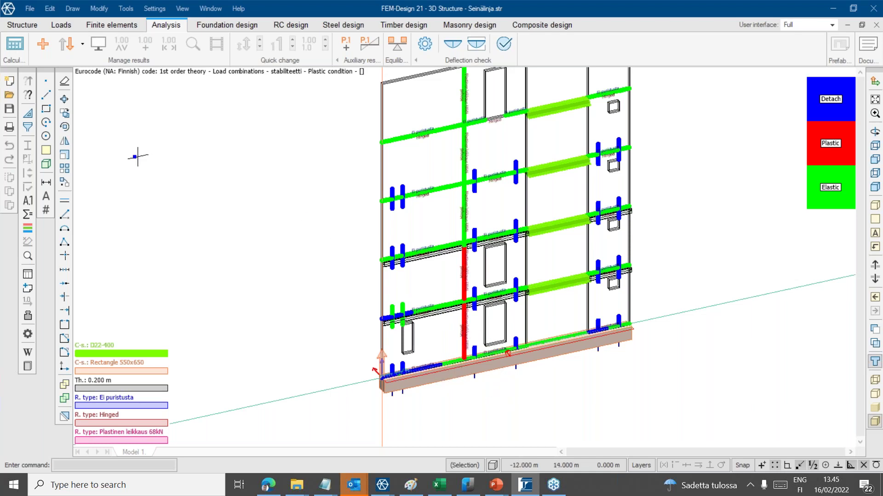
- Display the shell stress Sigma y', membrane of the load combination stabiliteetti as a colour palette
{"action": "left_click", "coordinate": [42, 44]}
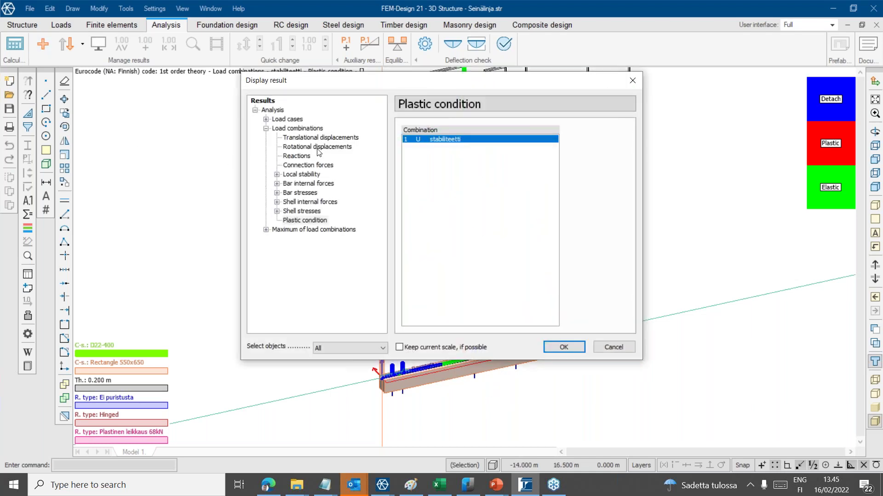
{"action": "left_click", "coordinate": [277, 211]}
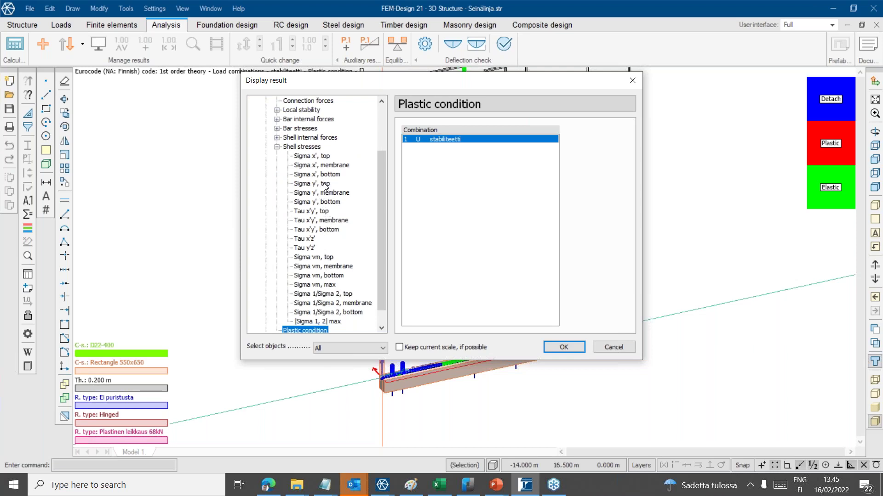
{"action": "left_click", "coordinate": [325, 194]}
{"action": "left_click", "coordinate": [607, 169]}
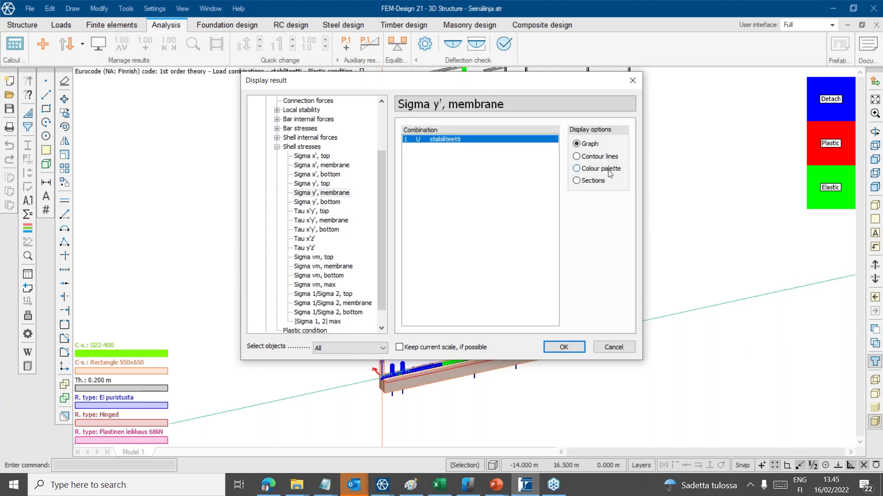
{"action": "left_click", "coordinate": [574, 350]}
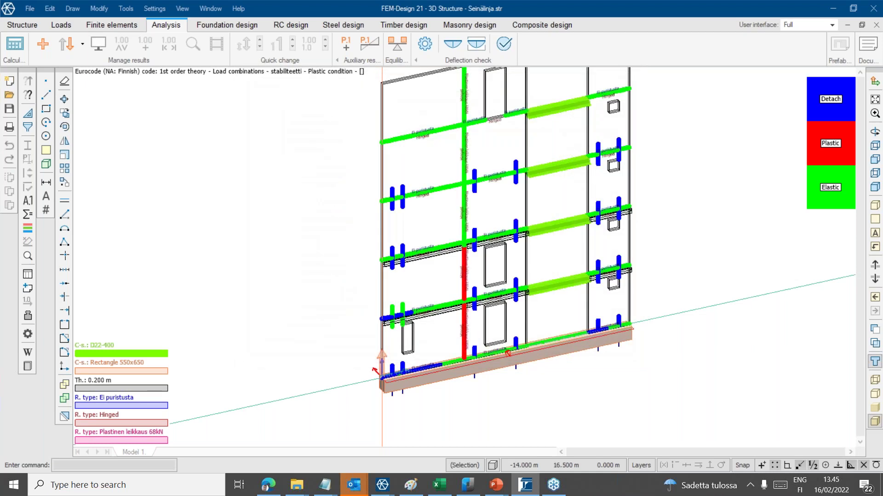
{"action": "left_click", "coordinate": [877, 409]}
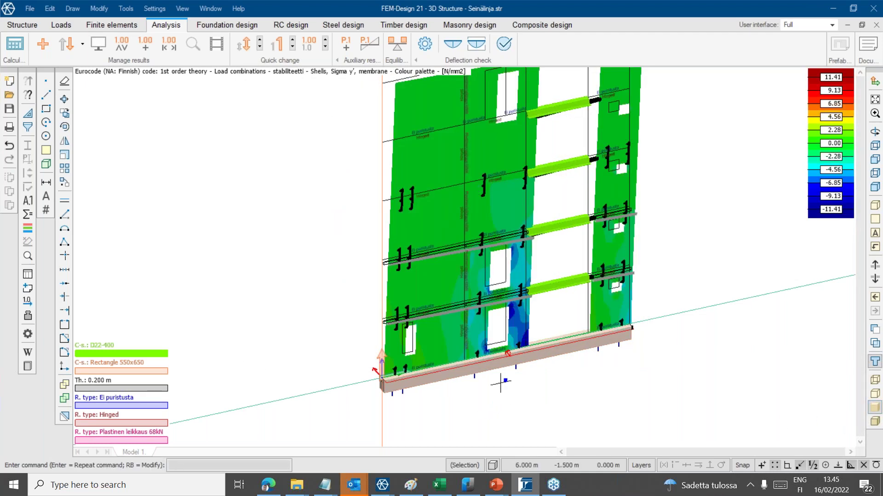
- Increase the scale factor of the deformed shape in the stress colour palette's display settings
{"action": "left_click", "coordinate": [108, 47]}
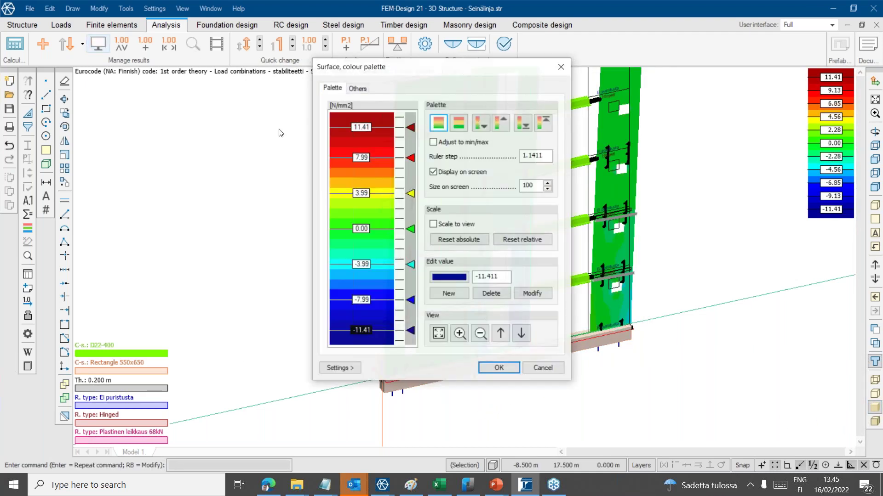
{"action": "left_click", "coordinate": [358, 88]}
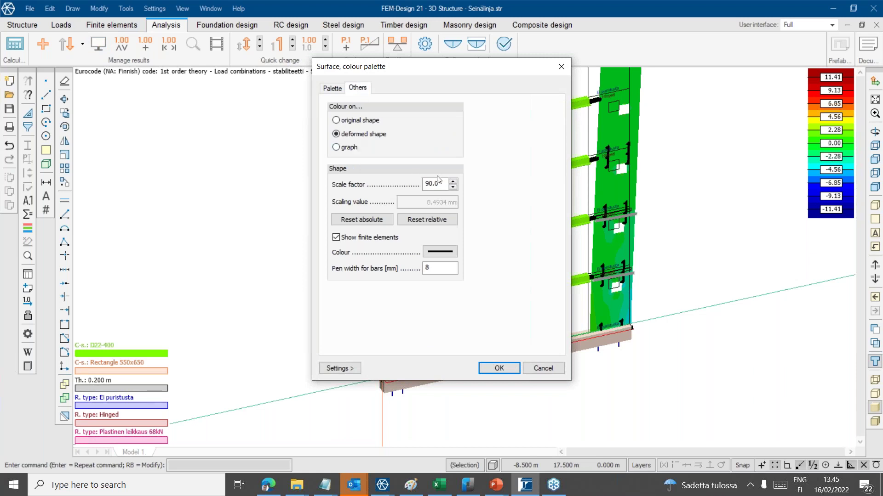
{"action": "key", "text": "Return"}
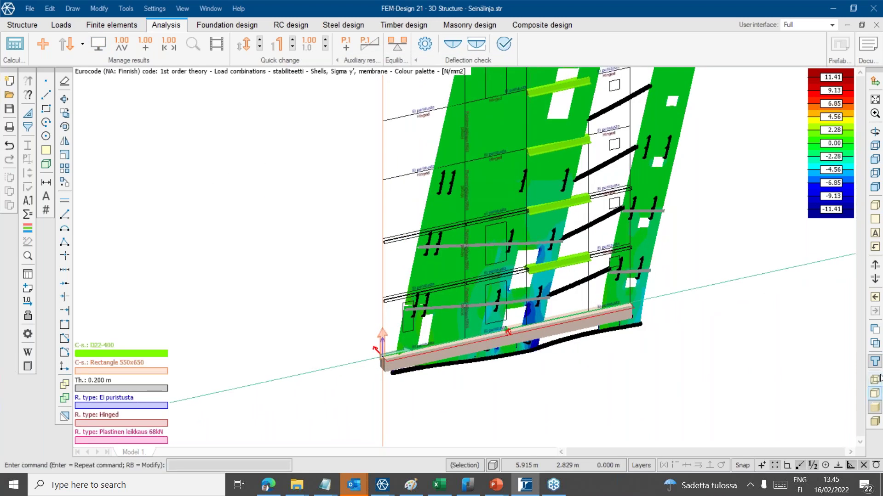
- Examine the membrane stresses and deformed shape around the openings, joints and foundation line of the lower storeys
{"action": "scroll", "coordinate": [404, 363], "scroll_direction": "up", "scroll_amount": 5}
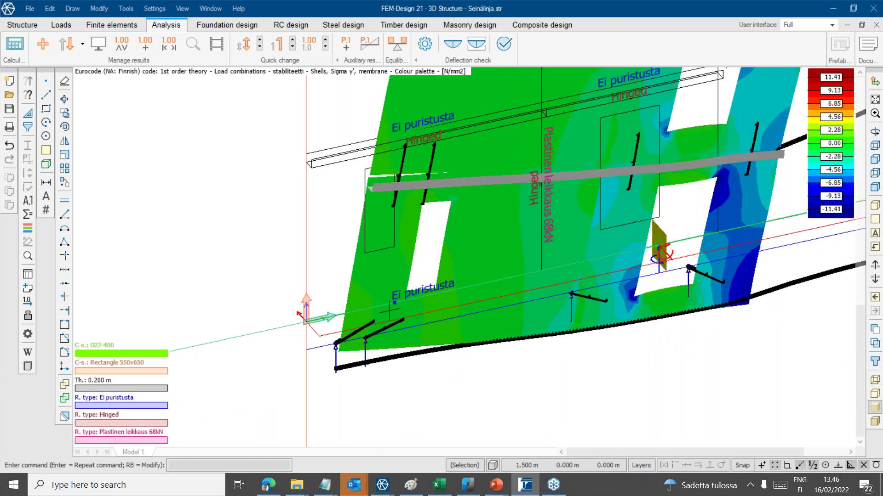
{"action": "key", "text": "ctrl"}
{"action": "key", "text": "ctrl"}
{"action": "key", "text": "ctrl"}
{"action": "middle_click_drag", "start_coordinate": [449, 227], "coordinate": [440, 288]}
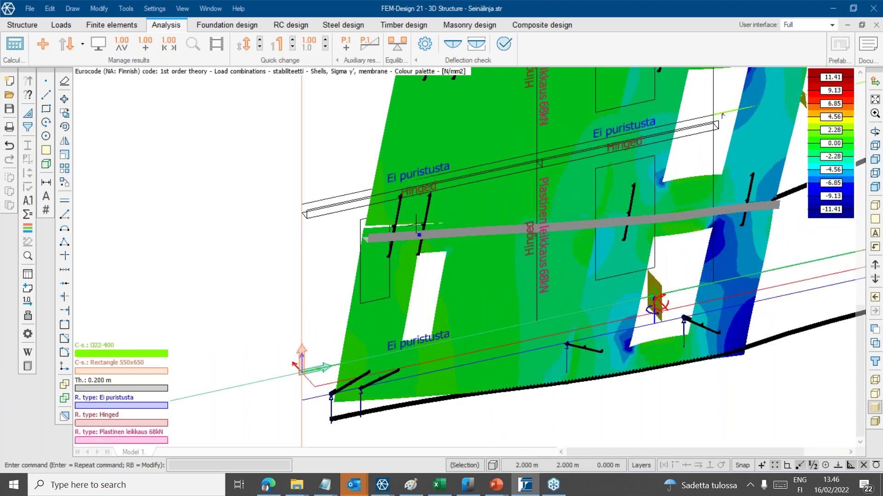
{"action": "scroll", "coordinate": [416, 224], "scroll_direction": "up", "scroll_amount": 5}
{"action": "scroll", "coordinate": [394, 218], "scroll_direction": "down", "scroll_amount": 6}
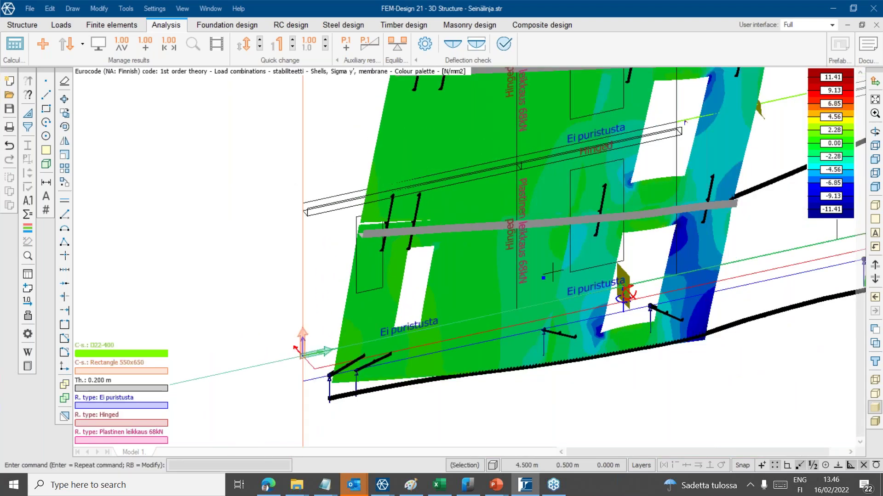
{"action": "scroll", "coordinate": [516, 289], "scroll_direction": "down", "scroll_amount": 7}
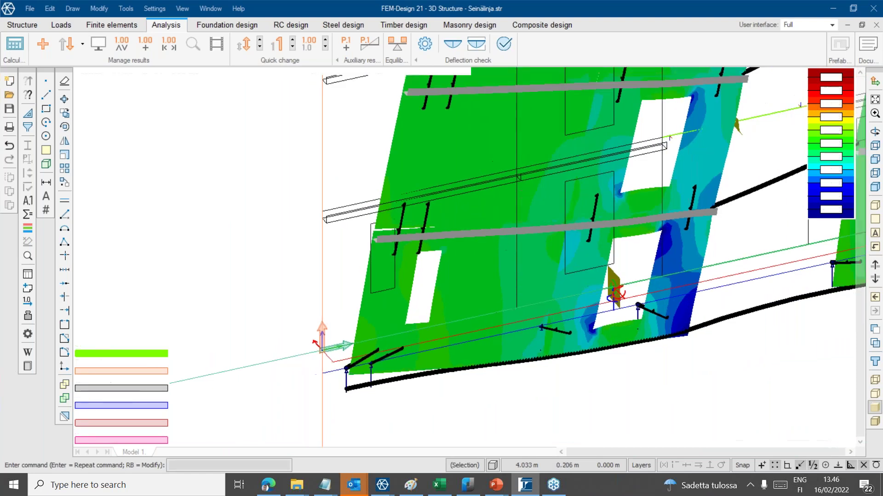
{"action": "middle_click_drag", "start_coordinate": [651, 317], "coordinate": [510, 455], "text": "alt"}
{"action": "middle_click_drag", "start_coordinate": [511, 414], "coordinate": [540, 339], "text": "alt"}
{"action": "scroll", "coordinate": [540, 338], "scroll_direction": "down", "scroll_amount": 4}
{"action": "key", "text": "ctrl"}
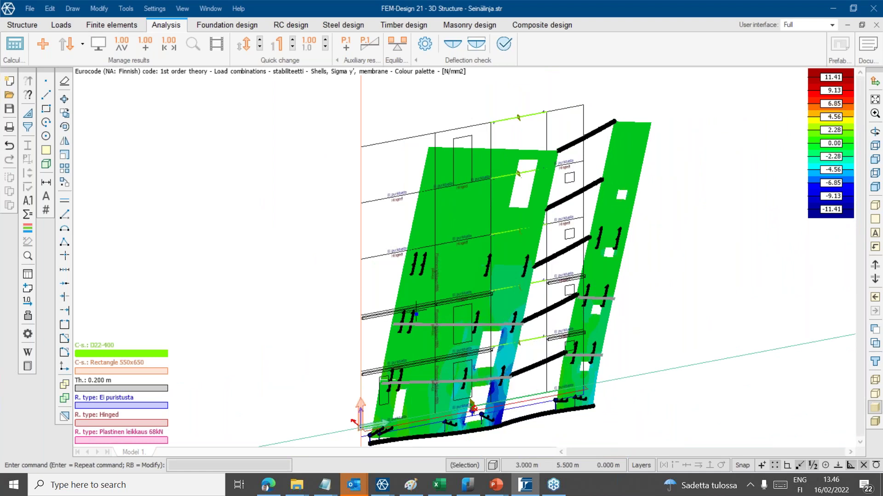
{"action": "left_click", "coordinate": [42, 44]}
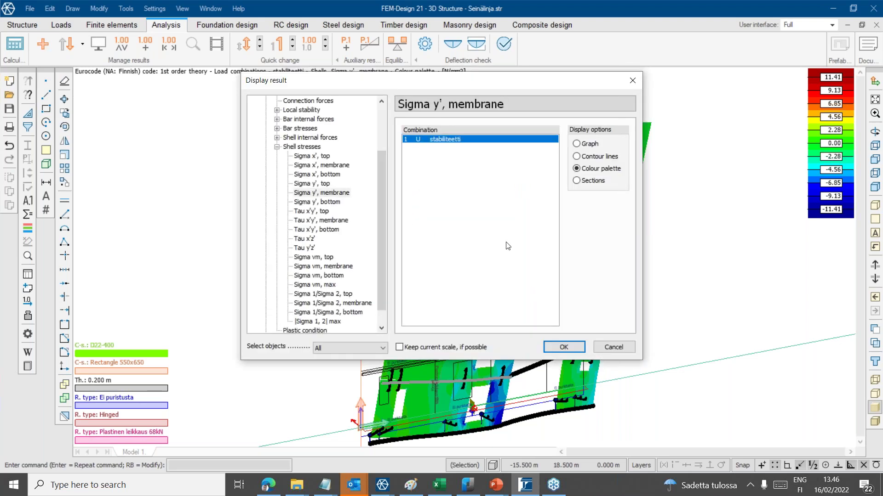
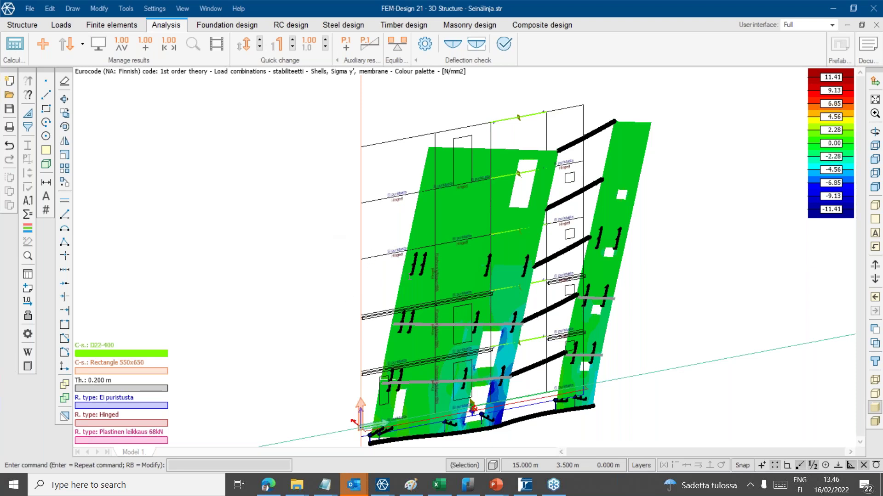
{"action": "mouse_move", "coordinate": [752, 316]}
{"action": "left_mouse_down"}
{"action": "mouse_move", "coordinate": [737, 307]}
{"action": "mouse_move", "coordinate": [735, 317]}
{"action": "left_mouse_up"}
{"action": "middle_click_drag", "start_coordinate": [725, 396], "coordinate": [733, 335]}
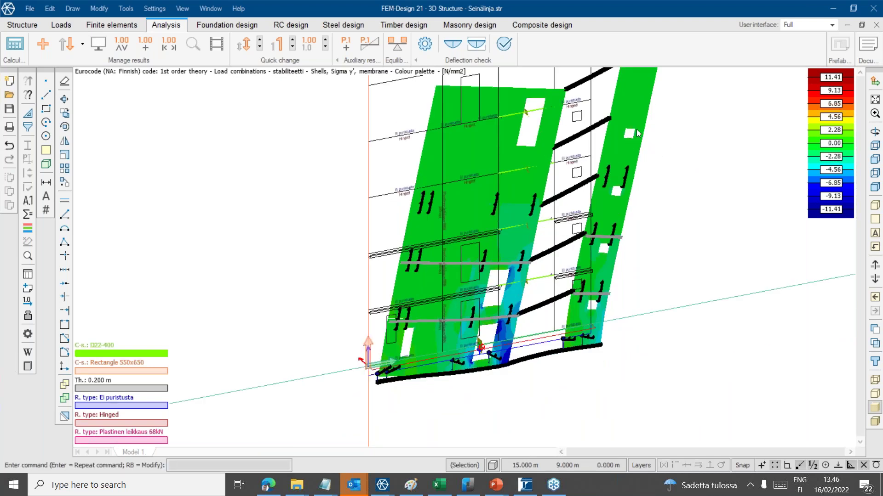
{"action": "scroll", "coordinate": [381, 409], "scroll_direction": "up", "scroll_amount": 2}
{"action": "scroll", "coordinate": [381, 386], "scroll_direction": "up", "scroll_amount": 2}
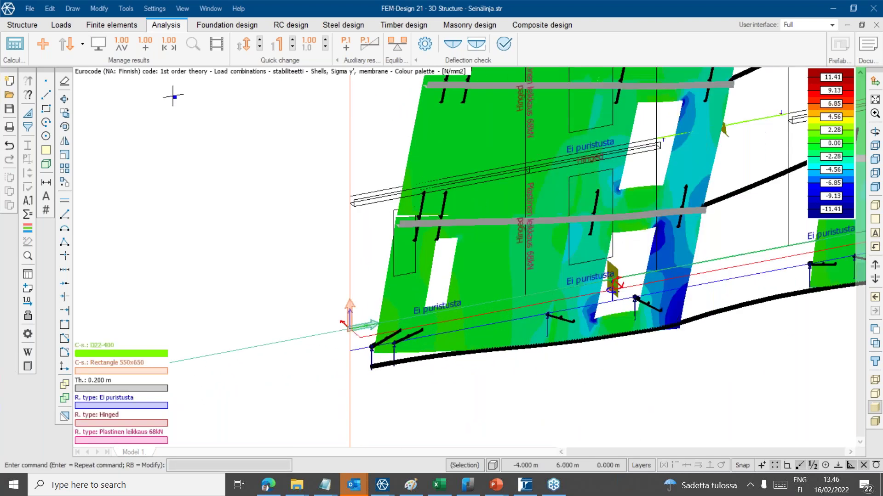
- Display the connection forces of the load combination stabiliteetti
{"action": "left_click", "coordinate": [42, 44]}
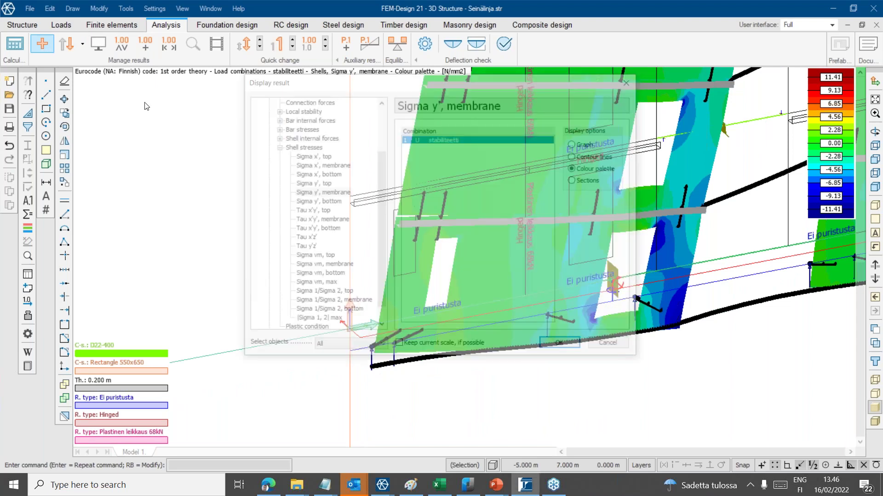
{"action": "scroll", "coordinate": [322, 158], "scroll_direction": "up", "scroll_amount": 3}
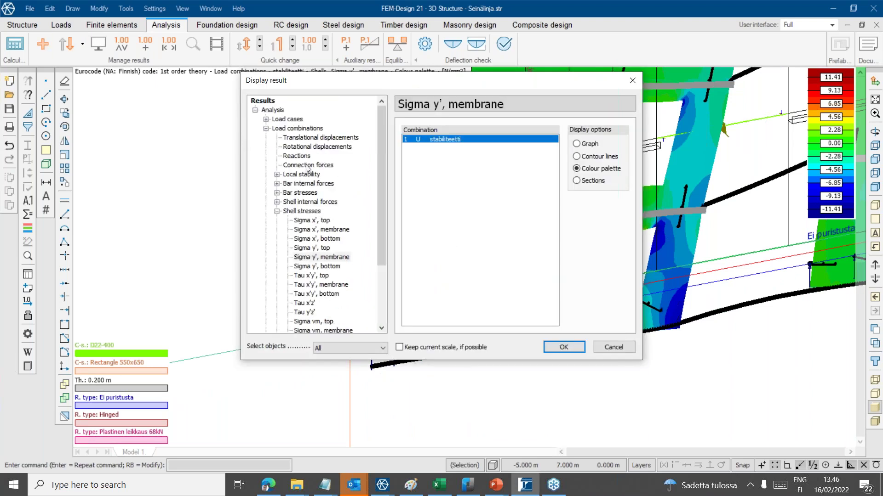
{"action": "left_click", "coordinate": [307, 165]}
{"action": "left_click", "coordinate": [562, 348]}
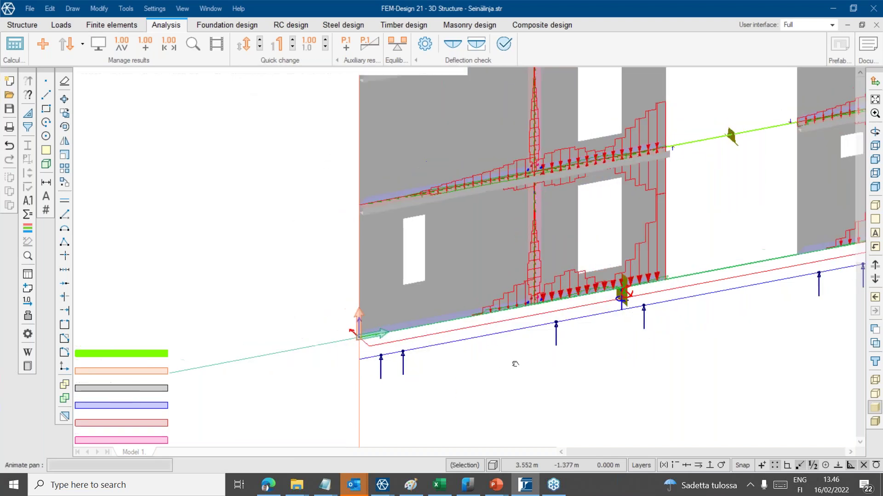
- Examine the connection forces along the foundation joint, the first-storey horizontal joint and the vertical joint of the wall line
{"action": "middle_click_drag", "start_coordinate": [515, 364], "coordinate": [544, 367]}
{"action": "middle_click_drag", "start_coordinate": [532, 423], "coordinate": [564, 326], "text": "alt"}
{"action": "scroll", "coordinate": [564, 309], "scroll_direction": "up", "scroll_amount": 4}
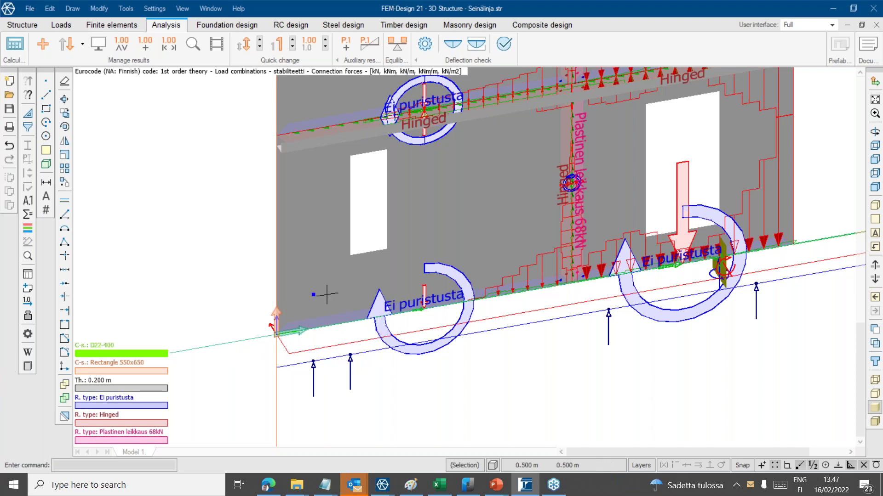
{"action": "mouse_move", "coordinate": [539, 342]}
{"action": "middle_mouse_down"}
{"action": "mouse_move", "coordinate": [528, 365]}
{"action": "mouse_move", "coordinate": [530, 354]}
{"action": "middle_mouse_up"}
{"action": "scroll", "coordinate": [533, 347], "scroll_direction": "down", "scroll_amount": 2}
{"action": "middle_click_drag", "start_coordinate": [535, 288], "coordinate": [572, 331]}
{"action": "scroll", "coordinate": [443, 289], "scroll_direction": "up", "scroll_amount": 5}
{"action": "key", "text": "ctrl"}
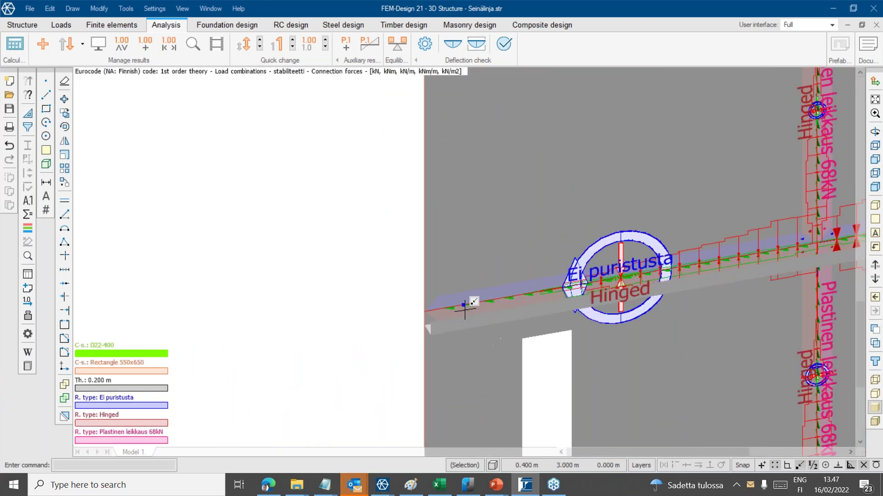
{"action": "scroll", "coordinate": [465, 309], "scroll_direction": "down", "scroll_amount": 5}
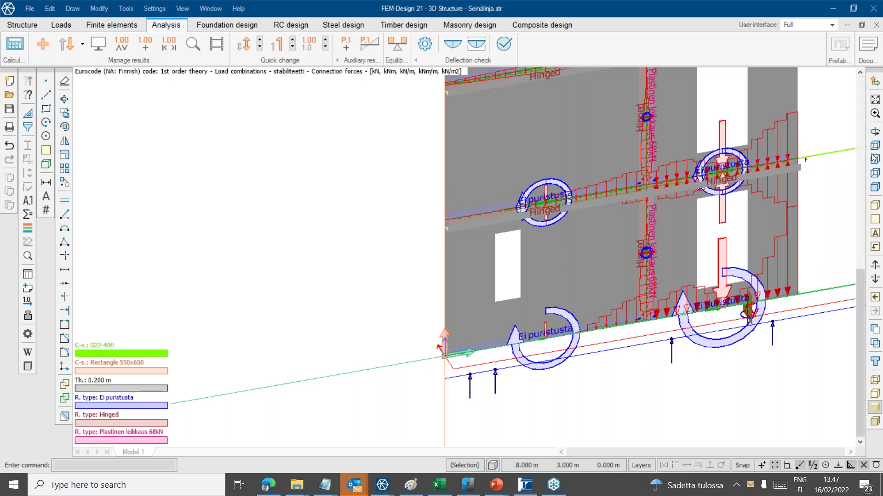
{"action": "middle_click_drag", "start_coordinate": [641, 343], "coordinate": [504, 351]}
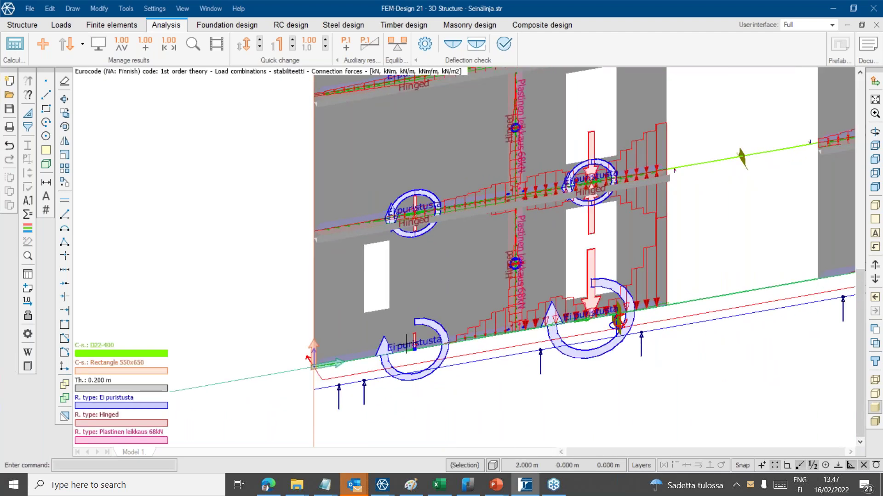
{"action": "mouse_move", "coordinate": [394, 346]}
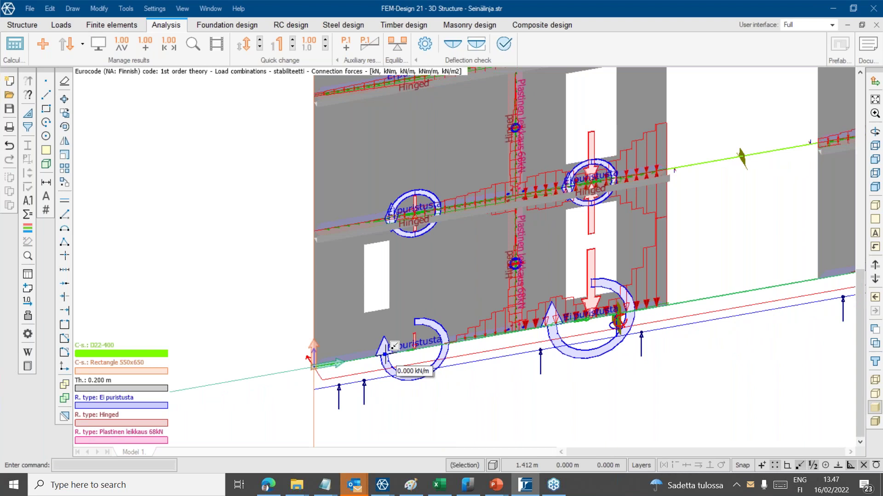
- Check the tie bars and point supports at the base of the left wall in the structure model and return to the analysis results
{"action": "left_click", "coordinate": [23, 24]}
{"action": "scroll", "coordinate": [354, 301], "scroll_direction": "up", "scroll_amount": 3}
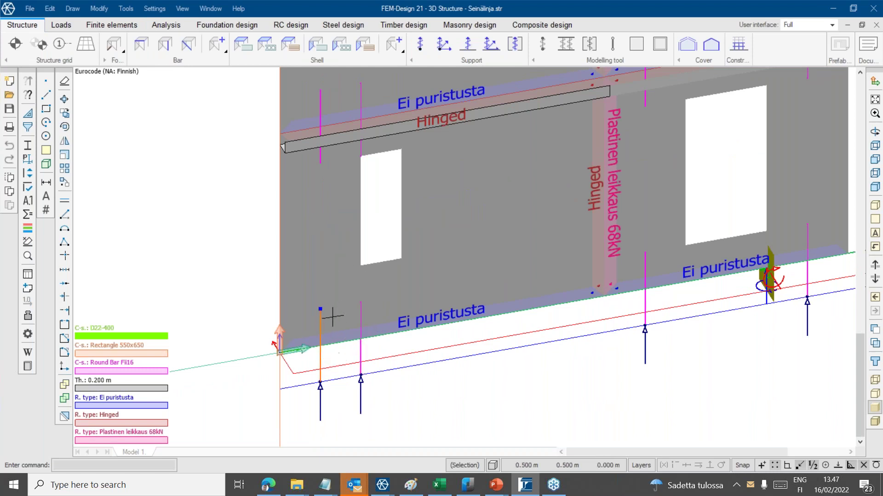
{"action": "left_click", "coordinate": [352, 268]}
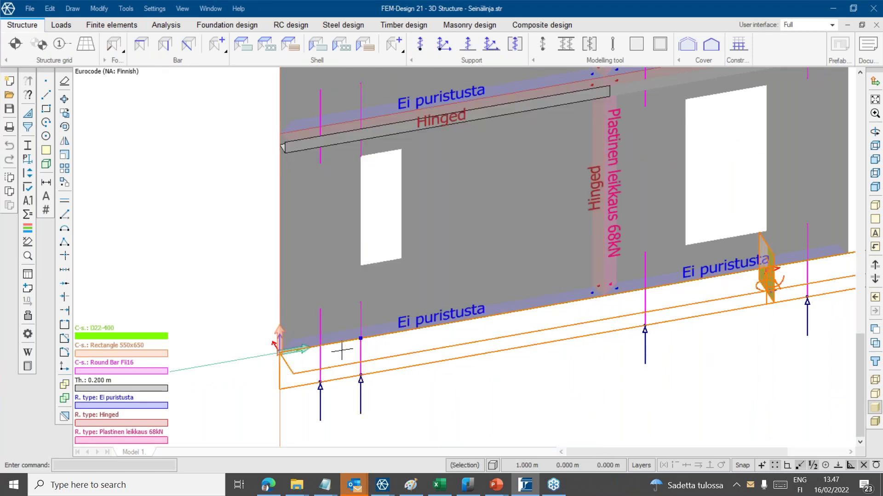
{"action": "scroll", "coordinate": [492, 332], "scroll_direction": "down", "scroll_amount": 3}
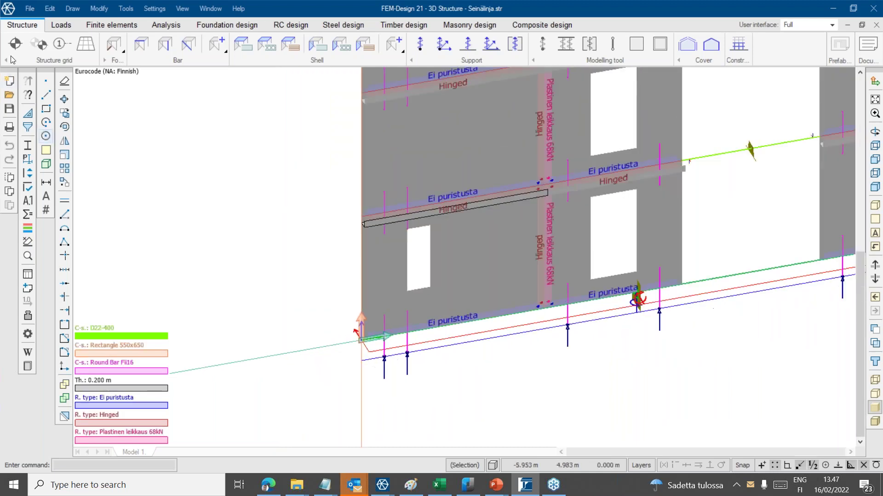
{"action": "left_click", "coordinate": [166, 25]}
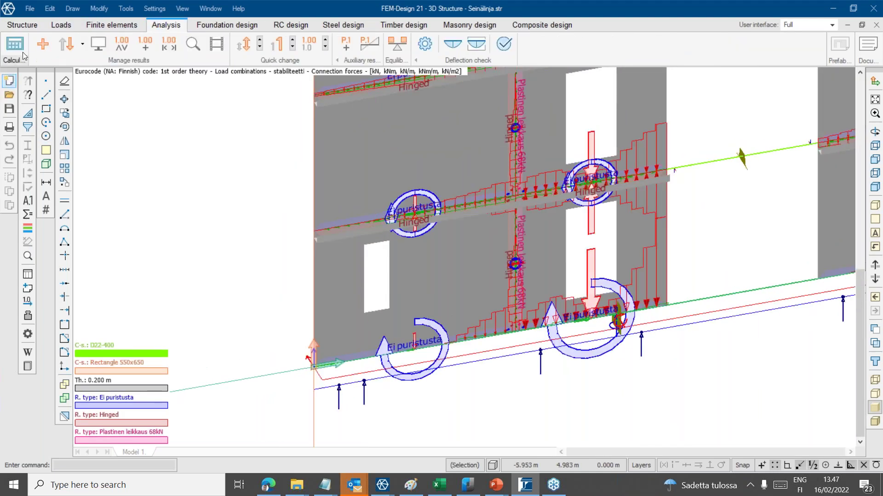
- Display the local stability result Overturning of walls for the load combination stabiliteetti
{"action": "left_click", "coordinate": [43, 44]}
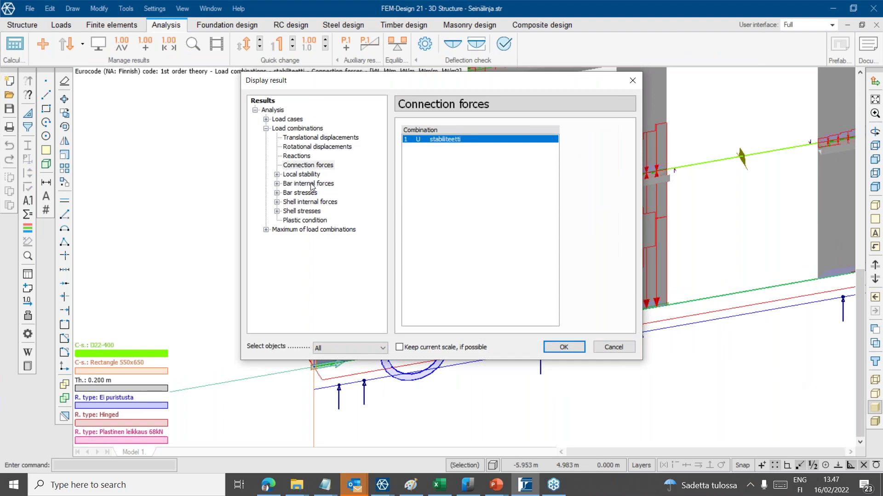
{"action": "left_click", "coordinate": [277, 174]}
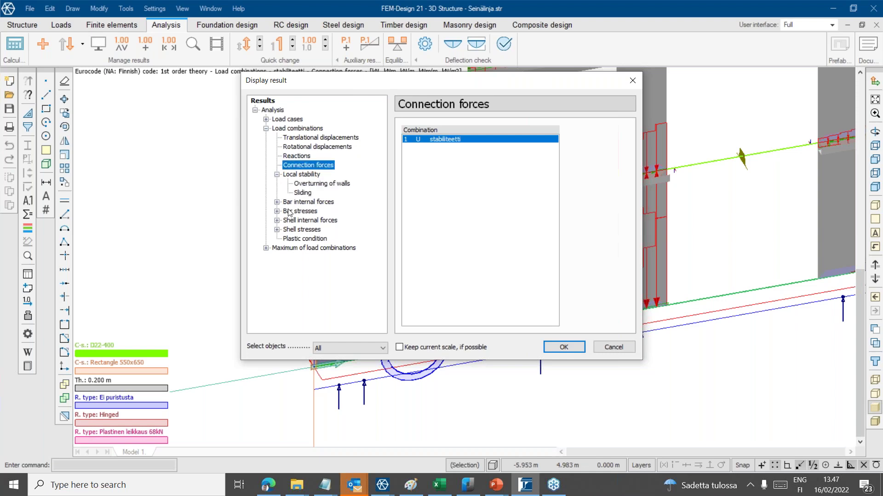
{"action": "left_click", "coordinate": [306, 184]}
{"action": "left_click", "coordinate": [564, 347]}
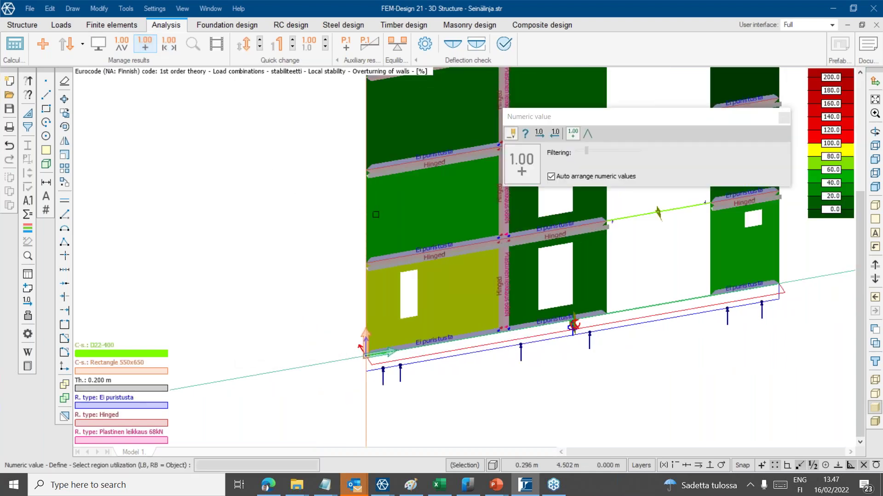
- Place numeric overturning utilisation values on the lowest wall of the left strip and the two lowest walls of the right strip
{"action": "key", "text": "ctrl"}
{"action": "key", "text": "ctrl"}
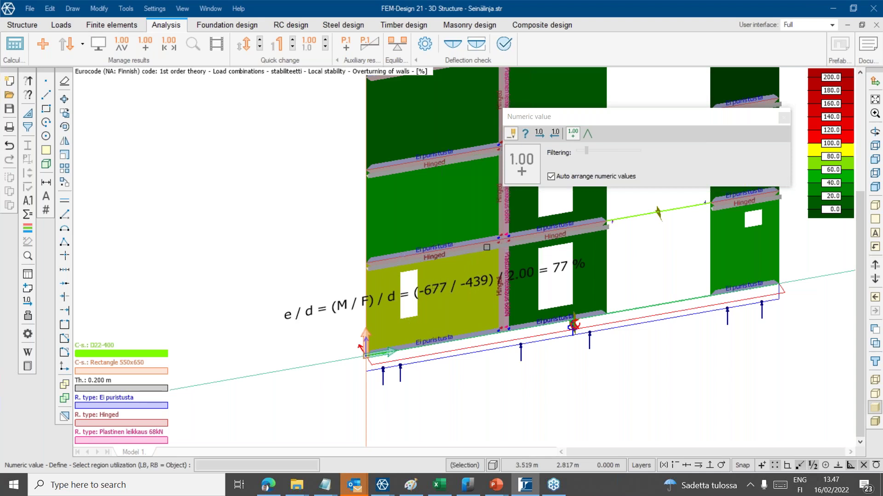
{"action": "key", "text": "ctrl"}
{"action": "middle_click_drag", "start_coordinate": [514, 402], "coordinate": [471, 425]}
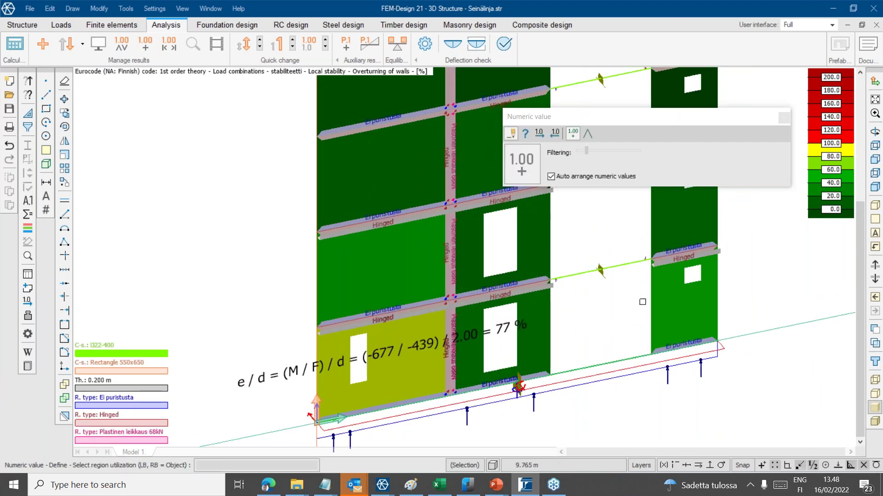
{"action": "middle_click_drag", "start_coordinate": [642, 302], "coordinate": [546, 320]}
{"action": "left_click", "coordinate": [452, 341]}
{"action": "left_click", "coordinate": [455, 250]}
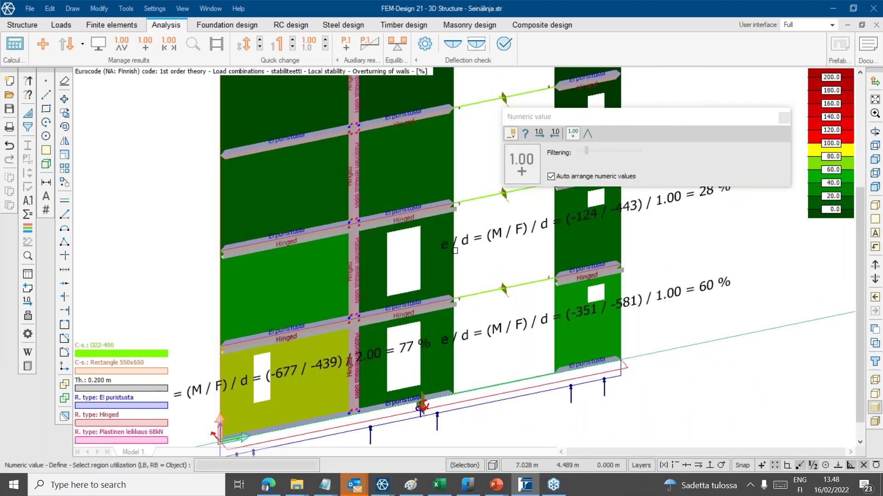
- Place the numeric overturning utilisation value on the second-lowest wall of the left strip
{"action": "left_click", "coordinate": [310, 323]}
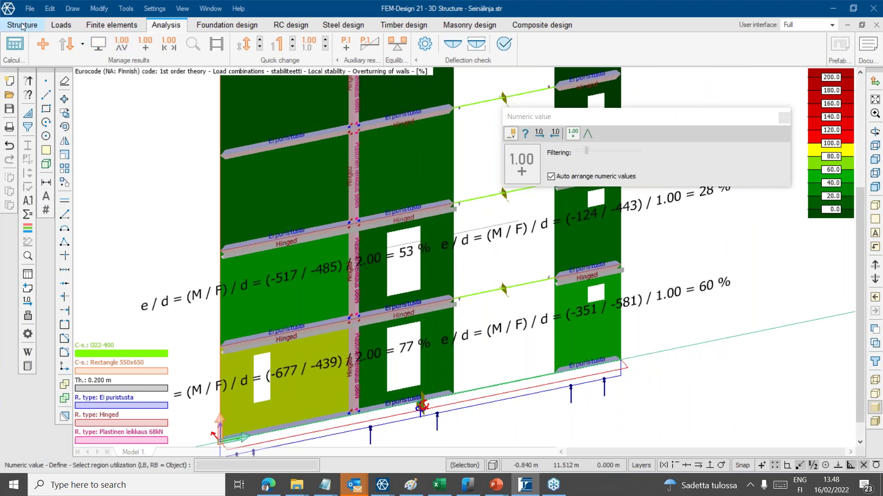
{"action": "left_click", "coordinate": [29, 9]}
{"action": "left_click", "coordinate": [40, 36]}
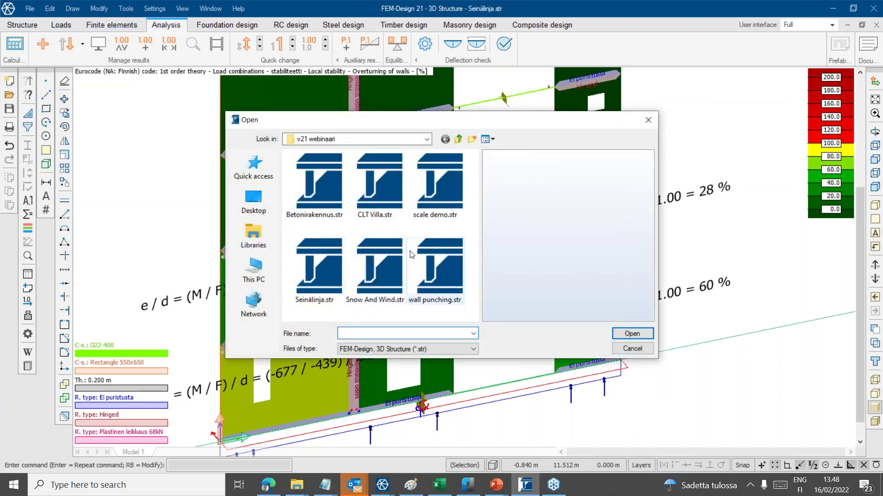
{"action": "key", "text": "Escape"}
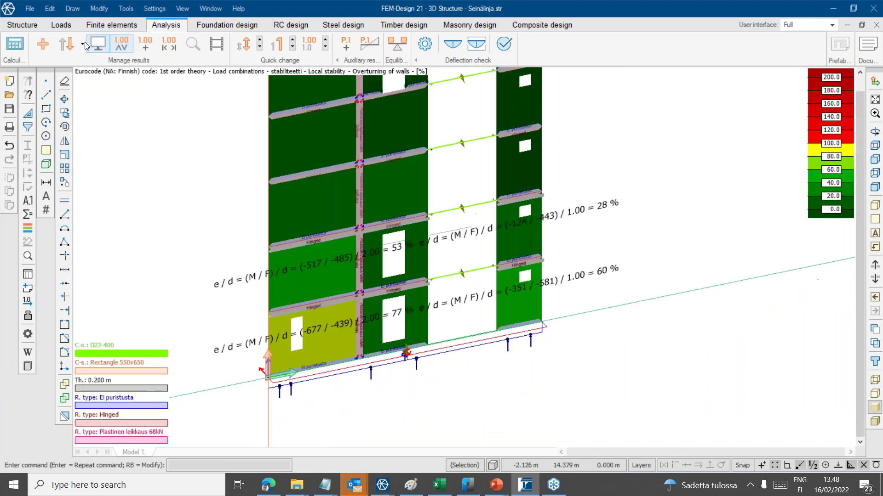
- Display the shell stress result Sigma y', membrane for the load combination stabiliteetti
{"action": "left_click", "coordinate": [43, 43]}
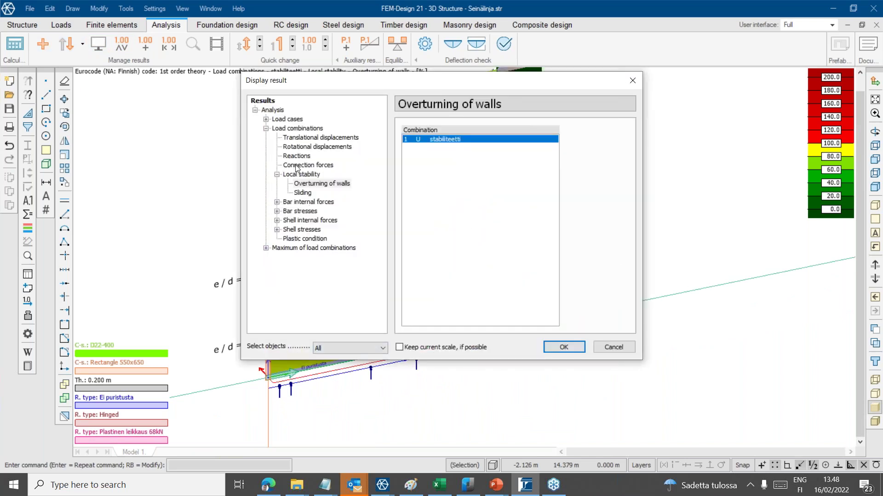
{"action": "left_click", "coordinate": [277, 221]}
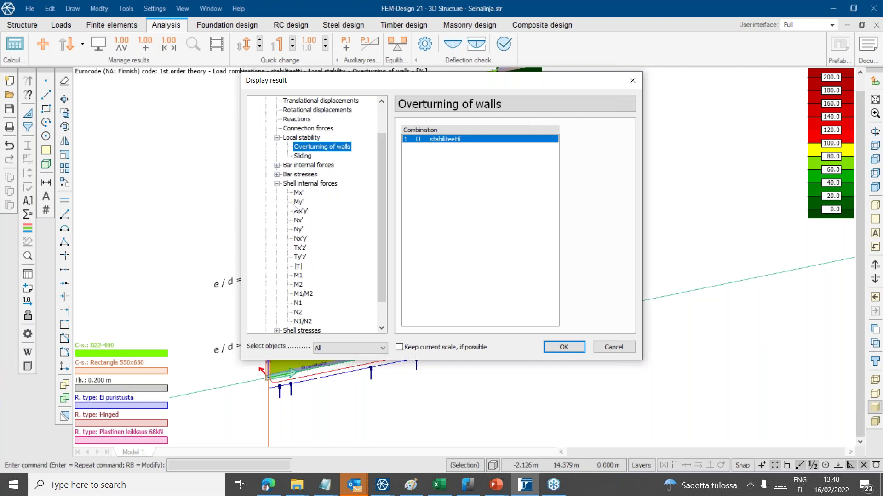
{"action": "left_click", "coordinate": [276, 184]}
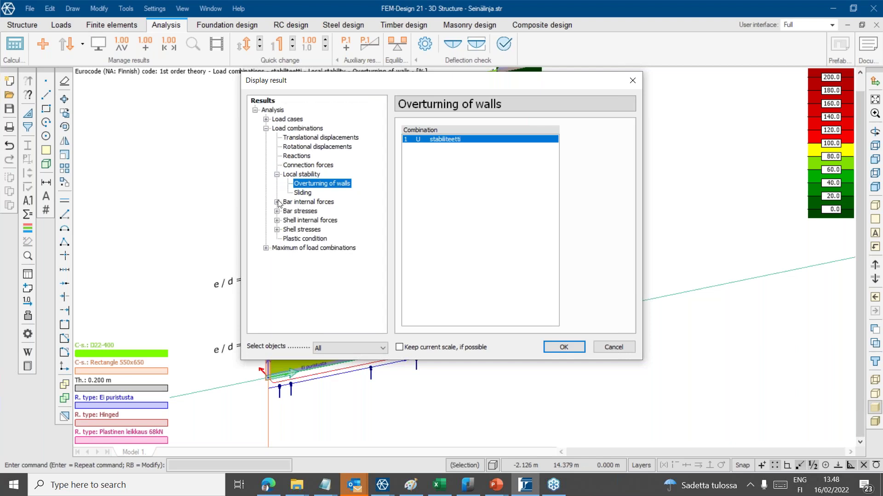
{"action": "left_click", "coordinate": [276, 230]}
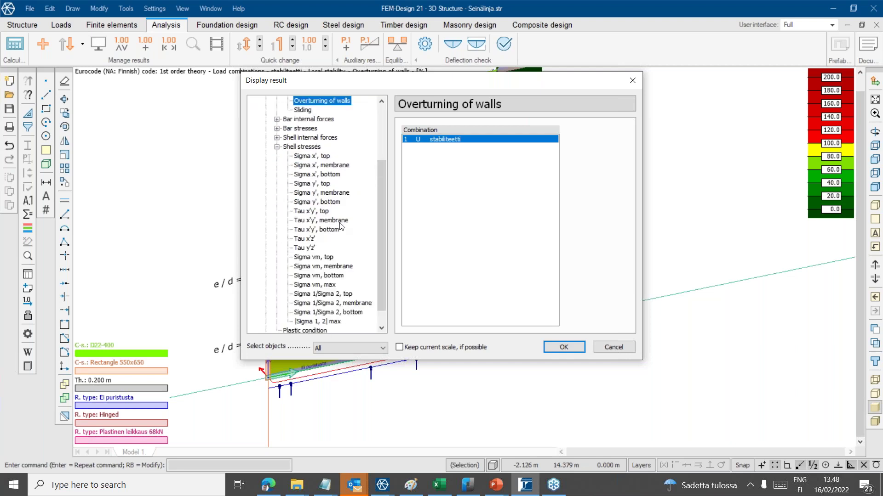
{"action": "left_click", "coordinate": [329, 193]}
{"action": "left_click", "coordinate": [561, 348]}
- Examine the Sigma y' membrane stresses around the door openings and along the base of the lower storeys
{"action": "scroll", "coordinate": [421, 342], "scroll_direction": "up", "scroll_amount": 3}
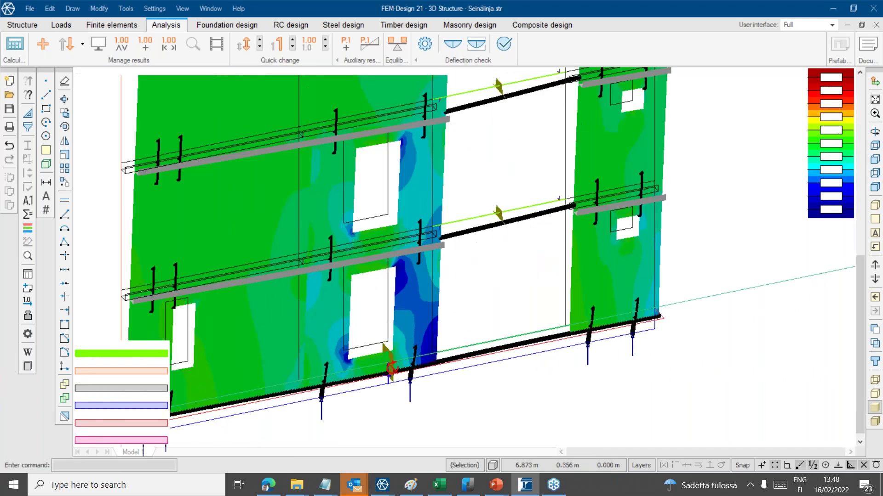
{"action": "scroll", "coordinate": [423, 335], "scroll_direction": "up", "scroll_amount": 2}
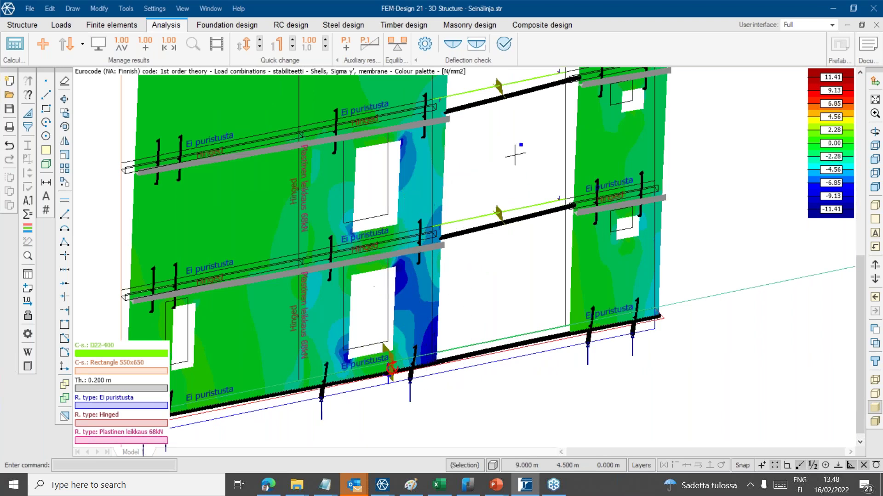
{"action": "scroll", "coordinate": [430, 318], "scroll_direction": "down", "scroll_amount": 4}
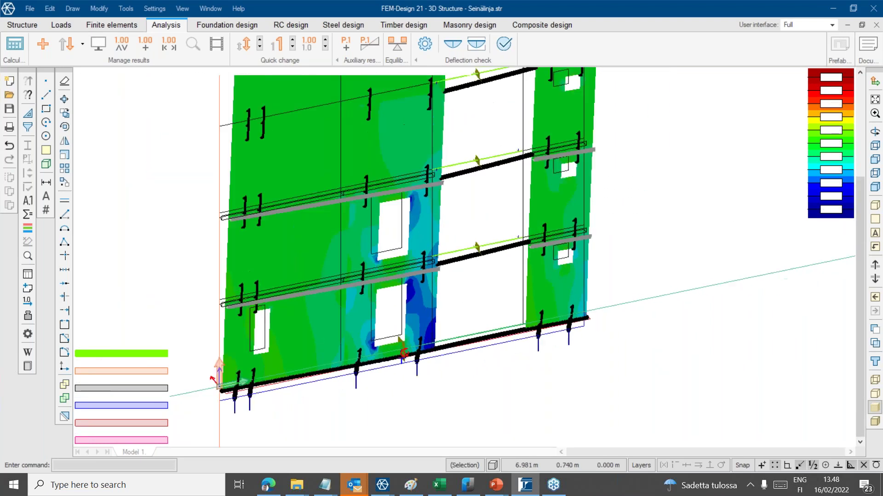
{"action": "middle_click_drag", "start_coordinate": [469, 349], "coordinate": [496, 434]}
{"action": "middle_click_drag", "start_coordinate": [492, 425], "coordinate": [465, 348], "text": "shift"}
{"action": "middle_click_drag", "start_coordinate": [477, 362], "coordinate": [435, 292]}
{"action": "middle_click_drag", "start_coordinate": [449, 321], "coordinate": [459, 335], "text": "shift"}
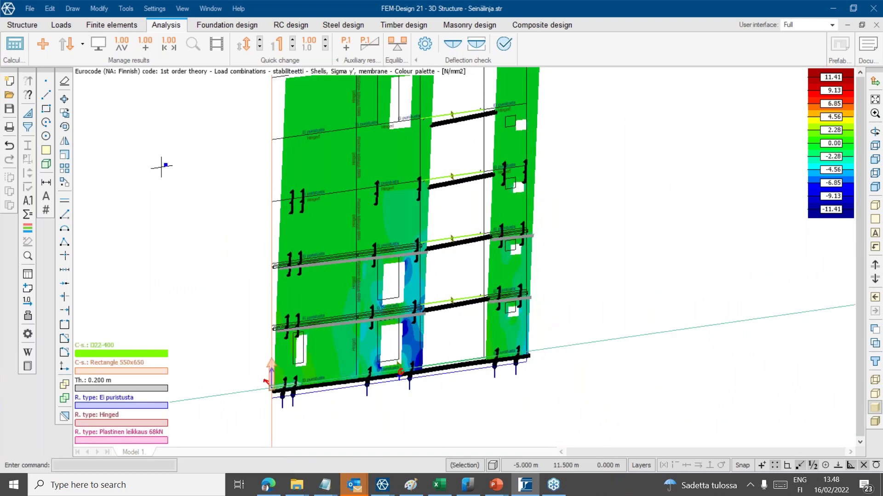
{"action": "left_click", "coordinate": [42, 43]}
{"action": "key", "text": "Escape"}
- Apply the blackbody colour schema to the surface colour palette of the Sigma y' membrane stress result
{"action": "left_click", "coordinate": [95, 42]}
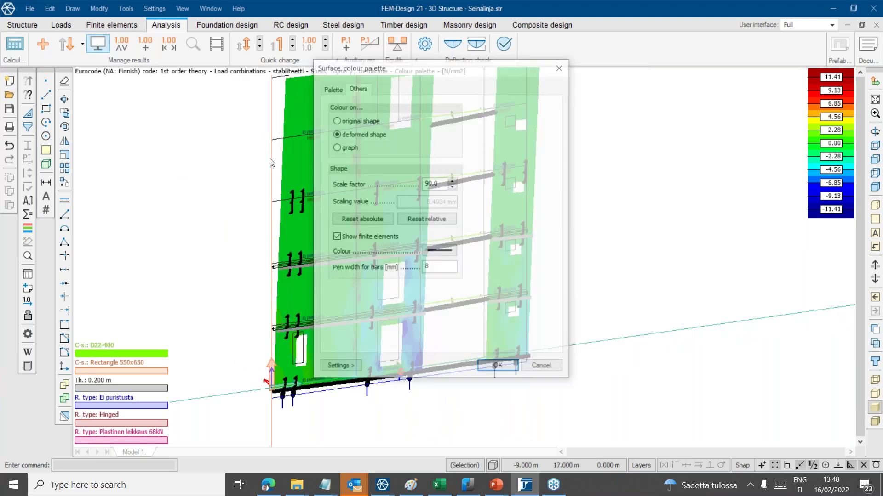
{"action": "left_click", "coordinate": [340, 91]}
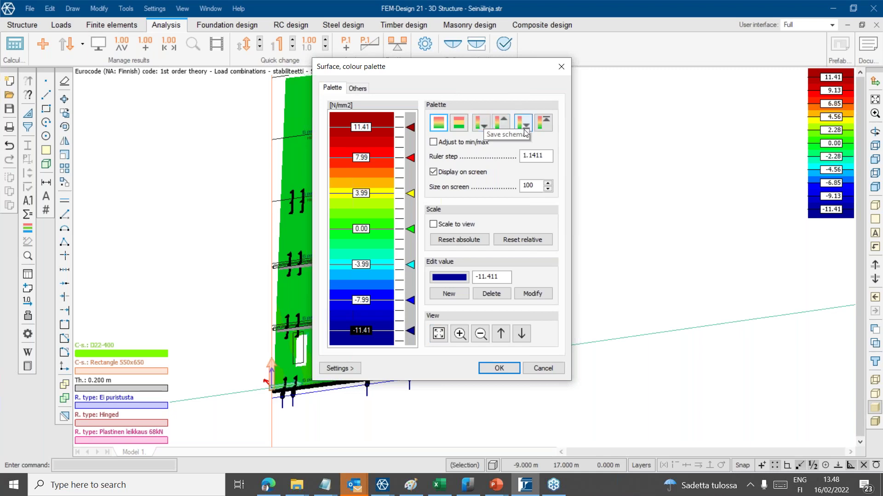
{"action": "left_click", "coordinate": [503, 122]}
{"action": "left_click", "coordinate": [430, 164]}
{"action": "left_click", "coordinate": [478, 229]}
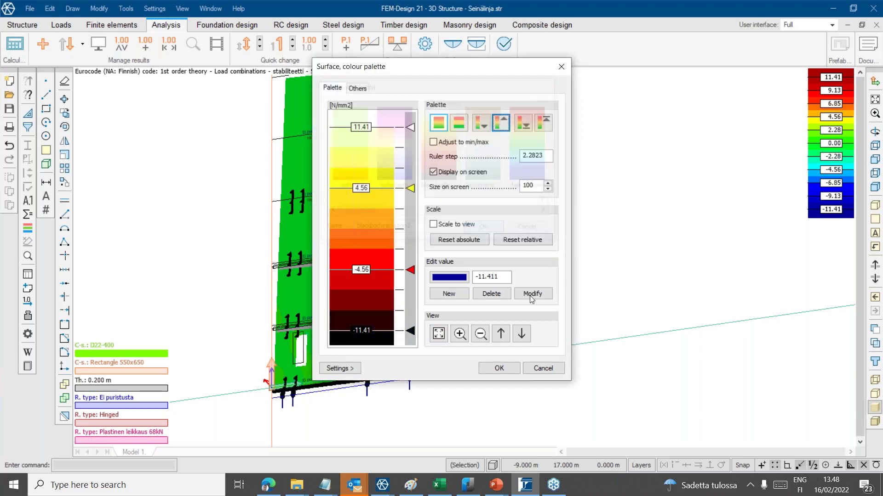
{"action": "left_click", "coordinate": [499, 369]}
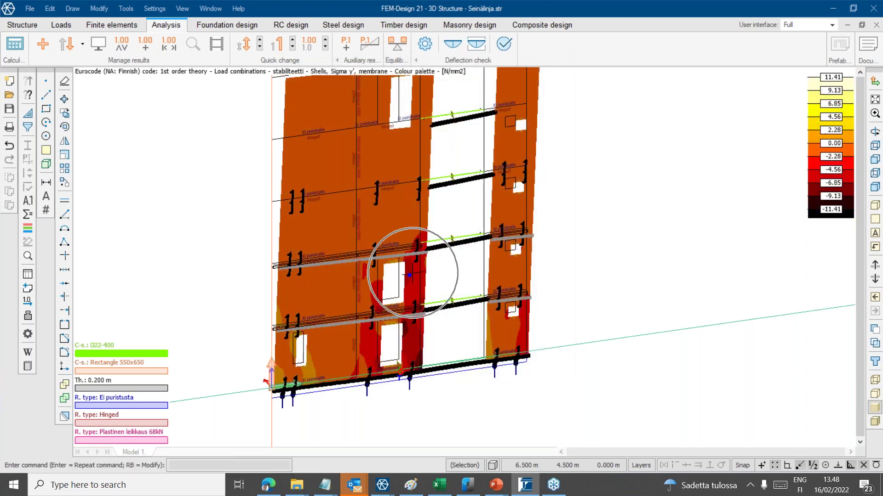
- Apply the green-to-red colour schema asfasfd to the stress palette
{"action": "left_click", "coordinate": [96, 44]}
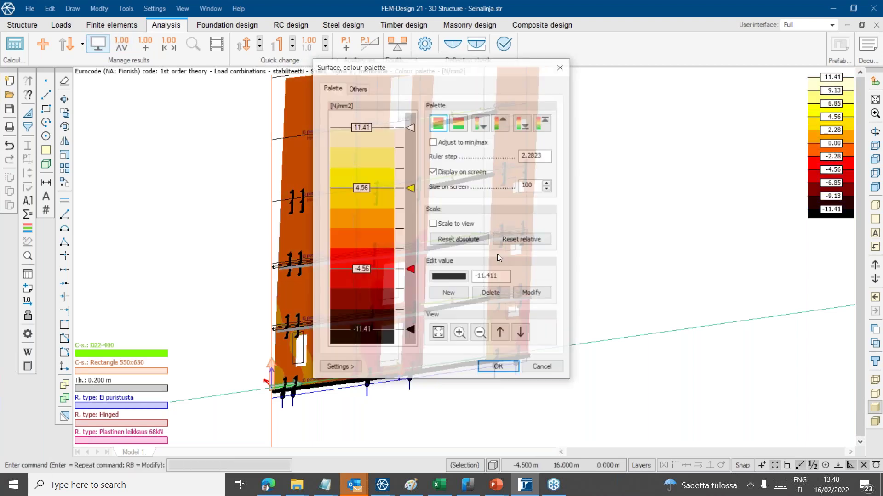
{"action": "left_click", "coordinate": [499, 124]}
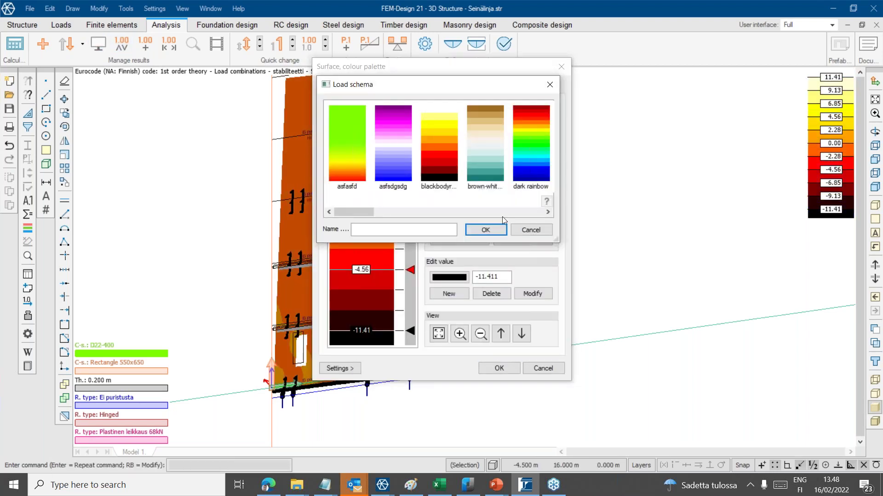
{"action": "left_click", "coordinate": [355, 157]}
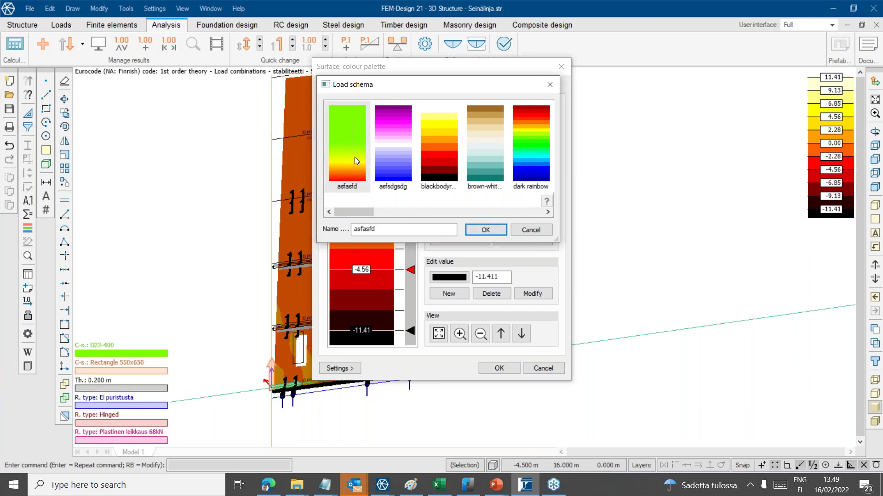
{"action": "left_click", "coordinate": [488, 230]}
{"action": "left_click", "coordinate": [499, 368]}
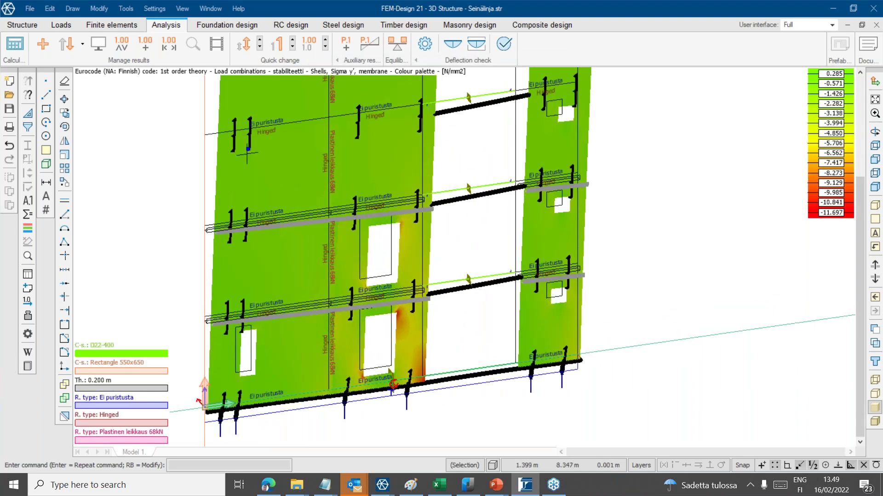
- Load the saved display settings with a green-to-red palette from 0 to -0.4 N/mm2 and examine the tension zones in the wall line
{"action": "left_click", "coordinate": [105, 44]}
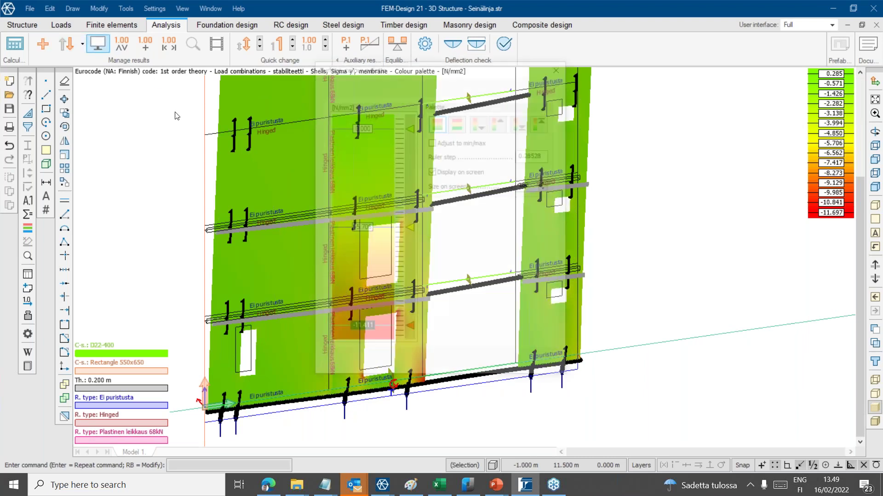
{"action": "left_click", "coordinate": [351, 369]}
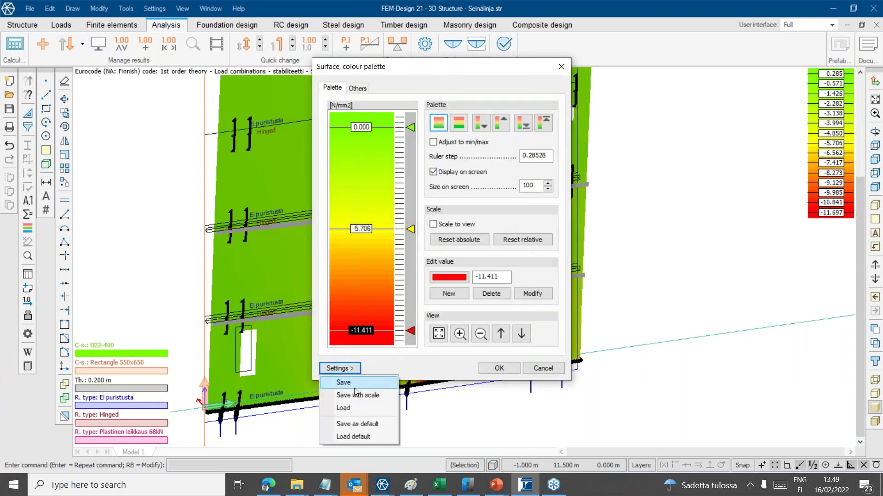
{"action": "left_click", "coordinate": [355, 413]}
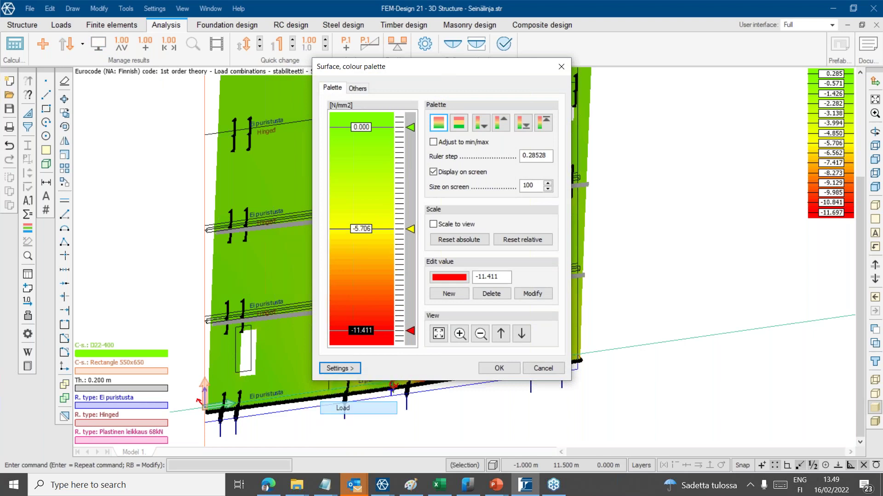
{"action": "left_click", "coordinate": [358, 116]}
{"action": "left_click", "coordinate": [469, 229]}
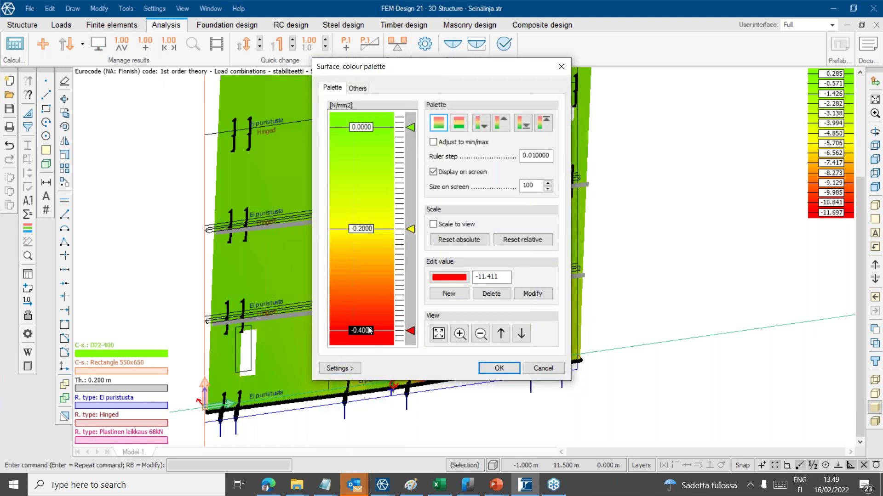
{"action": "left_click", "coordinate": [496, 368]}
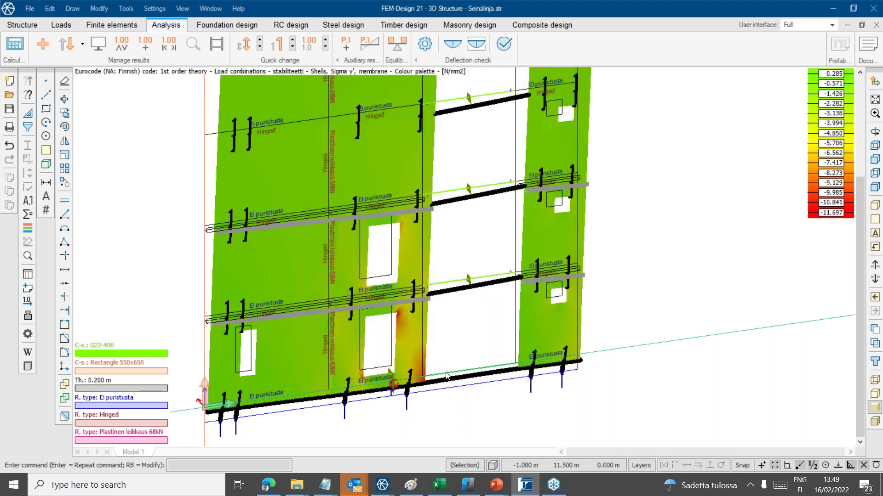
{"action": "middle_click_drag", "start_coordinate": [407, 272], "coordinate": [451, 228]}
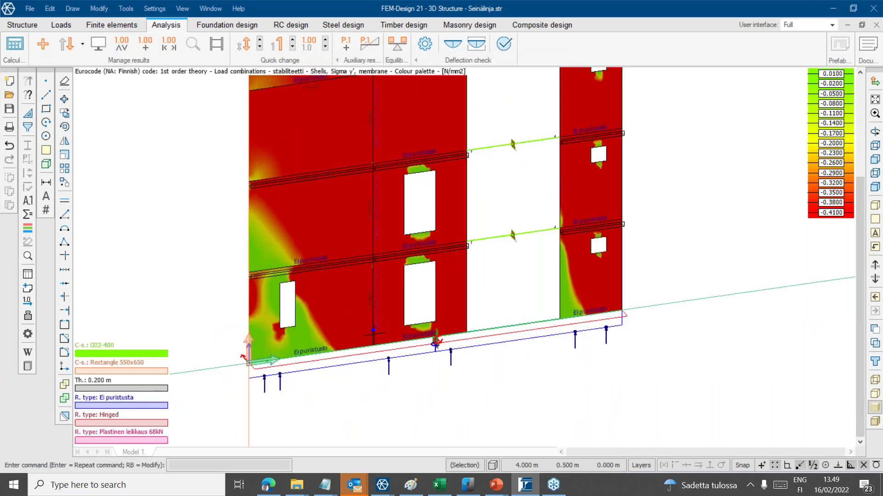
{"action": "scroll", "coordinate": [395, 321], "scroll_direction": "down", "scroll_amount": 3}
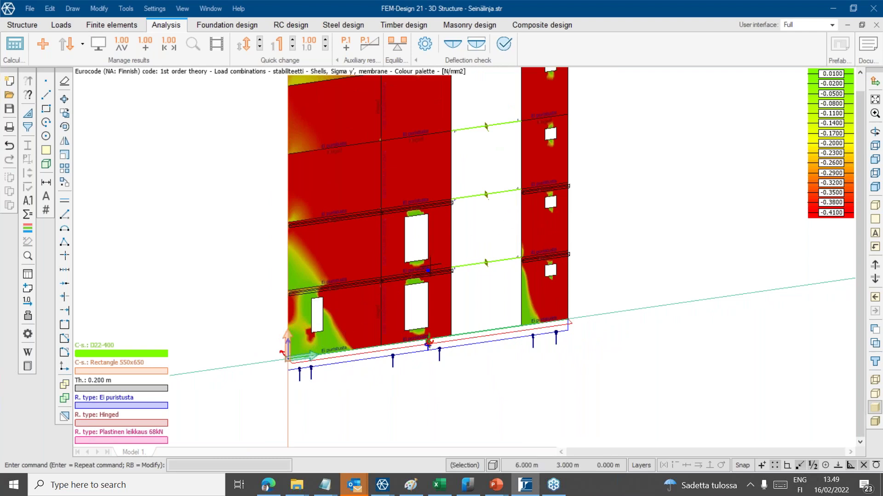
- Apply the purple-white-blue colour schema asfsdgsdg to the stress palette and inspect the tension and compression zones of the walls
{"action": "mouse_move", "coordinate": [428, 270]}
{"action": "left_click", "coordinate": [98, 44]}
{"action": "left_click", "coordinate": [340, 368]}
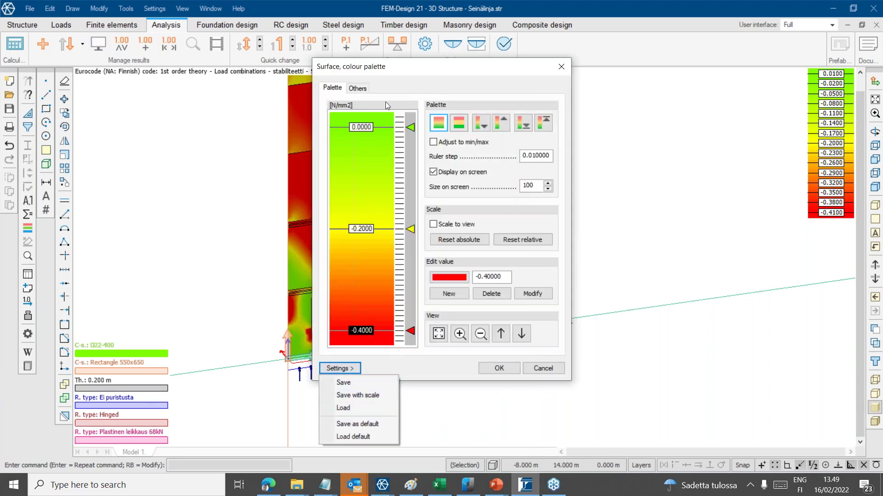
{"action": "left_click", "coordinate": [507, 125]}
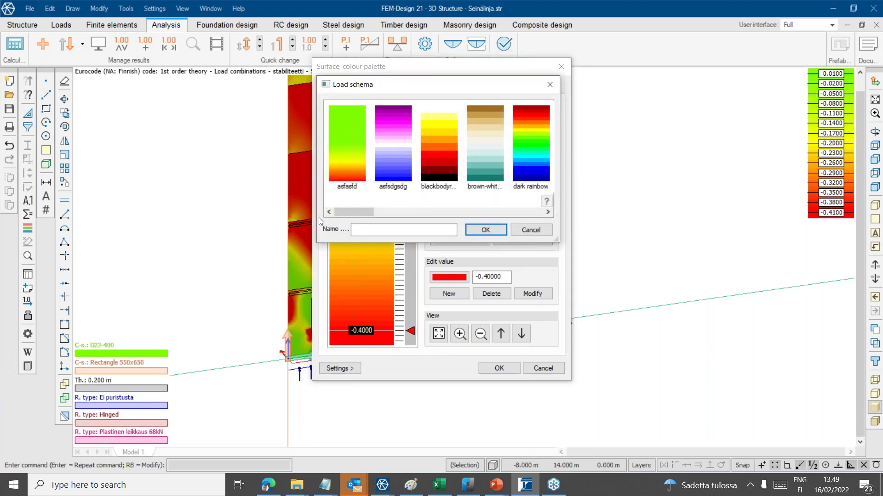
{"action": "left_click", "coordinate": [393, 142]}
{"action": "left_click", "coordinate": [481, 232]}
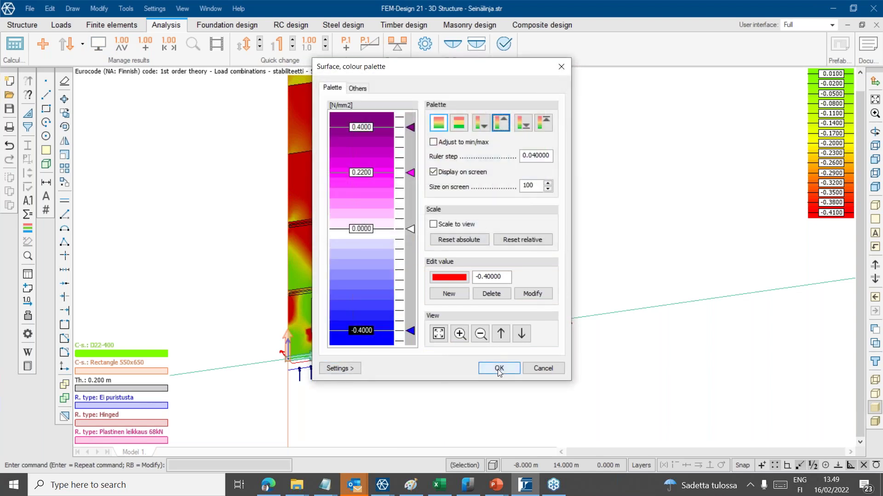
{"action": "left_click", "coordinate": [499, 368]}
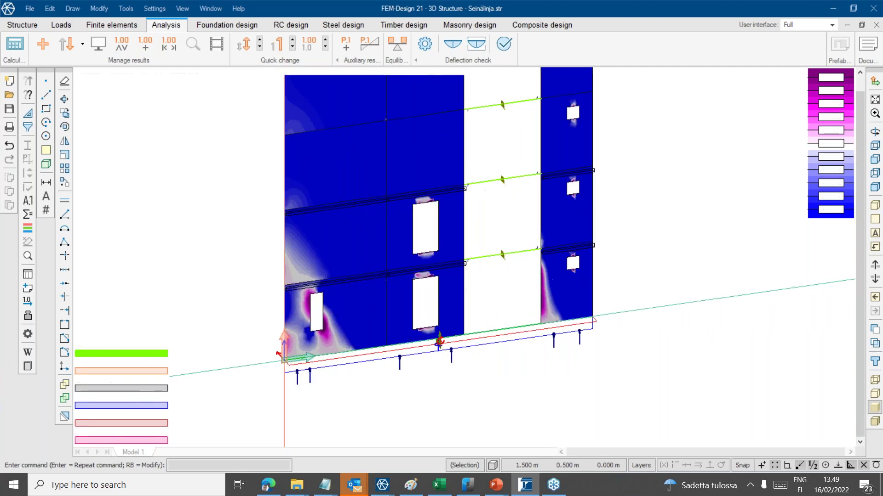
{"action": "scroll", "coordinate": [635, 252], "scroll_direction": "up", "scroll_amount": 3}
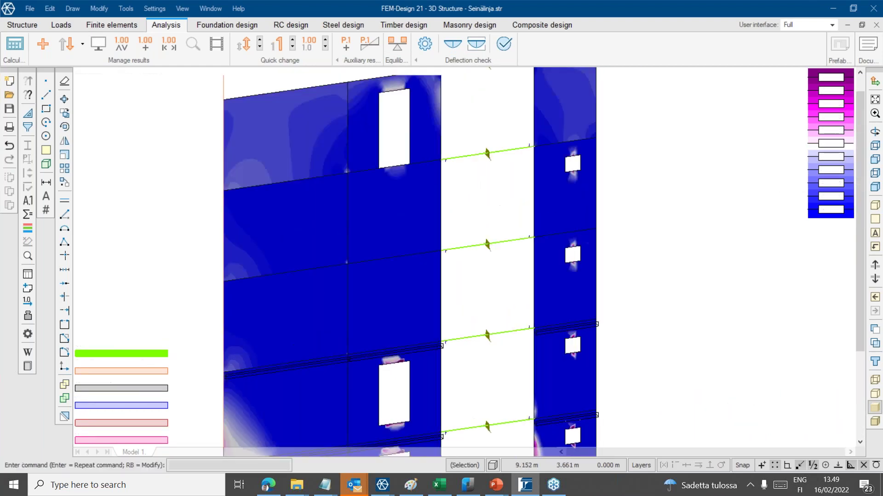
{"action": "scroll", "coordinate": [512, 355], "scroll_direction": "down", "scroll_amount": 3}
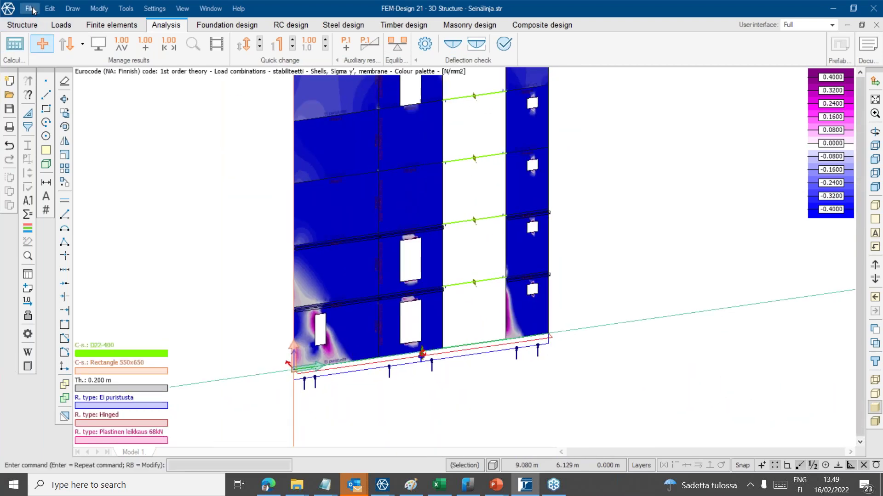
- Open the recent model Betonirakennus.str without saving the changes to the current drawing
{"action": "left_click", "coordinate": [30, 9]}
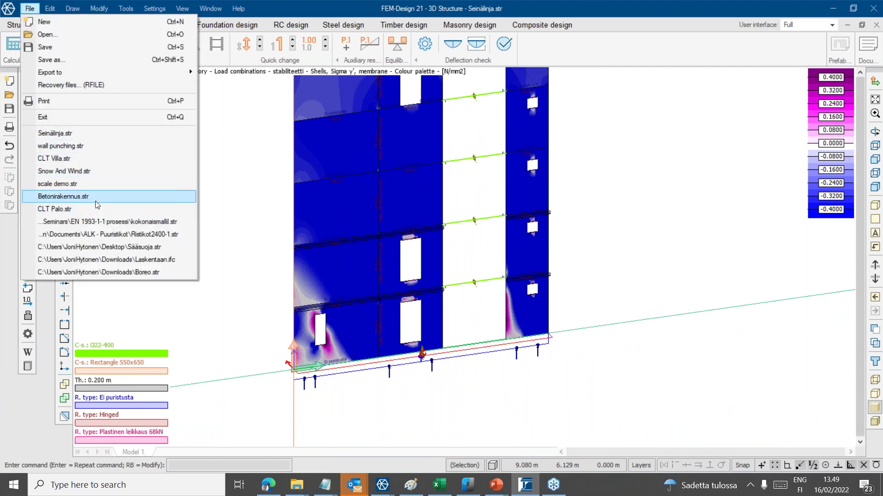
{"action": "left_click", "coordinate": [94, 198]}
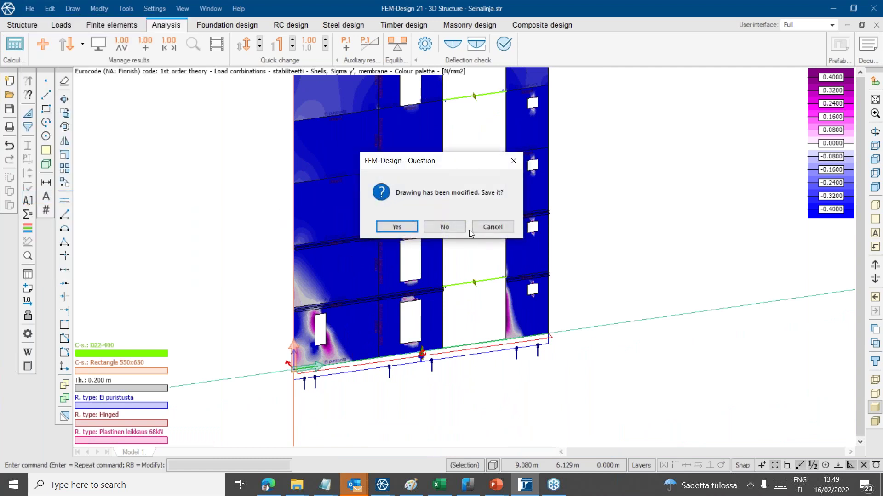
{"action": "left_click", "coordinate": [444, 227]}
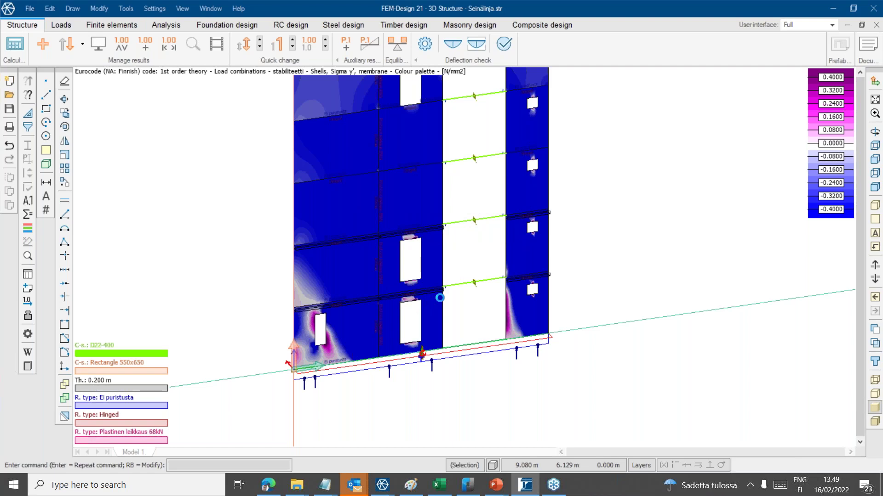
- Limit the displayed model to Storey 1 (+4.000) of the building and examine its walls and slab
{"action": "key", "text": "q"}
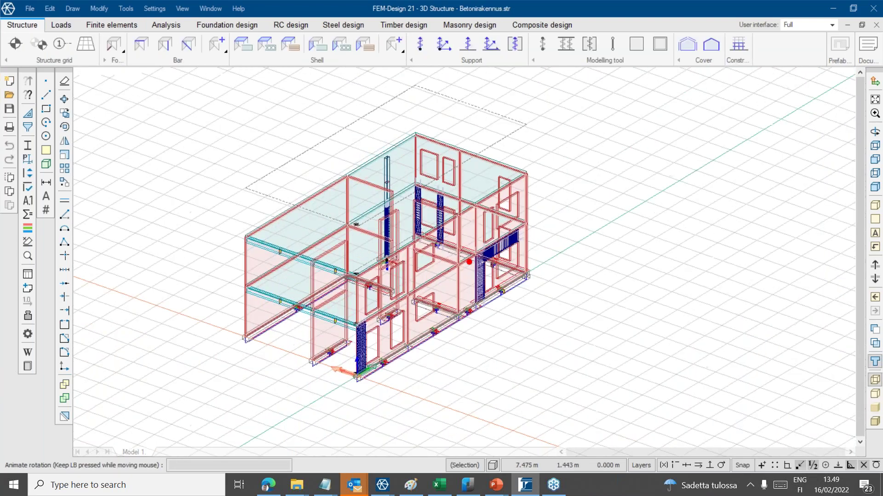
{"action": "scroll", "coordinate": [357, 239], "scroll_direction": "up", "scroll_amount": 2}
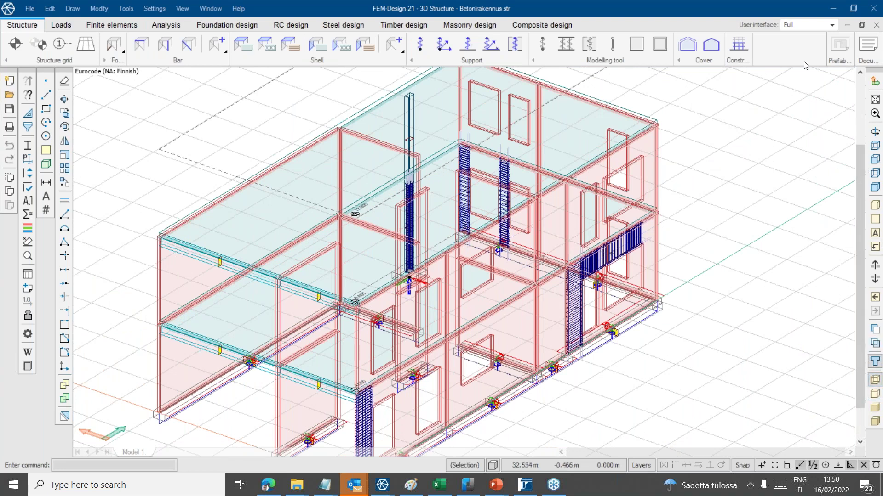
{"action": "left_click", "coordinate": [876, 278]}
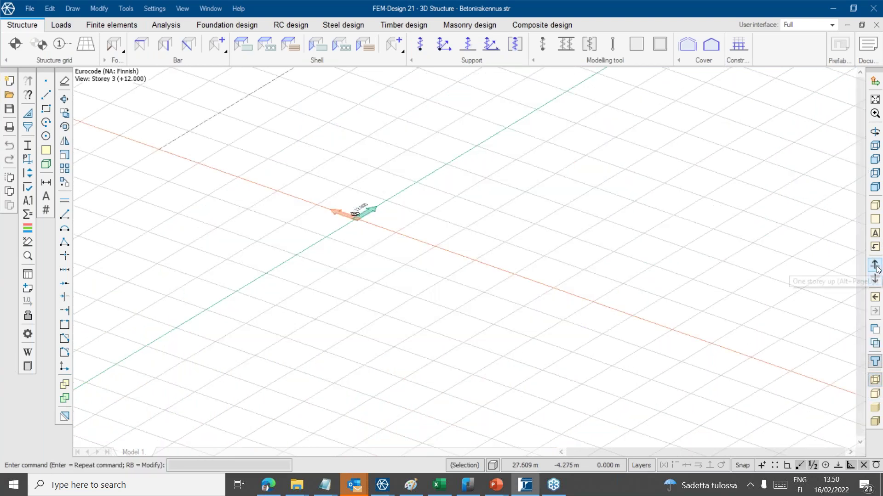
{"action": "left_click", "coordinate": [876, 279]}
{"action": "left_click", "coordinate": [877, 282]}
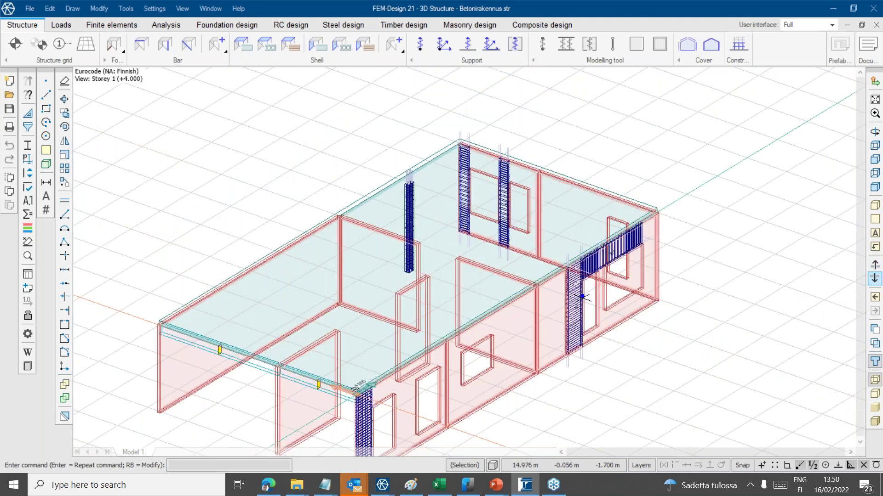
{"action": "middle_click_drag", "start_coordinate": [496, 419], "coordinate": [474, 366]}
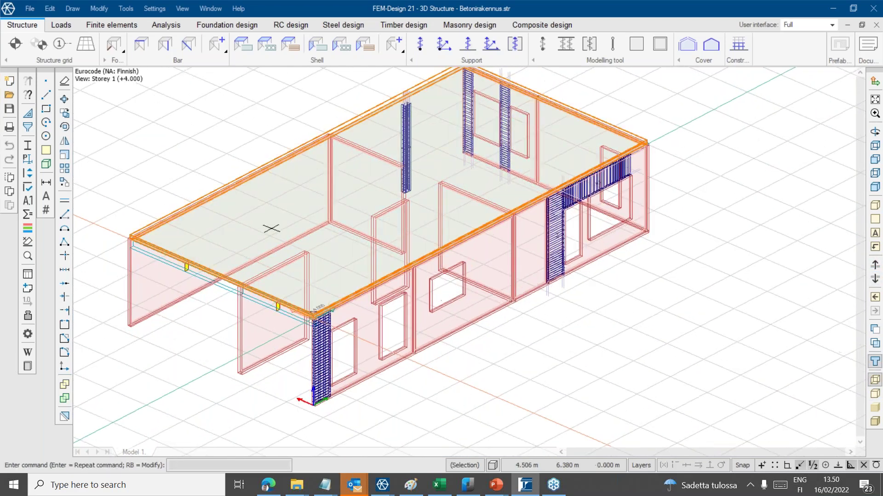
{"action": "left_click_drag", "start_coordinate": [457, 315], "coordinate": [517, 220]}
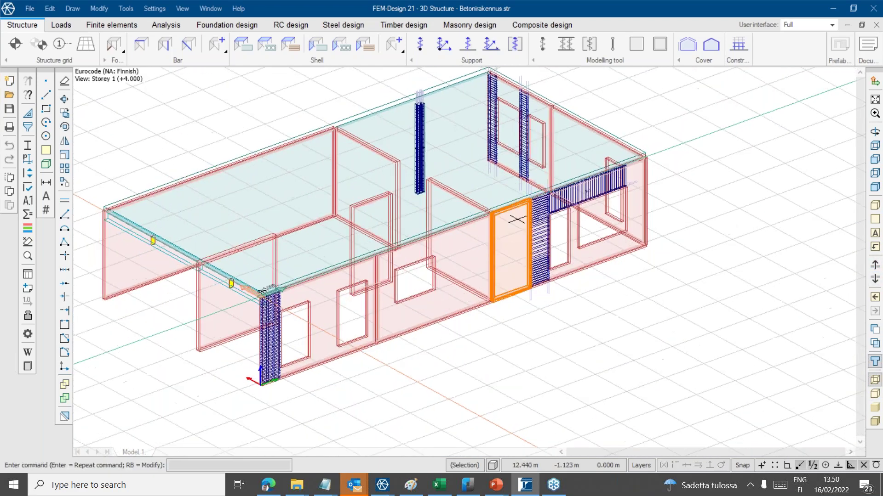
- Switch to RC design and examine the reinforcement of the walls and slab on Storey 1
{"action": "left_click", "coordinate": [290, 27]}
{"action": "left_click_drag", "start_coordinate": [308, 410], "coordinate": [315, 416]}
{"action": "scroll", "coordinate": [315, 416], "scroll_direction": "up", "scroll_amount": 3}
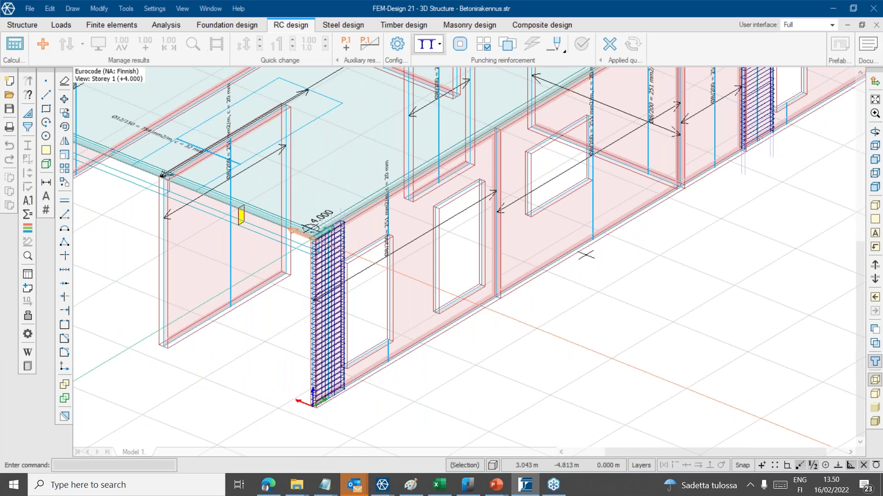
{"action": "scroll", "coordinate": [586, 255], "scroll_direction": "down", "scroll_amount": 5}
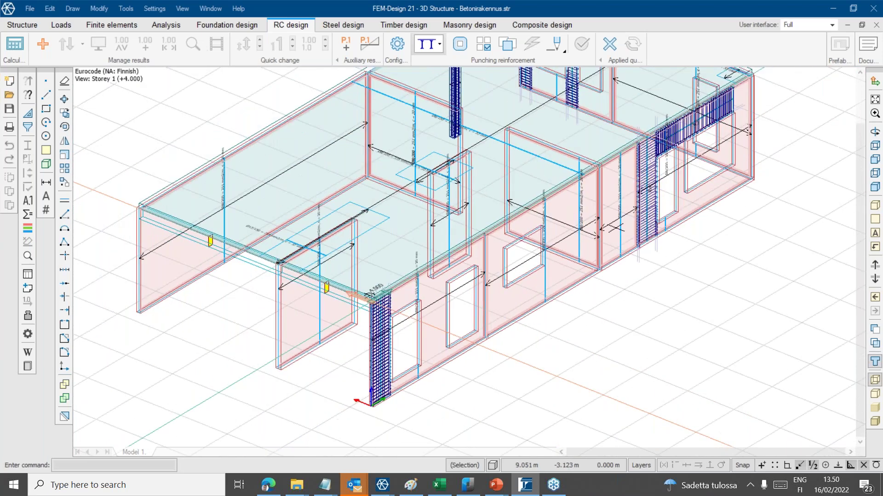
{"action": "middle_click_drag", "start_coordinate": [616, 228], "coordinate": [604, 218]}
{"action": "key", "text": "ctrl"}
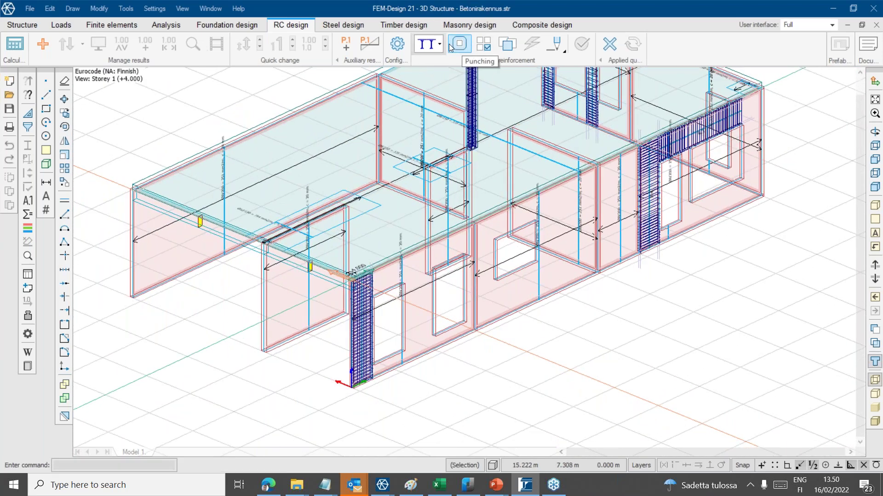
- Accept the RC design configuration with nominal stiffness and only quasi-permanent load combinations for crack width
{"action": "left_click", "coordinate": [398, 46]}
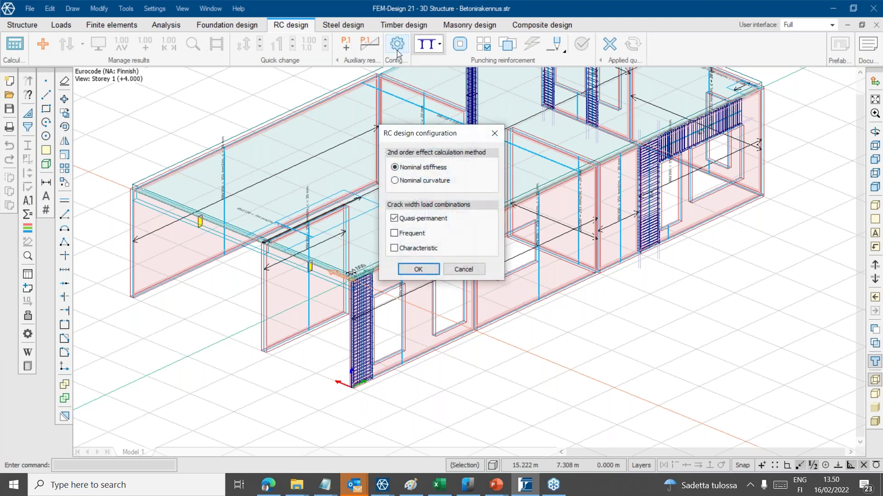
{"action": "left_click", "coordinate": [414, 219]}
{"action": "left_click", "coordinate": [419, 220]}
{"action": "key", "text": "ctrl"}
{"action": "key", "text": "ctrl"}
{"action": "key", "text": "ctrl"}
{"action": "left_click", "coordinate": [407, 271]}
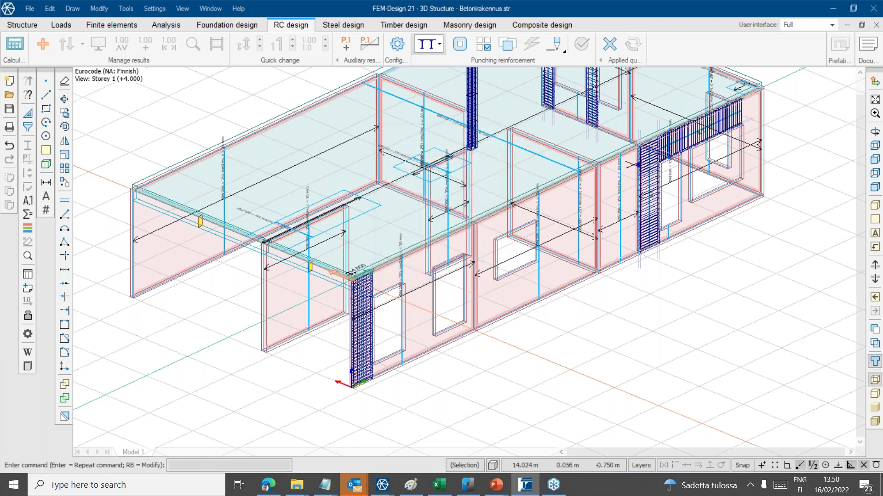
- Switch the RC reinforcement type to concealed bar and examine the concealed bars in the Storey 1 walls
{"action": "left_click", "coordinate": [439, 45]}
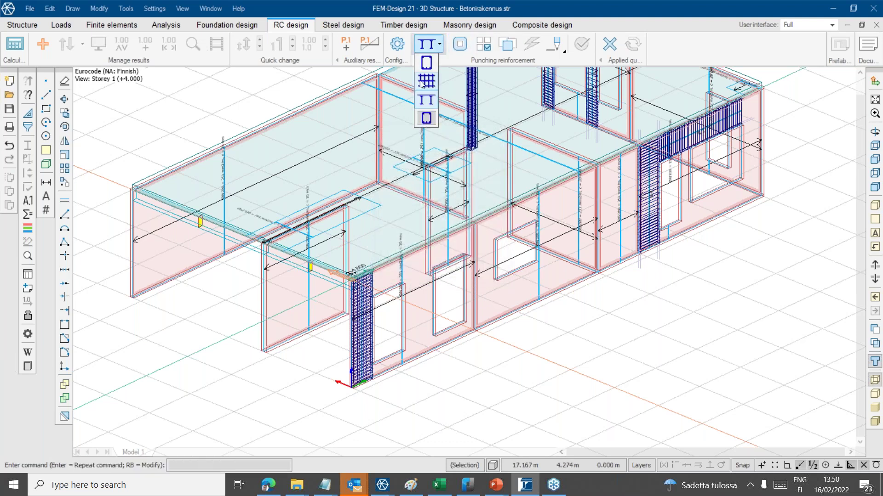
{"action": "left_click", "coordinate": [420, 121]}
{"action": "middle_click_drag", "start_coordinate": [687, 332], "coordinate": [487, 343], "text": "alt"}
{"action": "scroll", "coordinate": [446, 330], "scroll_direction": "up", "scroll_amount": 5}
{"action": "scroll", "coordinate": [465, 317], "scroll_direction": "up", "scroll_amount": 1}
{"action": "scroll", "coordinate": [546, 259], "scroll_direction": "down", "scroll_amount": 5}
{"action": "middle_click_drag", "start_coordinate": [545, 267], "coordinate": [560, 289], "text": "alt"}
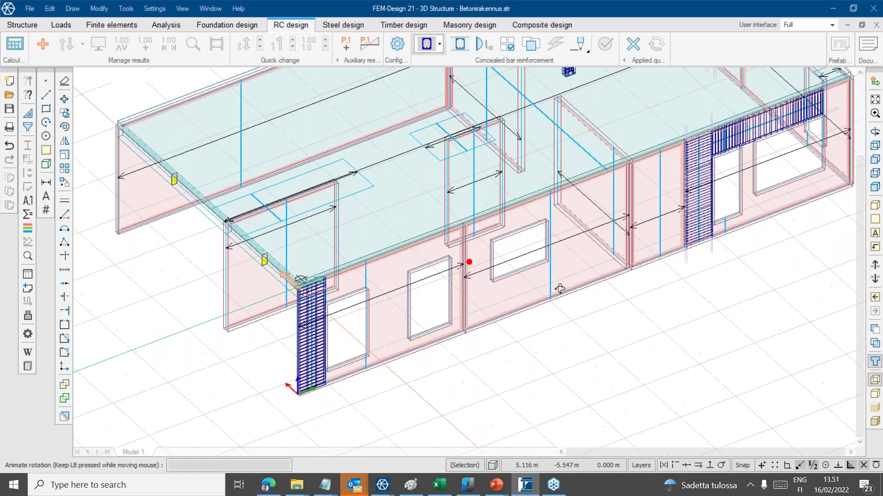
- Try to define a rectangular concealed bar region on the wall strip between the two openings nearest the corner
{"action": "left_click", "coordinate": [460, 45]}
{"action": "scroll", "coordinate": [329, 391], "scroll_direction": "up", "scroll_amount": 1}
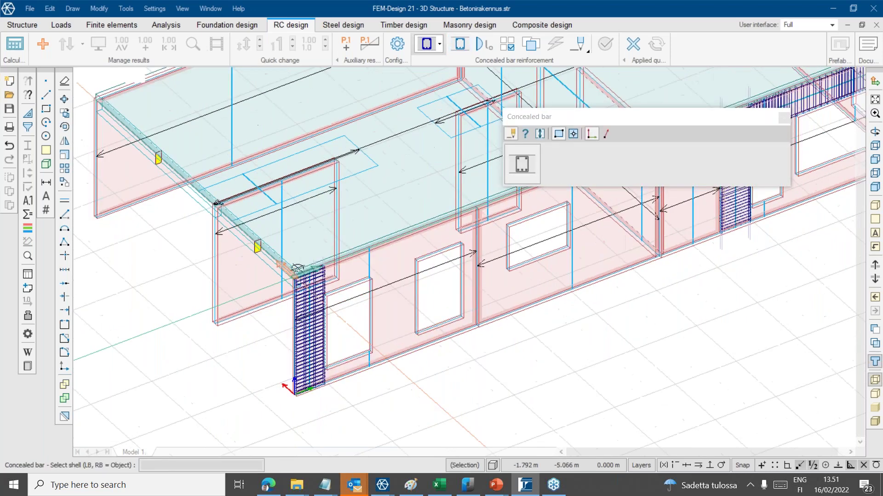
{"action": "scroll", "coordinate": [348, 382], "scroll_direction": "up", "scroll_amount": 2}
{"action": "left_click", "coordinate": [429, 304]}
{"action": "left_click", "coordinate": [382, 355]}
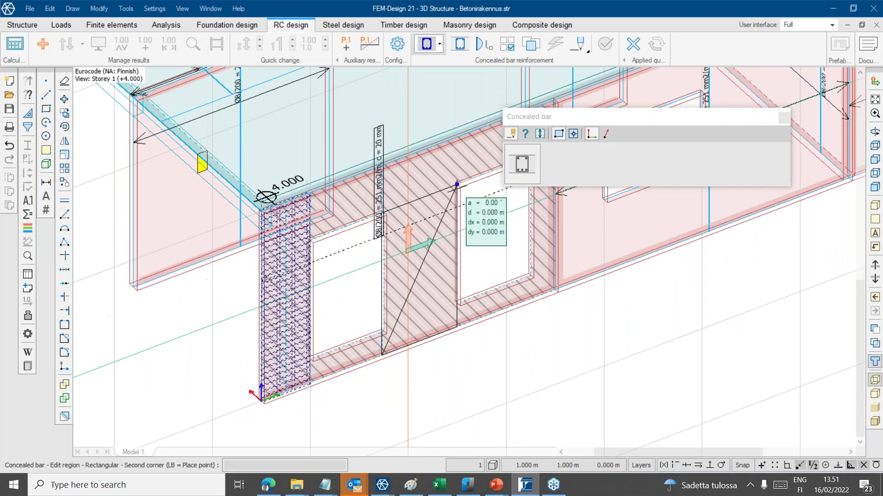
{"action": "left_click", "coordinate": [786, 118]}
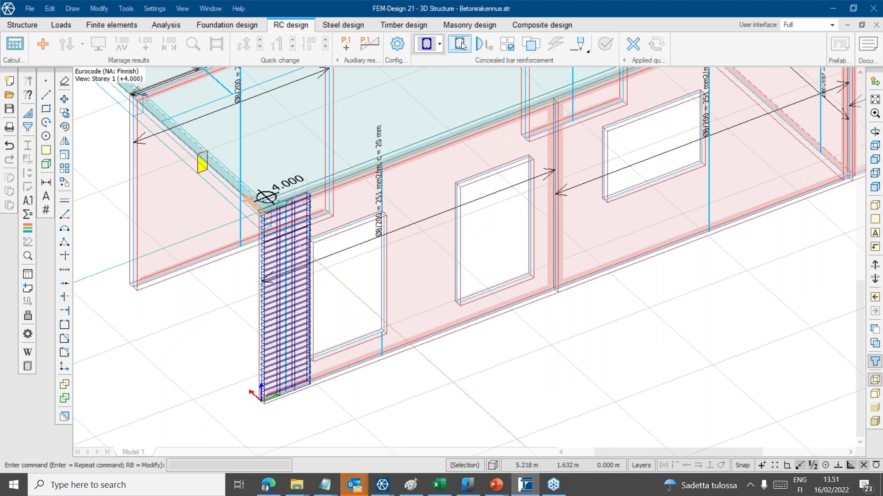
- Review the general and fire calculation parameters of the concealed bar at the wall corner and accept them
{"action": "left_click", "coordinate": [509, 42]}
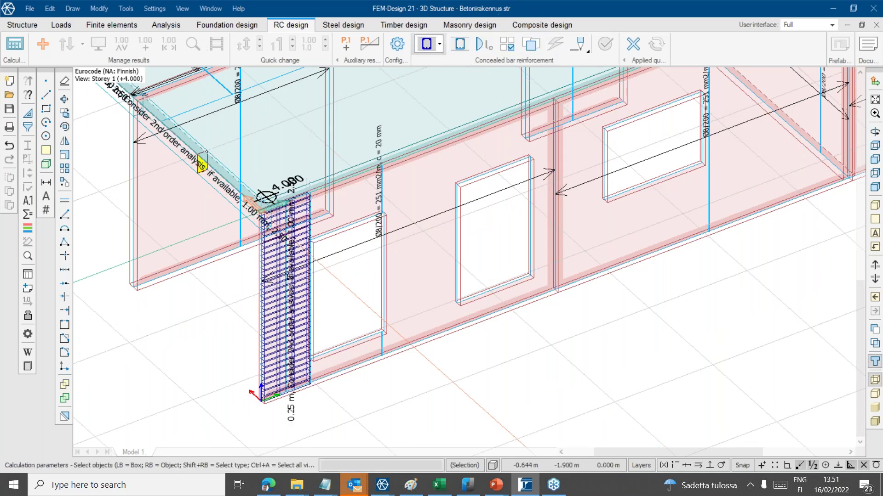
{"action": "left_click", "coordinate": [283, 298]}
{"action": "scroll", "coordinate": [240, 357], "scroll_direction": "down", "scroll_amount": 2}
{"action": "middle_click_drag", "start_coordinate": [241, 357], "coordinate": [250, 342]}
{"action": "left_click", "coordinate": [270, 293]}
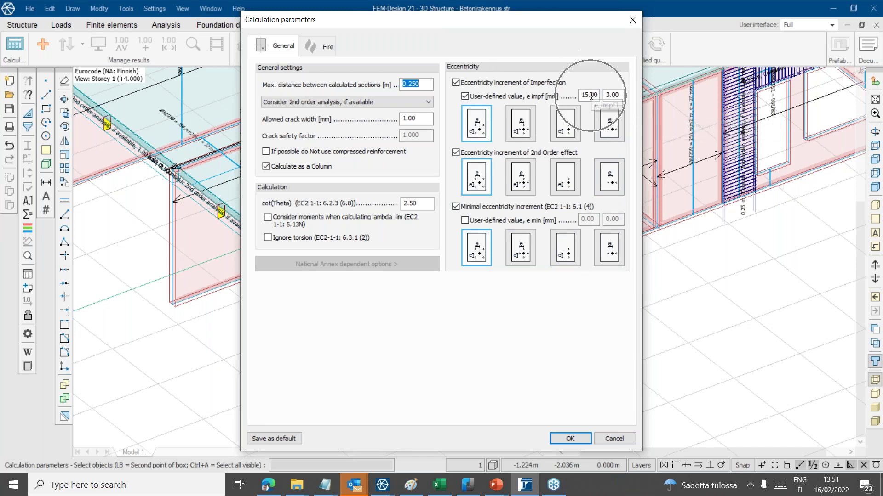
{"action": "left_click", "coordinate": [322, 46]}
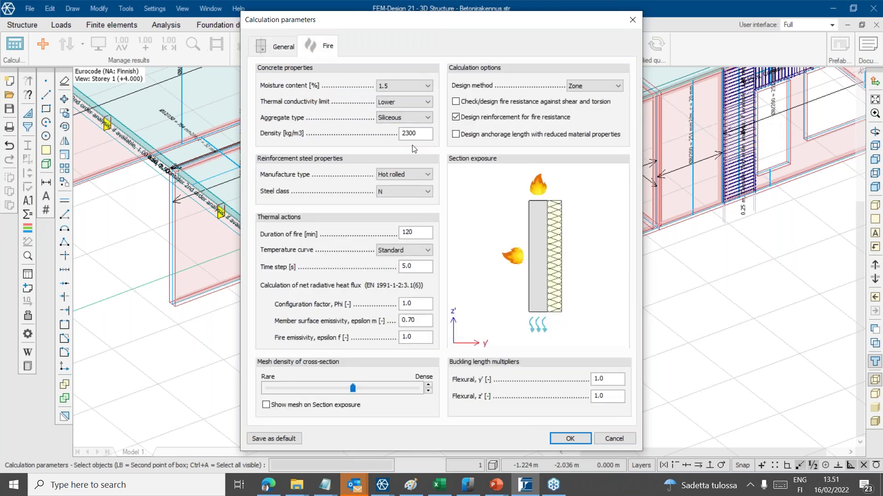
{"action": "left_click", "coordinate": [278, 46]}
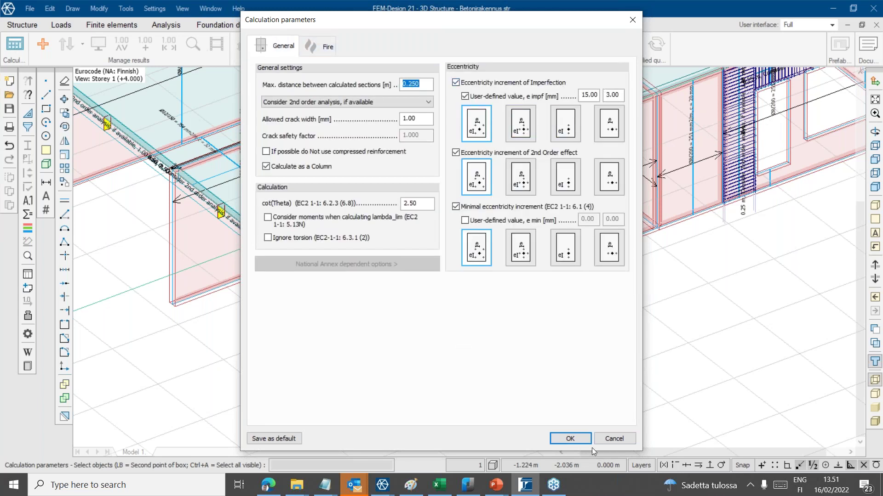
{"action": "left_click", "coordinate": [577, 440]}
{"action": "middle_click_drag", "start_coordinate": [252, 320], "coordinate": [311, 289]}
{"action": "scroll", "coordinate": [306, 296], "scroll_direction": "up", "scroll_amount": 2}
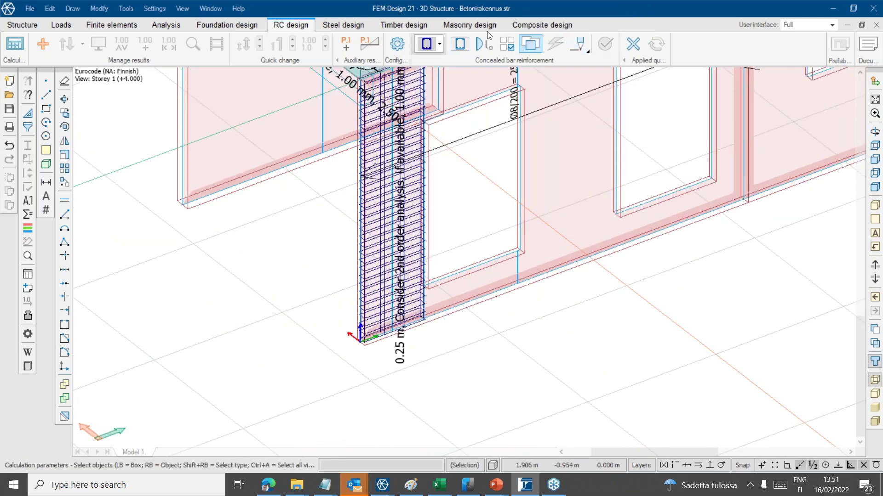
{"action": "key", "text": "ctrl"}
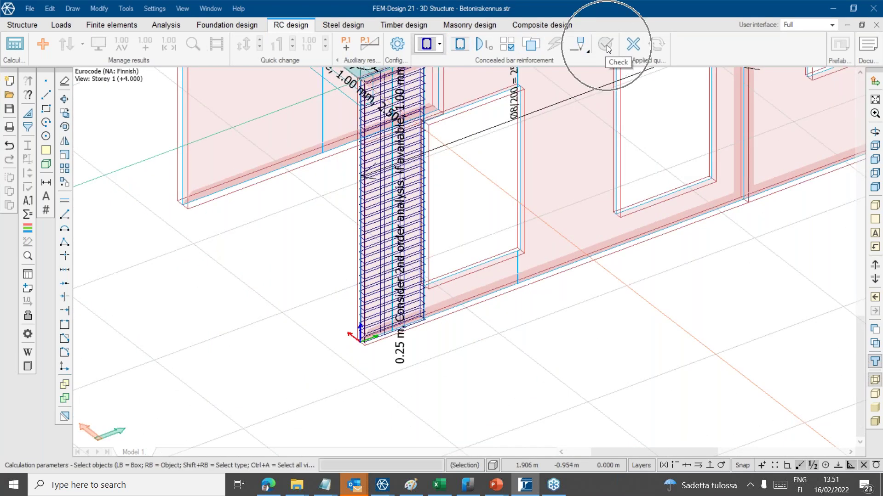
- Run the static analysis for load combinations
{"action": "left_click", "coordinate": [173, 25]}
{"action": "left_click", "coordinate": [14, 45]}
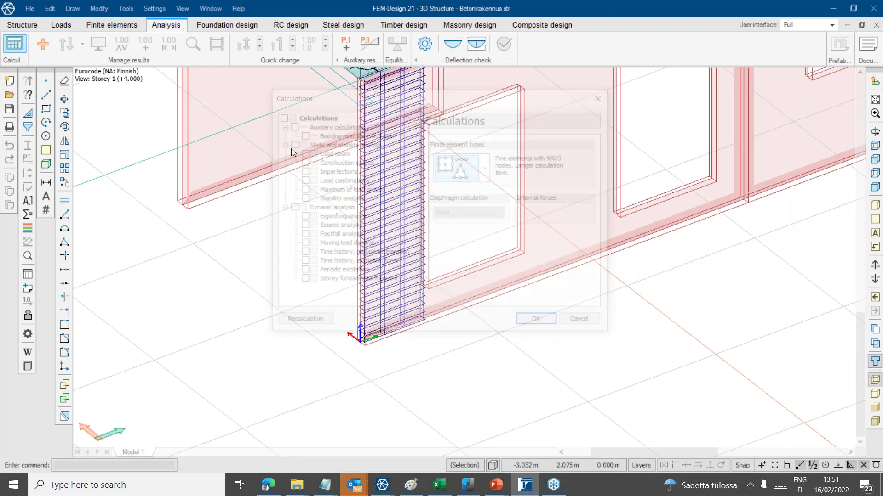
{"action": "left_click", "coordinate": [302, 181]}
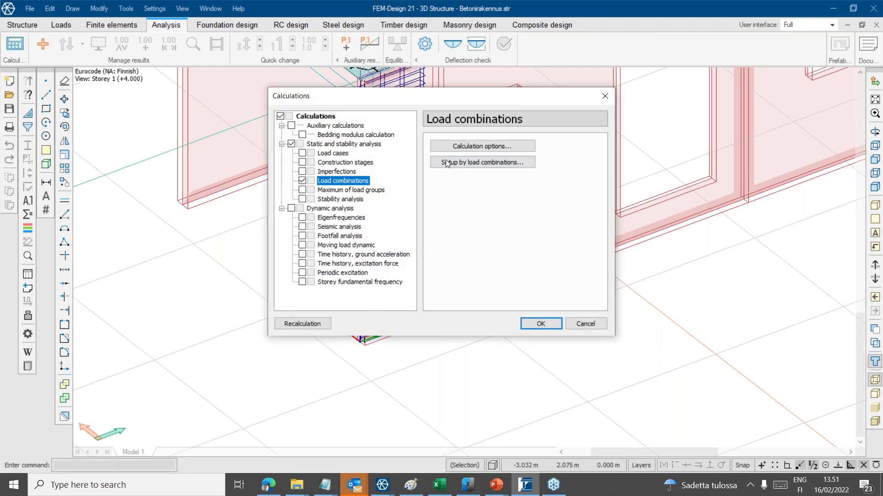
{"action": "left_click", "coordinate": [539, 322]}
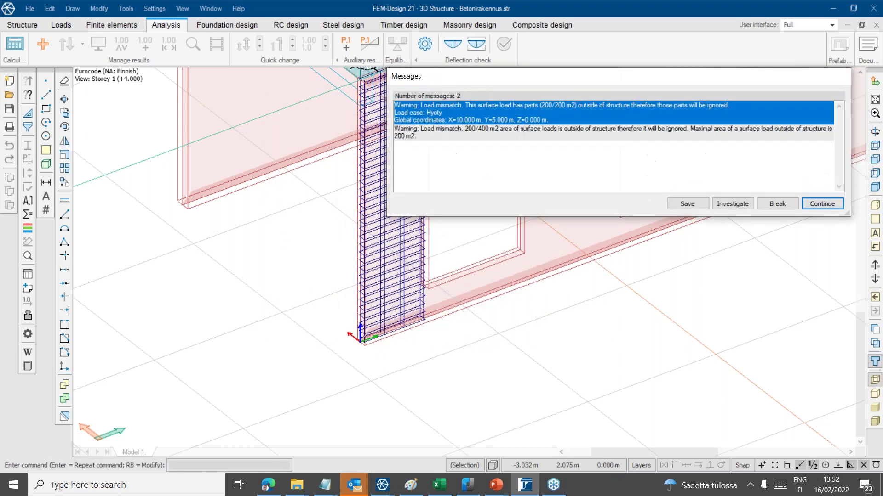
{"action": "key", "text": "Return"}
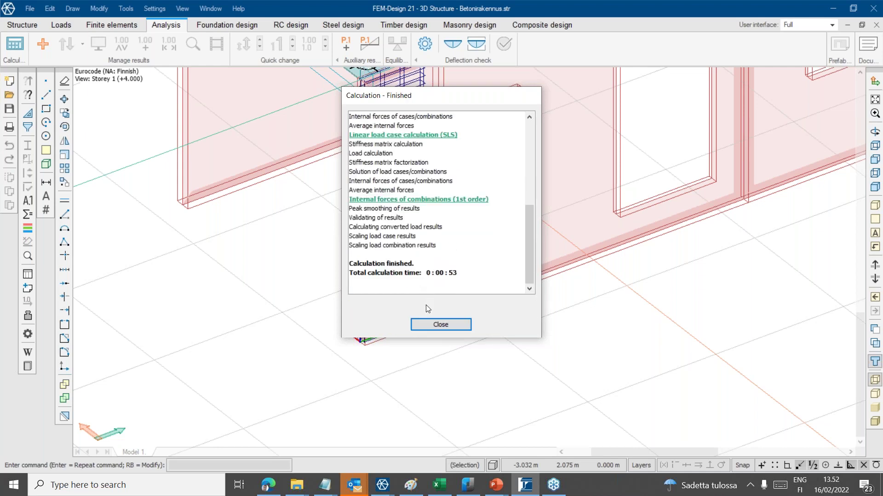
{"action": "left_click", "coordinate": [427, 325]}
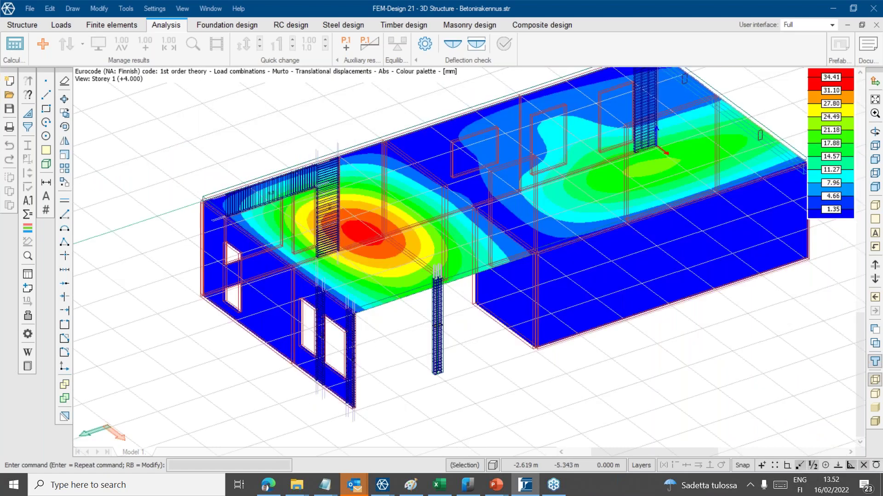
- Return from the analysis results to RC design and display Storey 1 (+4.000)
{"action": "middle_click_drag", "start_coordinate": [534, 341], "coordinate": [552, 351], "text": "alt"}
{"action": "scroll", "coordinate": [494, 353], "scroll_direction": "up", "scroll_amount": 1}
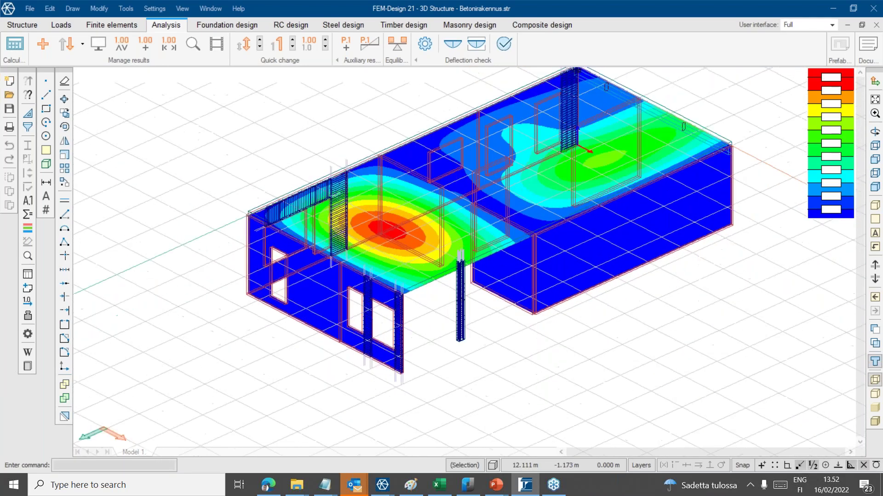
{"action": "left_click", "coordinate": [285, 24]}
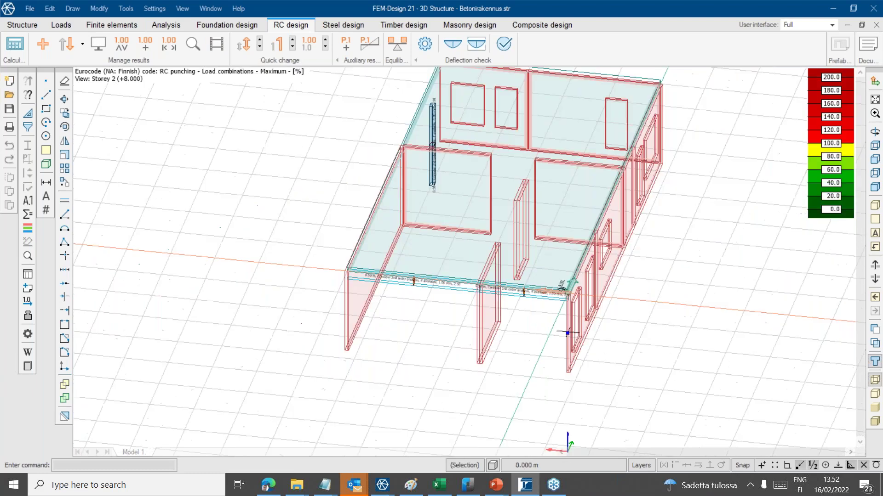
{"action": "middle_click_drag", "start_coordinate": [471, 328], "coordinate": [407, 343], "text": "alt"}
{"action": "left_click", "coordinate": [877, 280]}
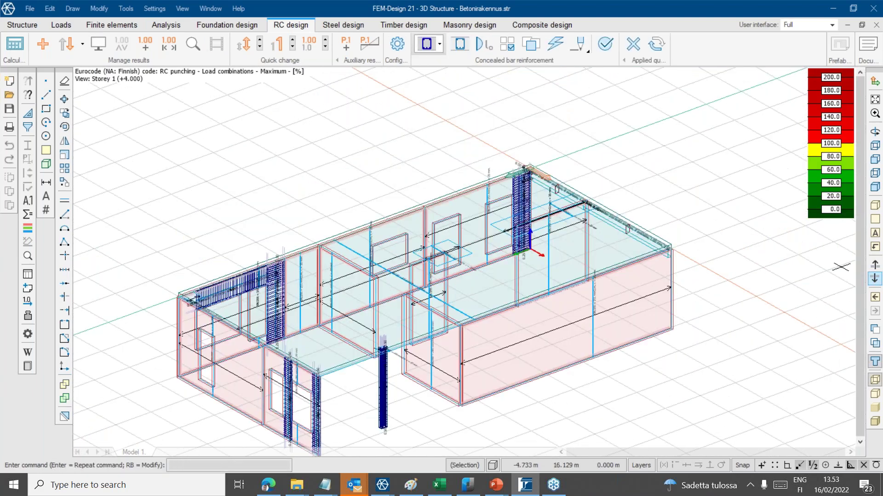
- Switch the RC design from concealed bars to bar reinforcement and section for the free-standing column
{"action": "middle_click_drag", "start_coordinate": [566, 364], "coordinate": [630, 226]}
{"action": "scroll", "coordinate": [603, 226], "scroll_direction": "up", "scroll_amount": 3}
{"action": "scroll", "coordinate": [345, 339], "scroll_direction": "up", "scroll_amount": 9}
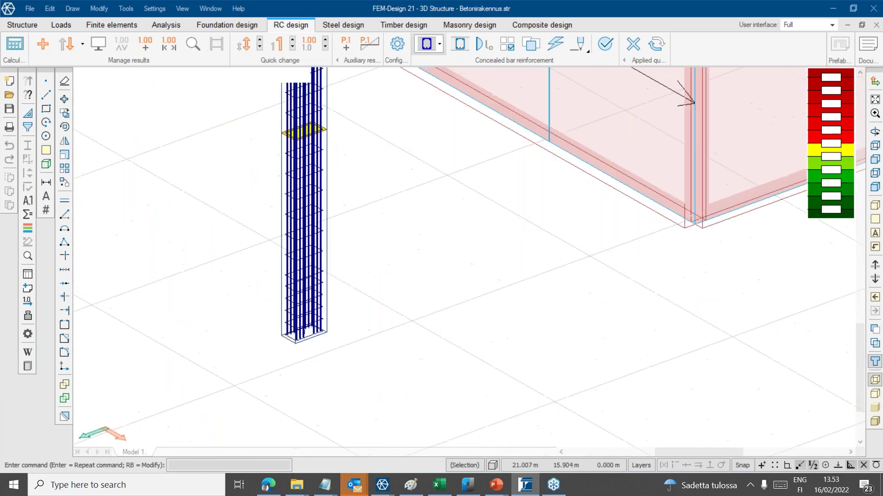
{"action": "scroll", "coordinate": [302, 310], "scroll_direction": "down", "scroll_amount": 3}
{"action": "middle_click_drag", "start_coordinate": [430, 223], "coordinate": [461, 249]}
{"action": "left_click", "coordinate": [507, 44]}
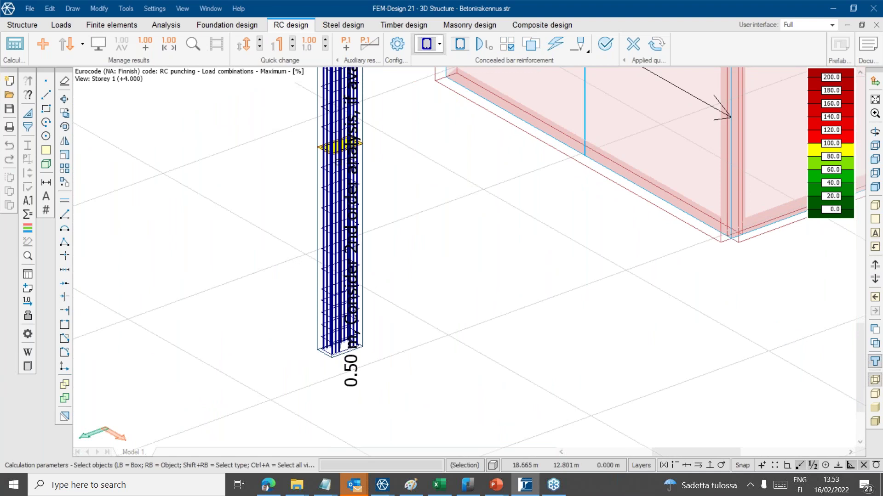
{"action": "scroll", "coordinate": [363, 228], "scroll_direction": "down", "scroll_amount": 2}
{"action": "left_click", "coordinate": [444, 31]}
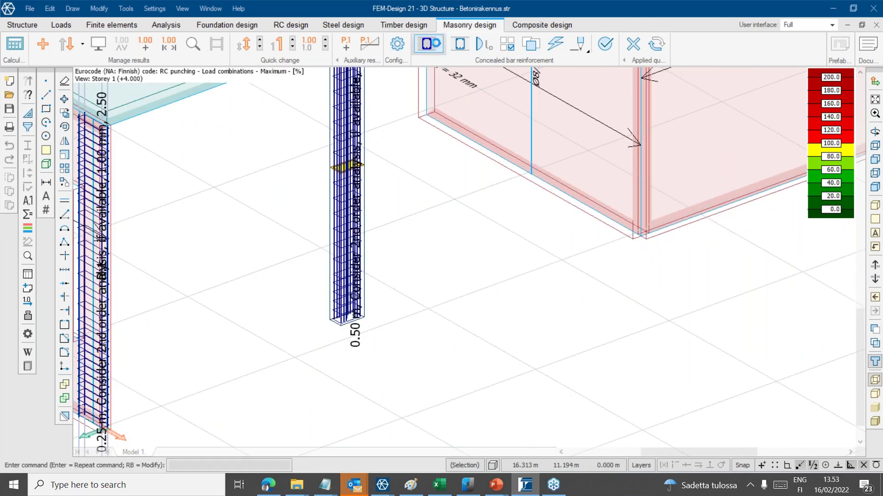
{"action": "left_click", "coordinate": [296, 24]}
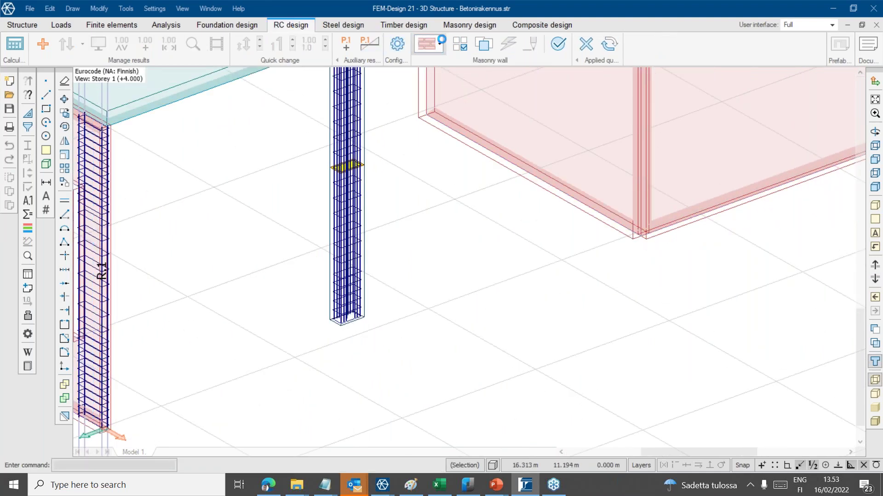
{"action": "left_click", "coordinate": [433, 45]}
{"action": "left_click", "coordinate": [426, 65]}
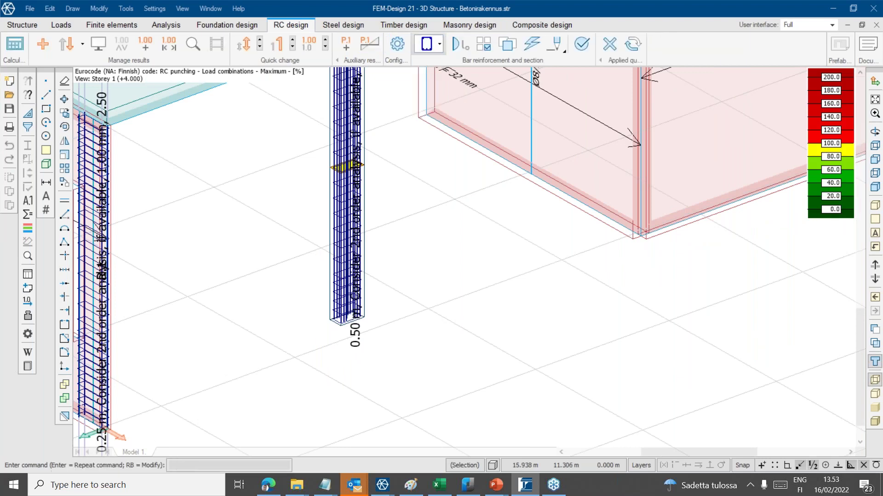
- Review the eccentricity settings in the general calculation parameters of the free-standing column and accept them
{"action": "left_click", "coordinate": [480, 45]}
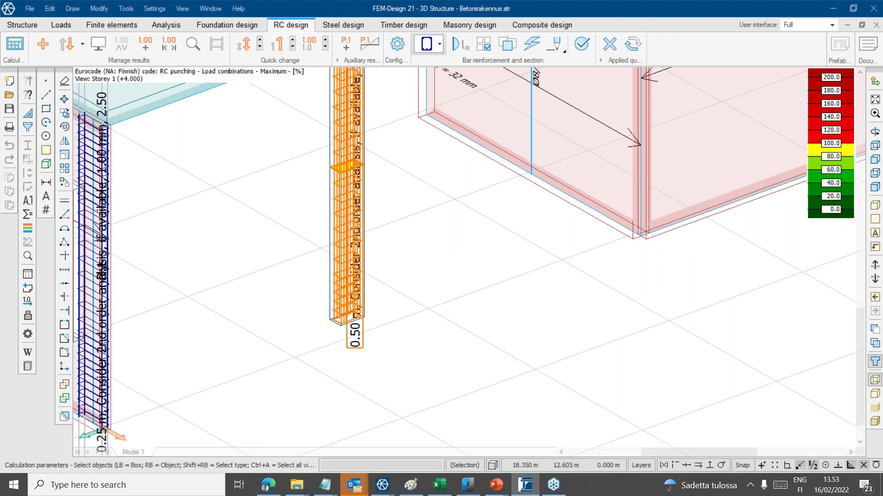
{"action": "left_click", "coordinate": [355, 166]}
{"action": "key", "text": "ctrl"}
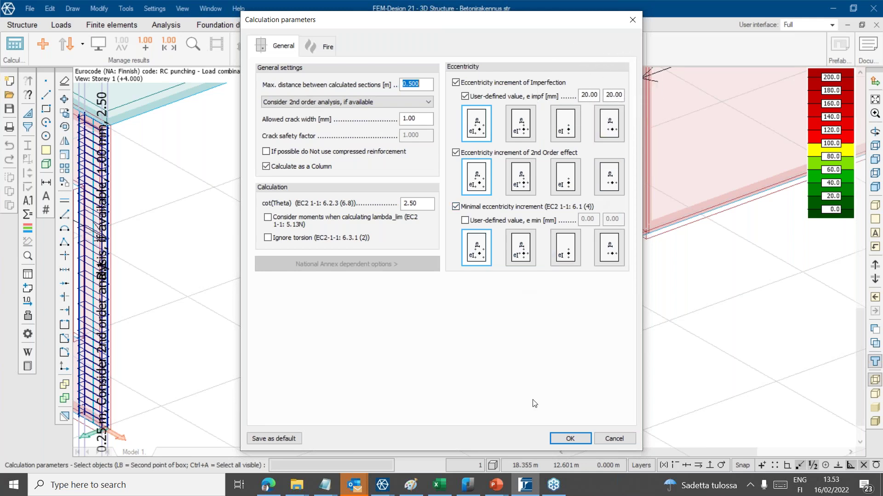
{"action": "left_click", "coordinate": [562, 439]}
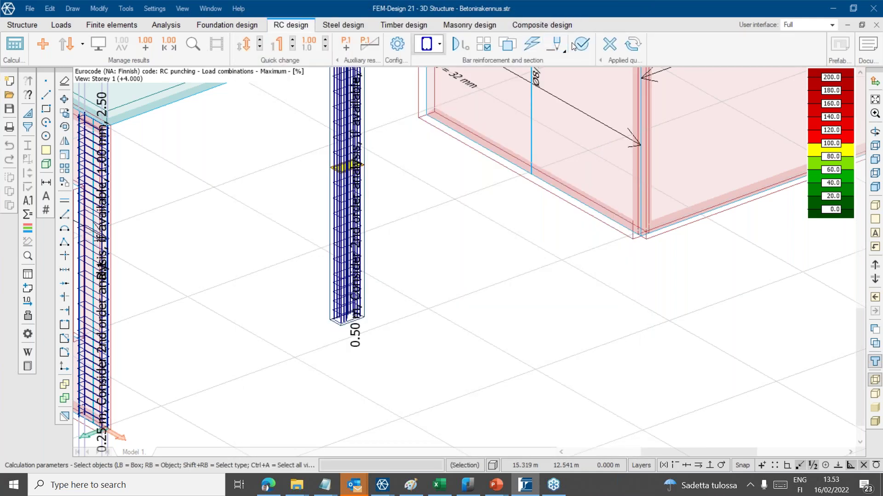
- Check the free-standing column's reinforcement for load combinations and display the RC bar utilization for Maximum
{"action": "left_click", "coordinate": [580, 44]}
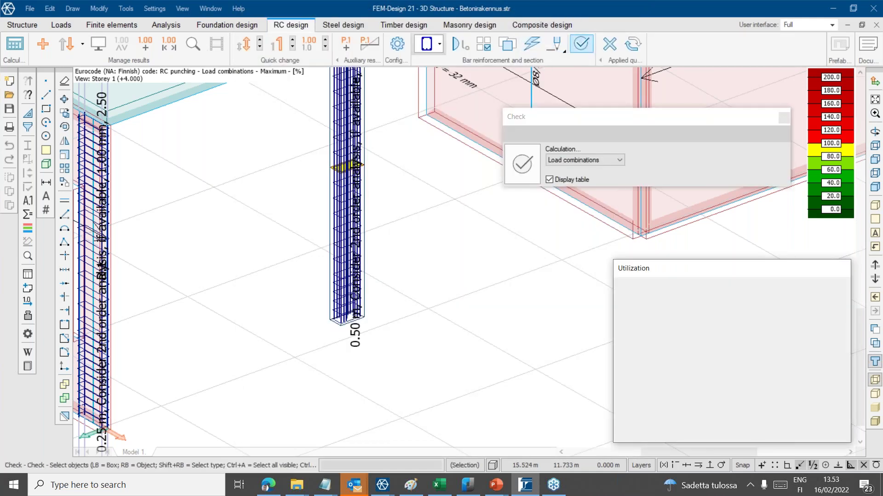
{"action": "left_click", "coordinate": [352, 176]}
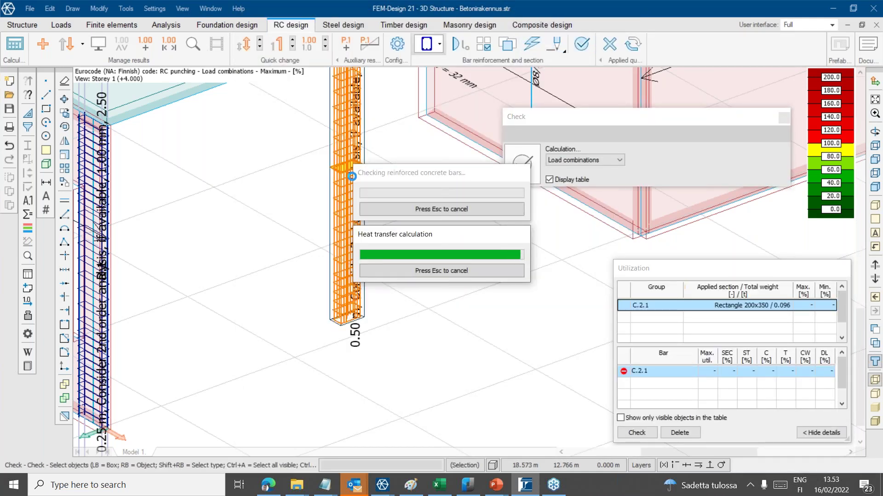
{"action": "left_click", "coordinate": [57, 40]}
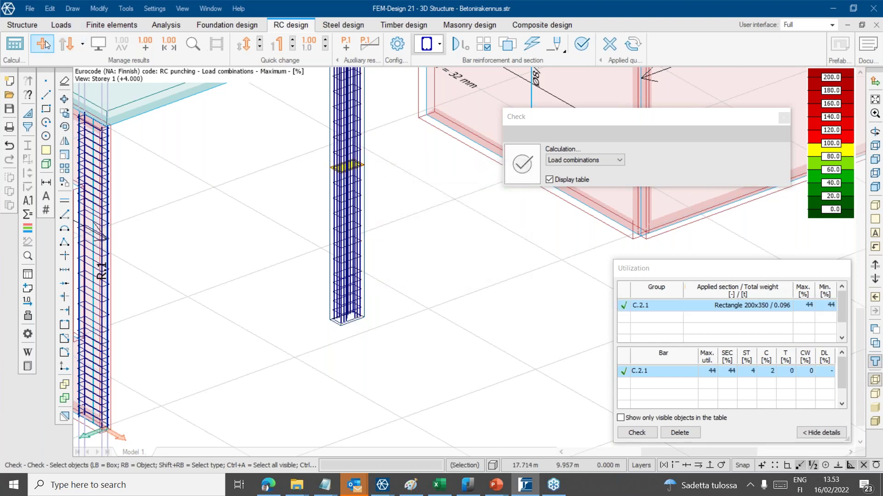
{"action": "left_click", "coordinate": [285, 174]}
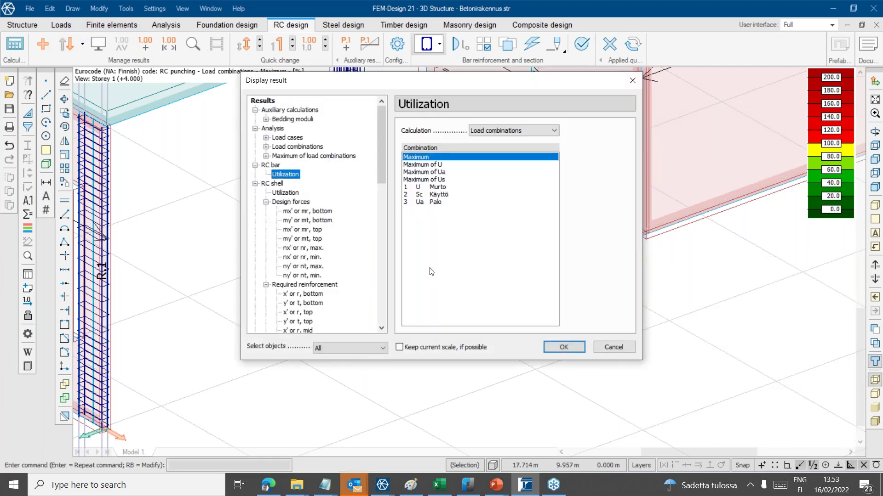
{"action": "left_click", "coordinate": [563, 348]}
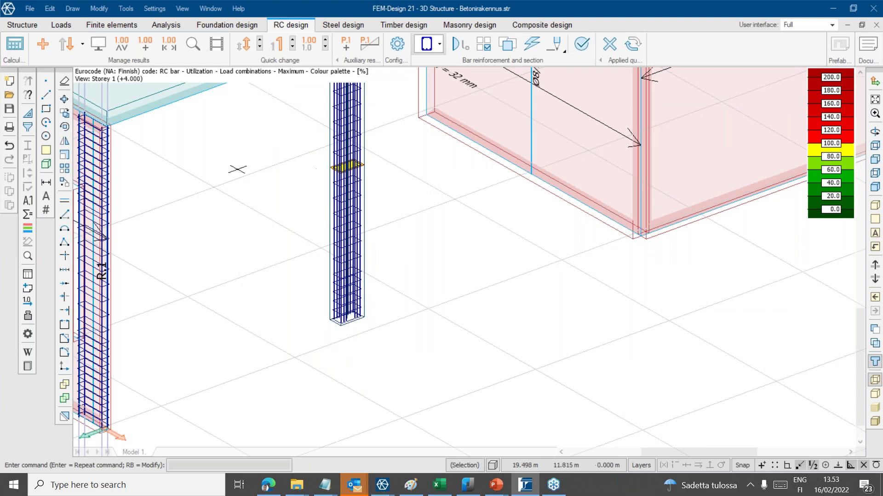
- Examine the imperfection and minimum eccentricity formulas in the free-standing column's detailed result, then close it
{"action": "left_click", "coordinate": [191, 45]}
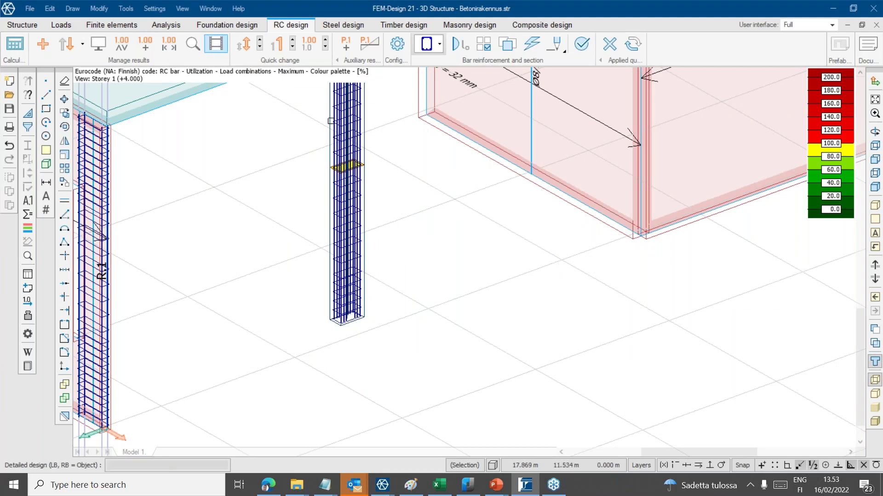
{"action": "left_click", "coordinate": [350, 169]}
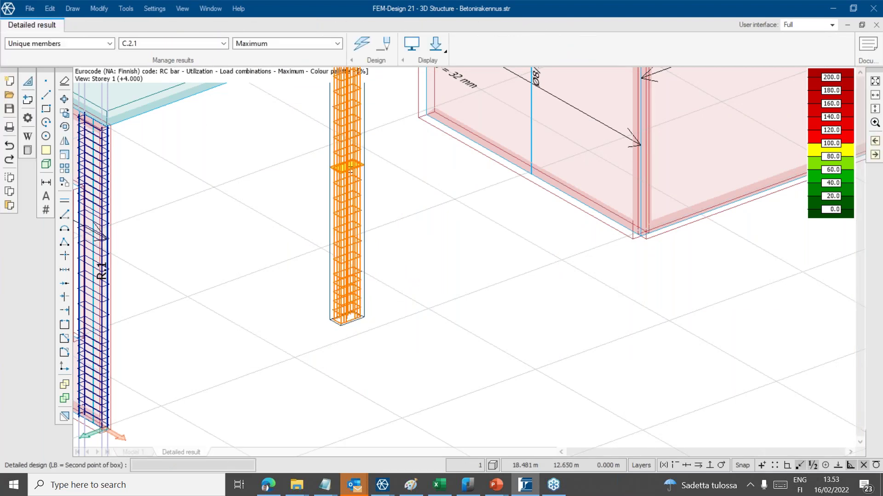
{"action": "middle_click_drag", "start_coordinate": [585, 280], "coordinate": [7, 305]}
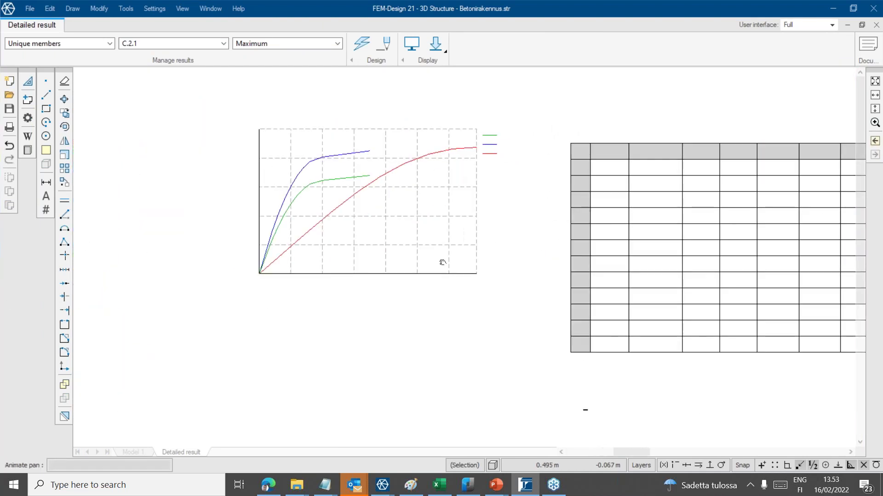
{"action": "middle_click_drag", "start_coordinate": [856, 264], "coordinate": [177, 215]}
{"action": "middle_click_drag", "start_coordinate": [598, 202], "coordinate": [333, 221]}
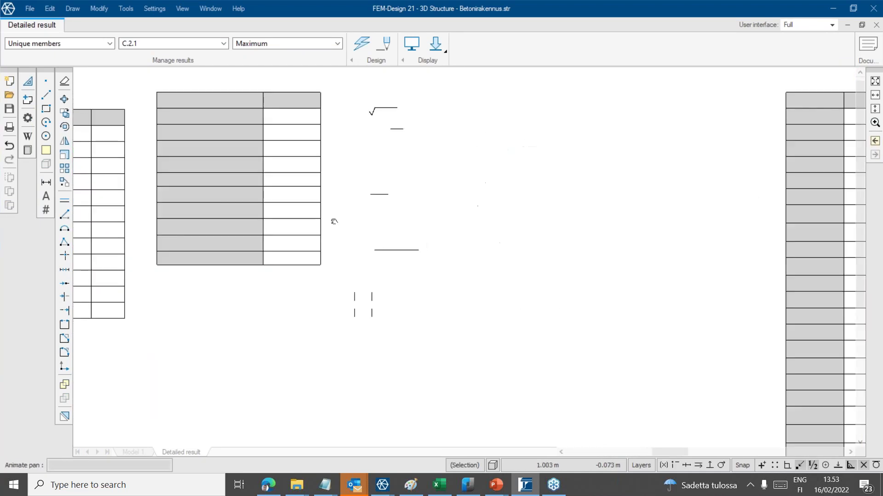
{"action": "scroll", "coordinate": [324, 225], "scroll_direction": "up", "scroll_amount": 2}
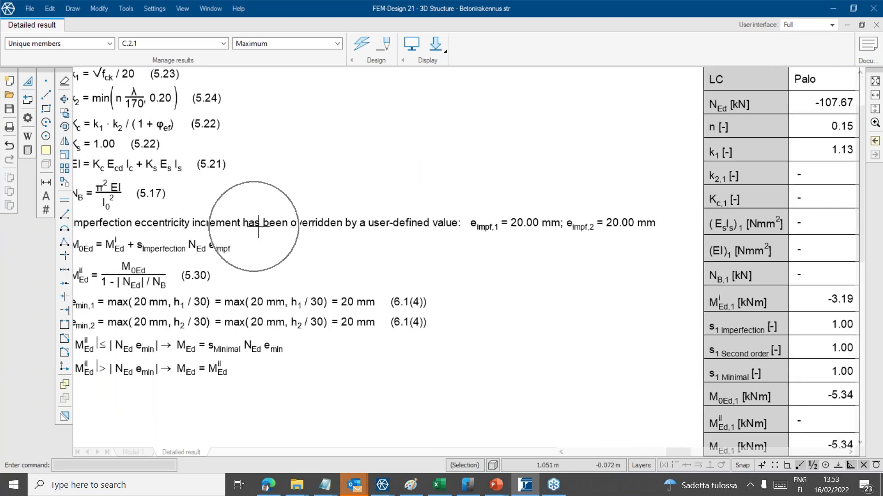
{"action": "middle_click_drag", "start_coordinate": [99, 232], "coordinate": [246, 216]}
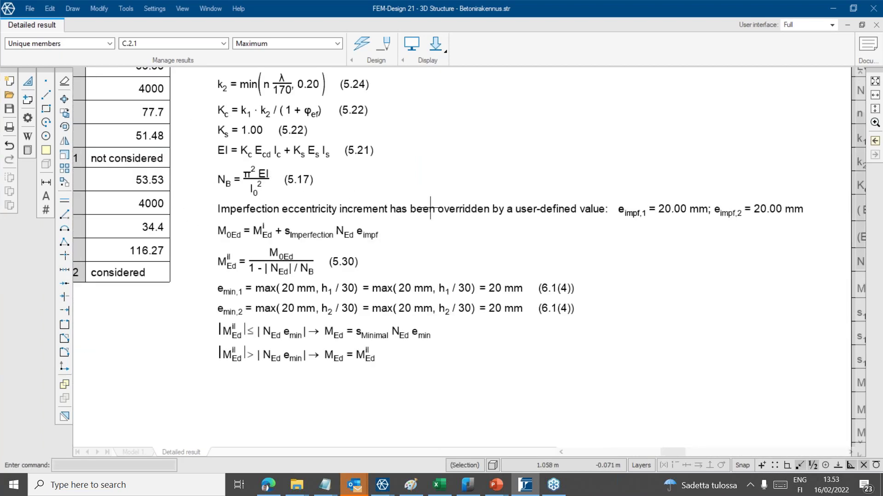
{"action": "middle_click_drag", "start_coordinate": [670, 227], "coordinate": [646, 234]}
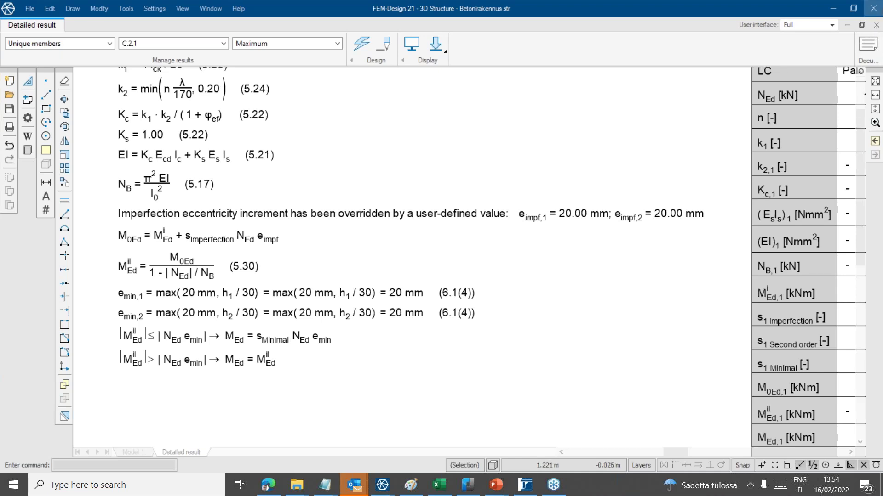
{"action": "left_click", "coordinate": [875, 25]}
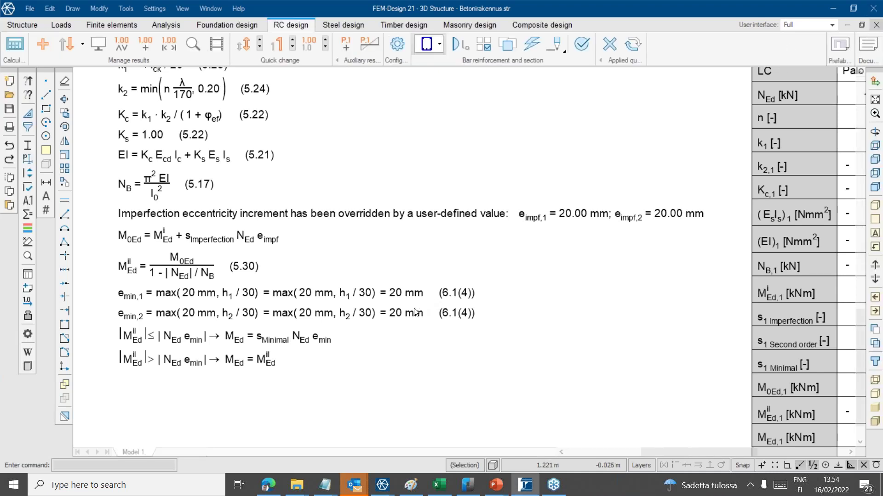
- Switch the RC design from bar reinforcement to surface reinforcement with the storey's front walls in view
{"action": "scroll", "coordinate": [334, 290], "scroll_direction": "down", "scroll_amount": 4}
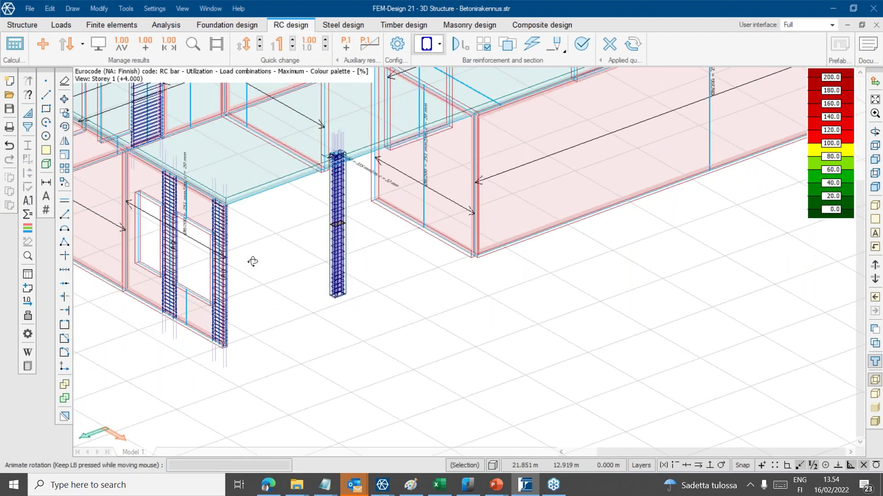
{"action": "middle_click_drag", "start_coordinate": [252, 260], "coordinate": [295, 274], "text": "alt"}
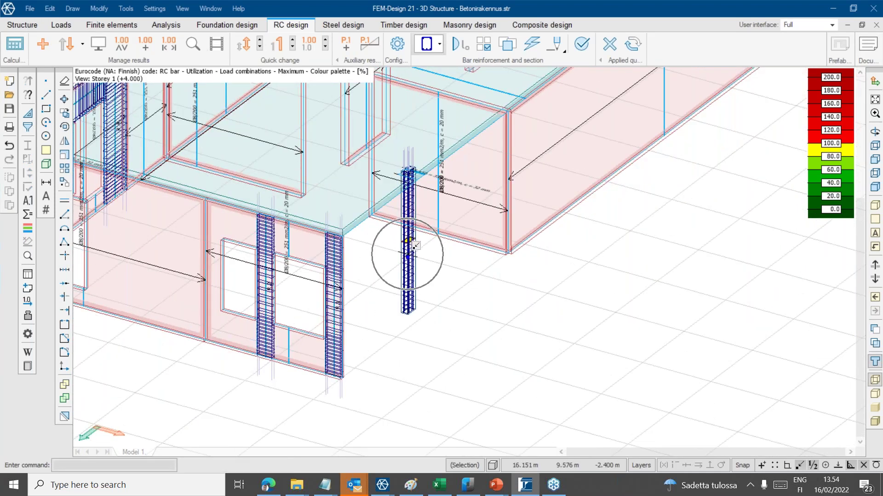
{"action": "middle_click_drag", "start_coordinate": [262, 231], "coordinate": [399, 234]}
{"action": "left_click", "coordinate": [440, 44]}
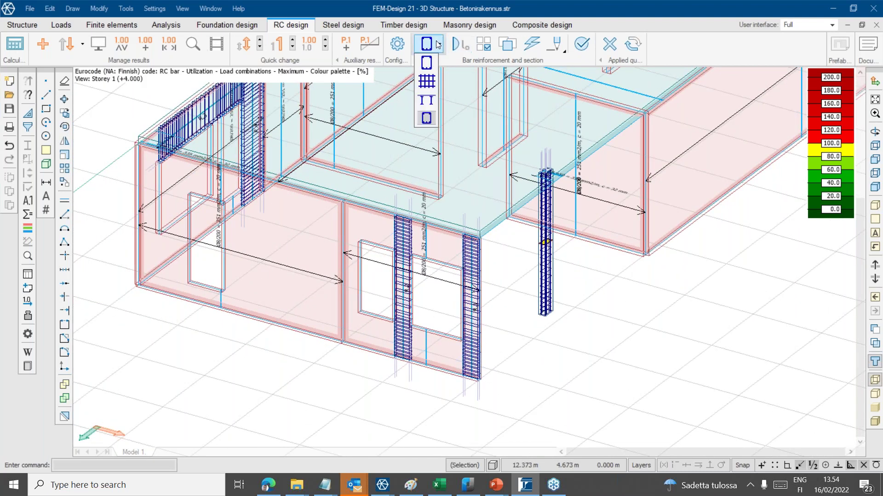
{"action": "left_click", "coordinate": [427, 78]}
- Review the design eccentricity and shell buckling options in the front wall's calculation parameters, cancel the dialog and leave the command
{"action": "left_click", "coordinate": [507, 44]}
{"action": "left_click", "coordinate": [510, 45]}
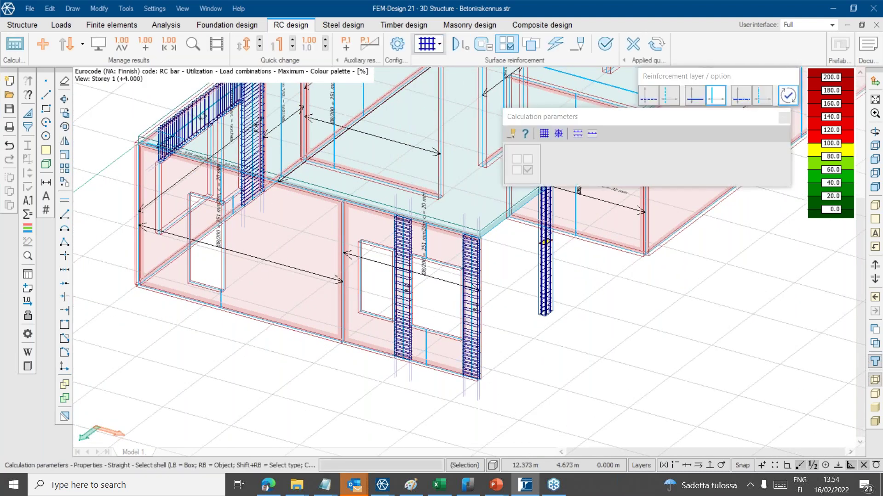
{"action": "left_click", "coordinate": [308, 243]}
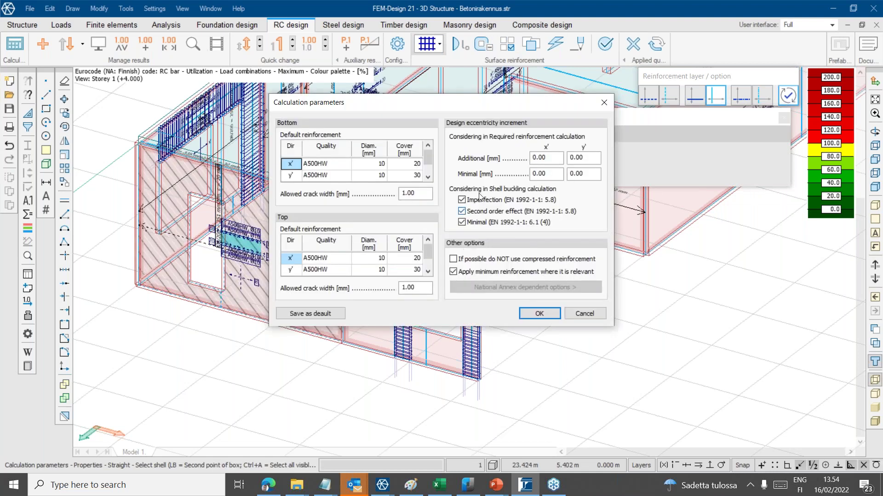
{"action": "left_click", "coordinate": [462, 211]}
{"action": "key", "text": "ctrl"}
{"action": "key", "text": "ctrl"}
{"action": "left_click", "coordinate": [464, 230]}
{"action": "left_click", "coordinate": [593, 313]}
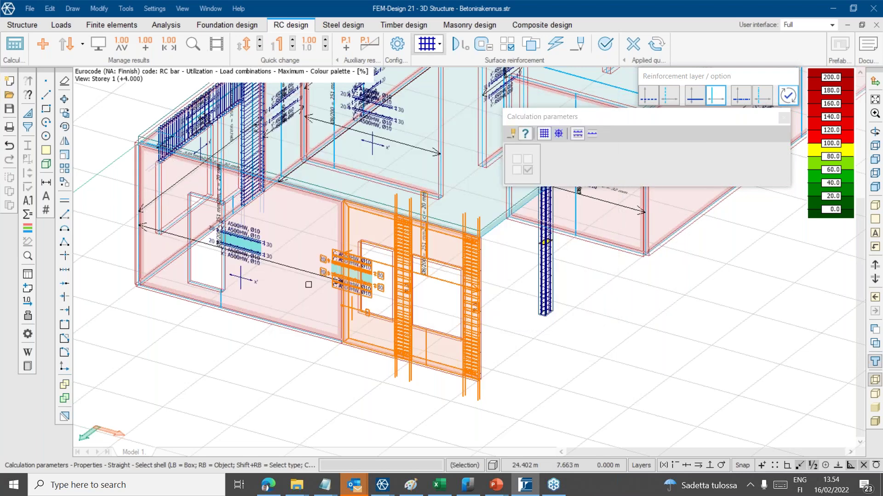
{"action": "scroll", "coordinate": [473, 319], "scroll_direction": "up", "scroll_amount": 4}
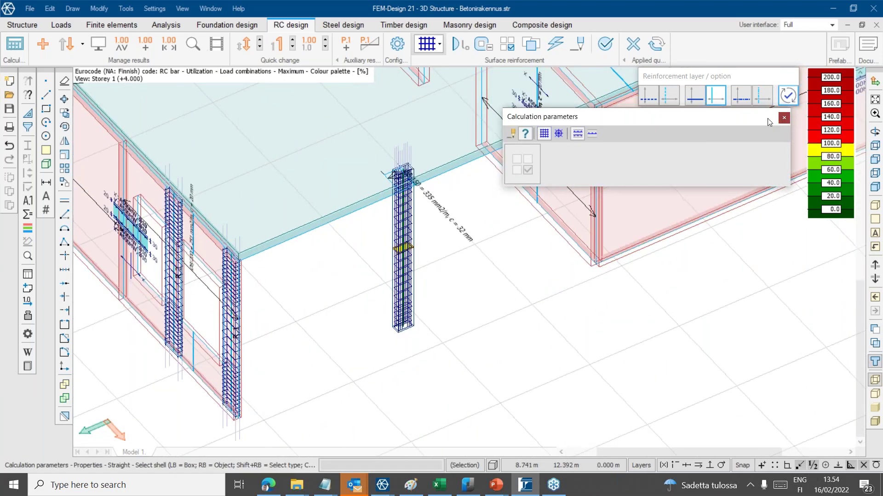
{"action": "left_click", "coordinate": [788, 118]}
{"action": "scroll", "coordinate": [515, 288], "scroll_direction": "down", "scroll_amount": 2}
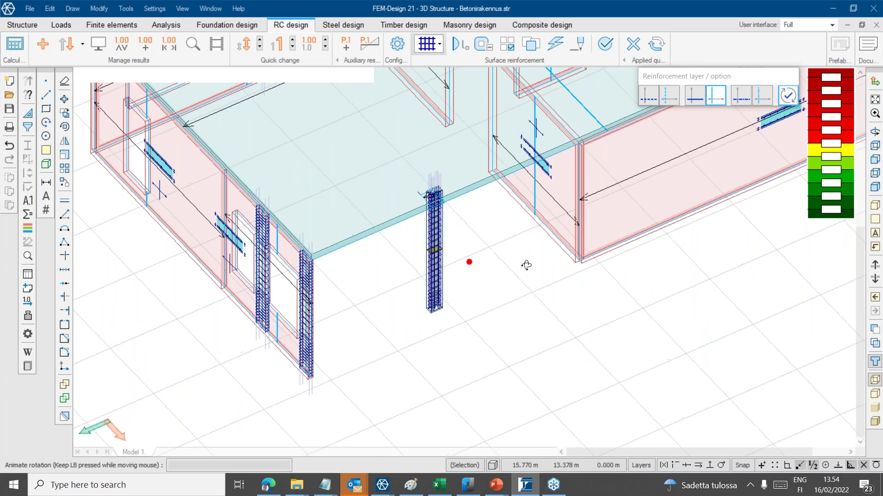